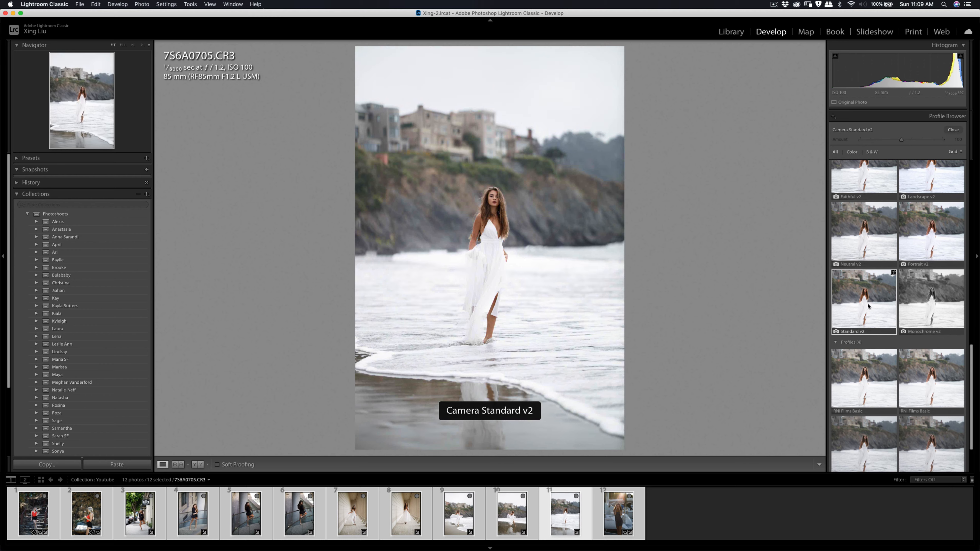
# Close the profile browser, open photo 756A8938.CR3 and heal the bright spot on the woman's shin with Spot Removal
pyautogui.click(953, 131)
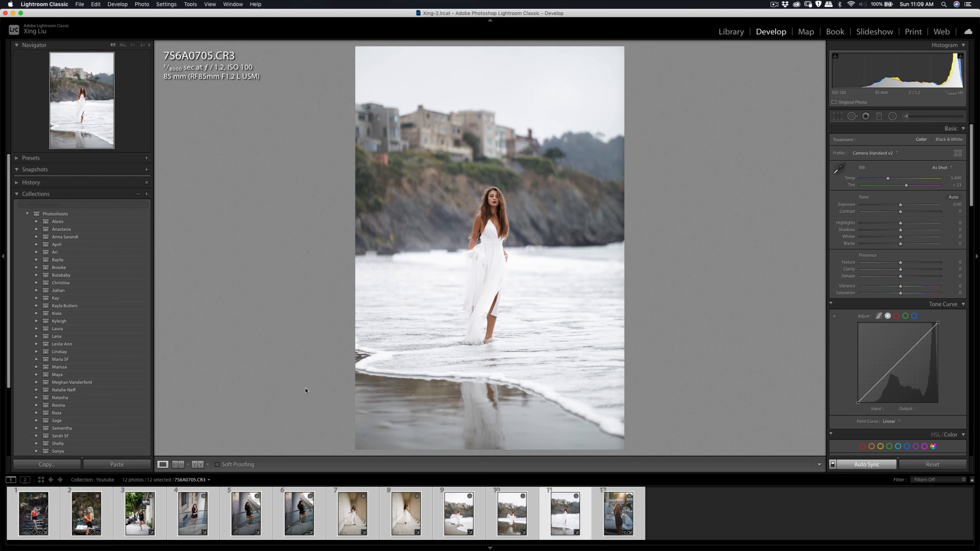
pyautogui.click(56, 517)
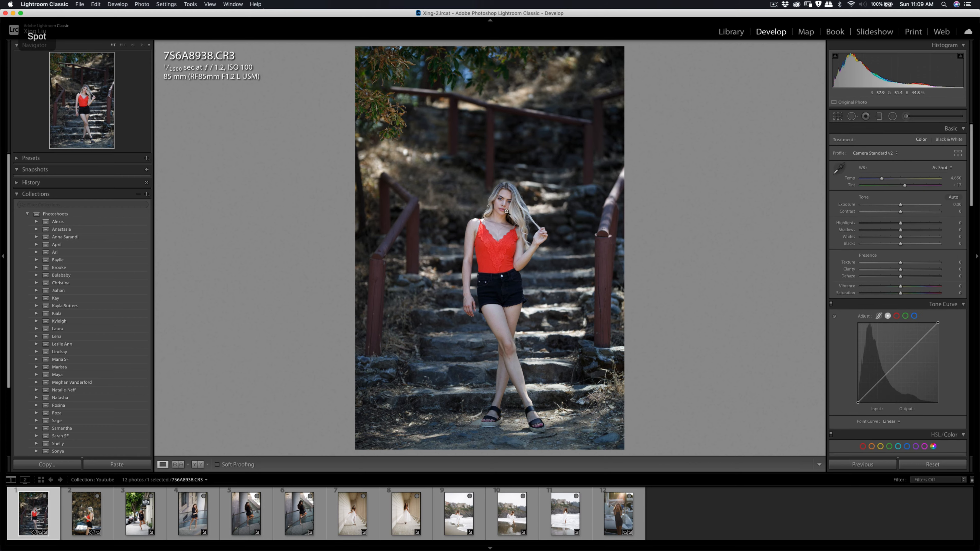
pyautogui.press('super+equal')
pyautogui.press('q')
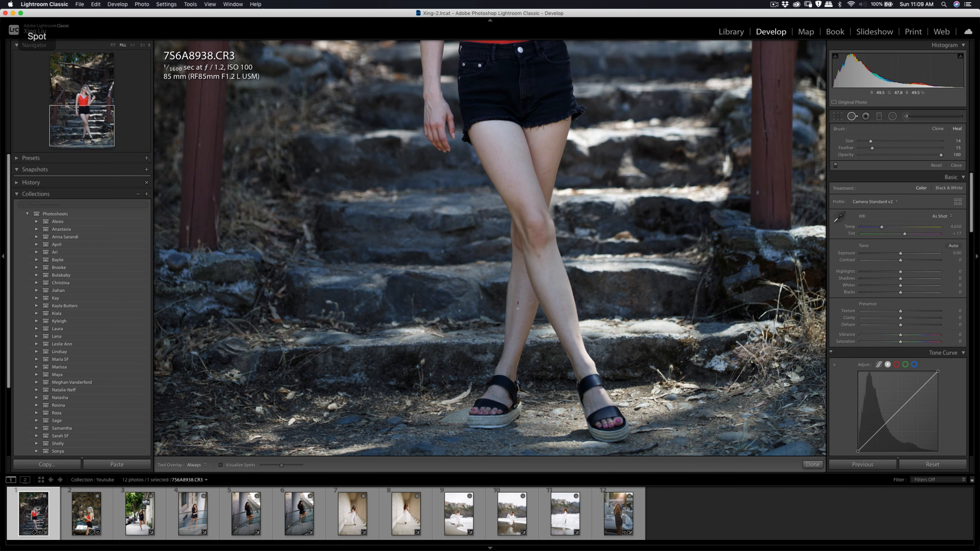
pyautogui.click(517, 306)
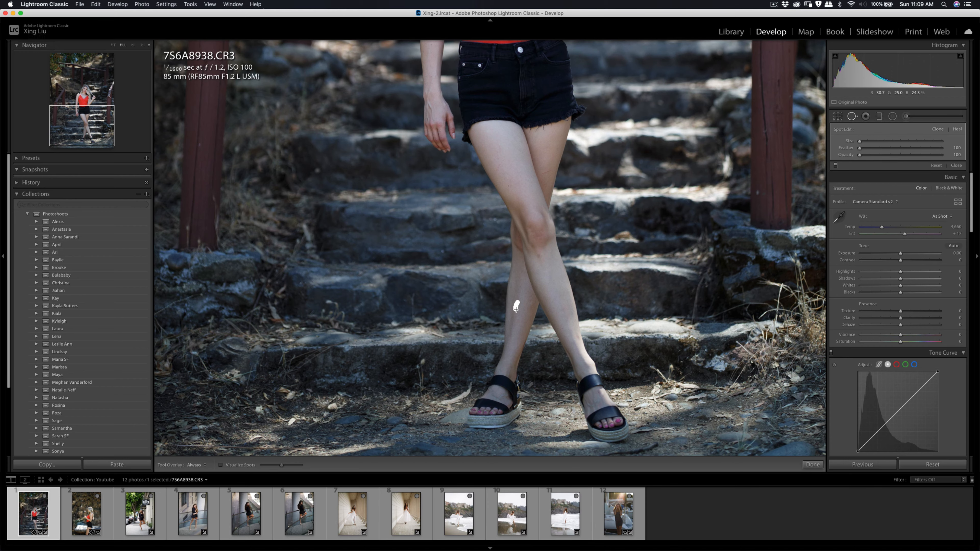
pyautogui.press('q')
# Paint the Soften Skin (Lite) adjustment brush at size 3.0 over the cheek beneath the woman's eye
pyautogui.scroll(10, 524, 270)
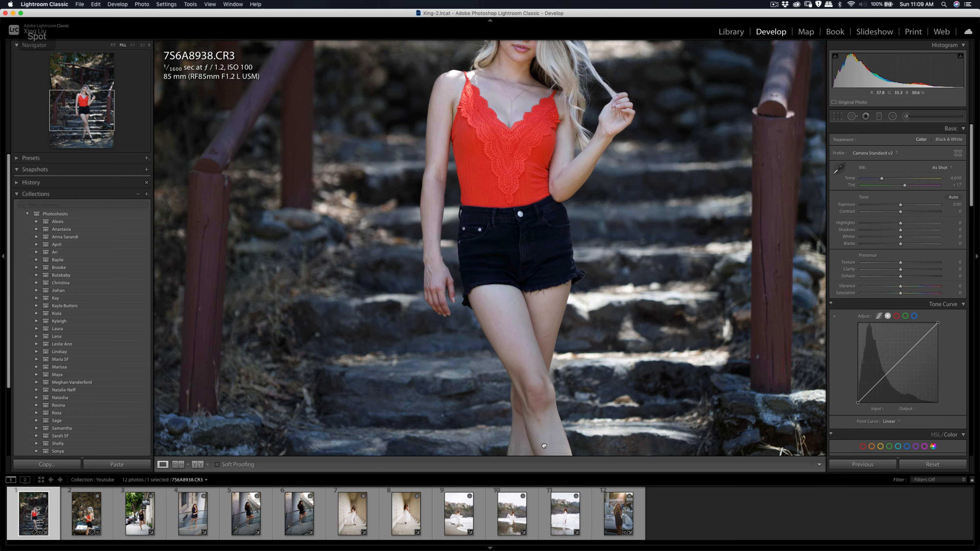
pyautogui.click(535, 118)
pyautogui.press('k')
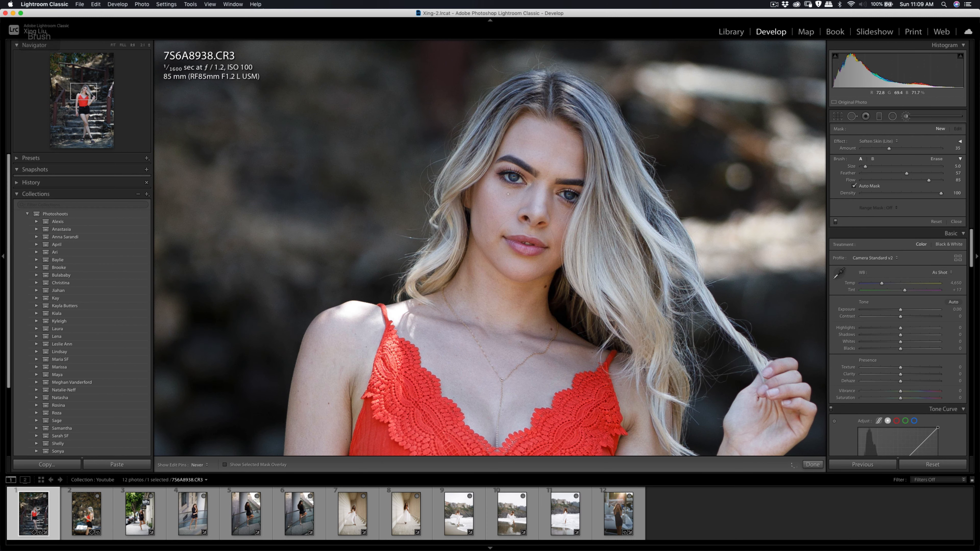
pyautogui.moveTo(504, 197); pyautogui.dragTo(507, 228)
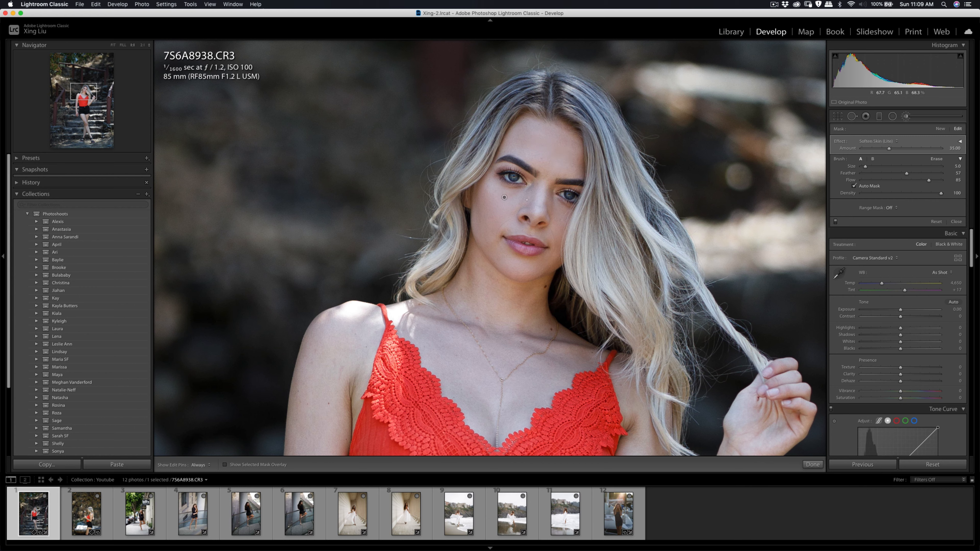
pyautogui.moveTo(527, 200); pyautogui.dragTo(498, 194)
# Heal the strip of skin beneath the same eye with Spot Removal in Heal mode at size 8
pyautogui.press('q')
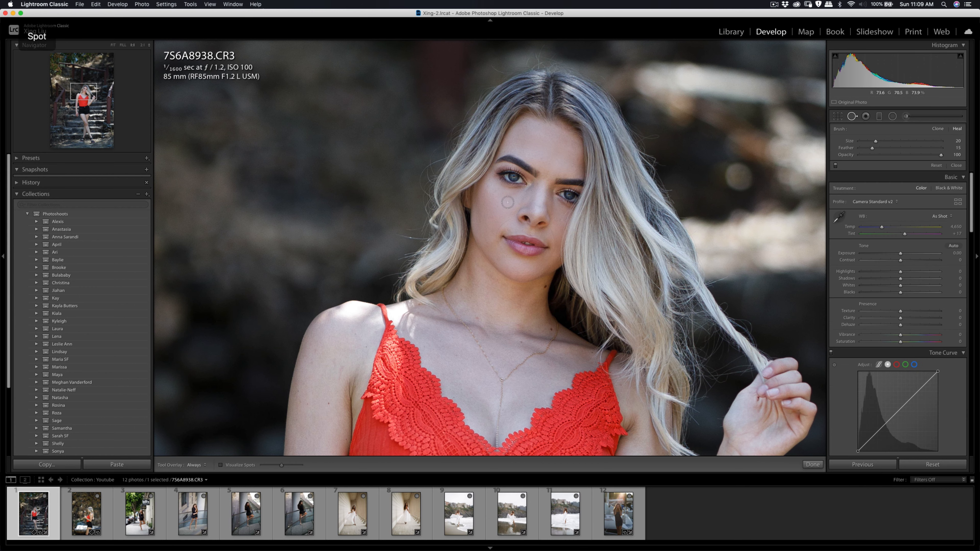
pyautogui.press('super+equal')
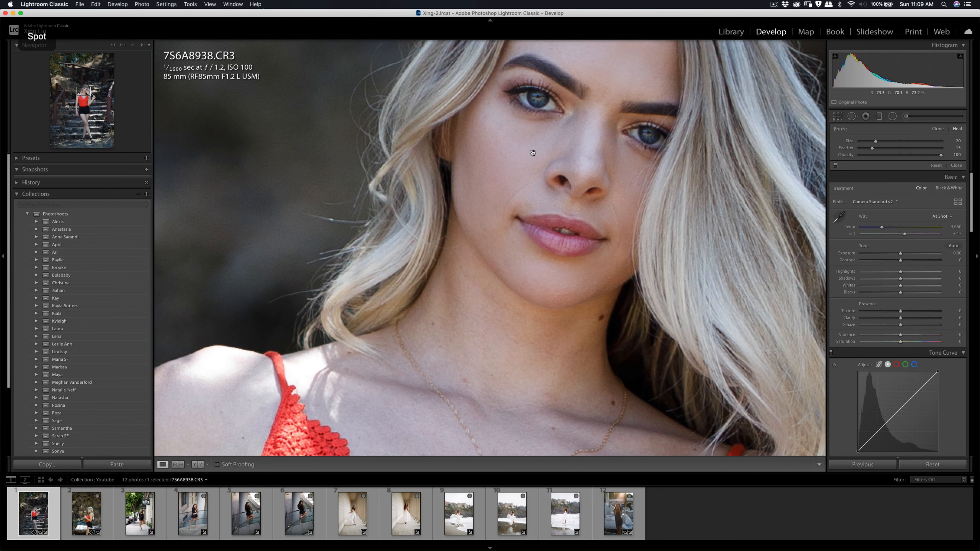
pyautogui.press('q')
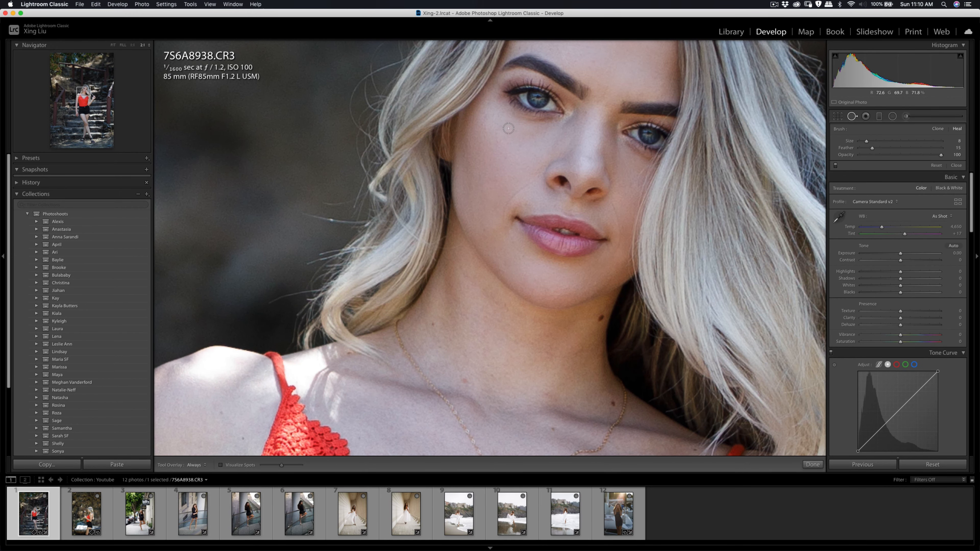
pyautogui.moveTo(508, 130); pyautogui.dragTo(554, 132)
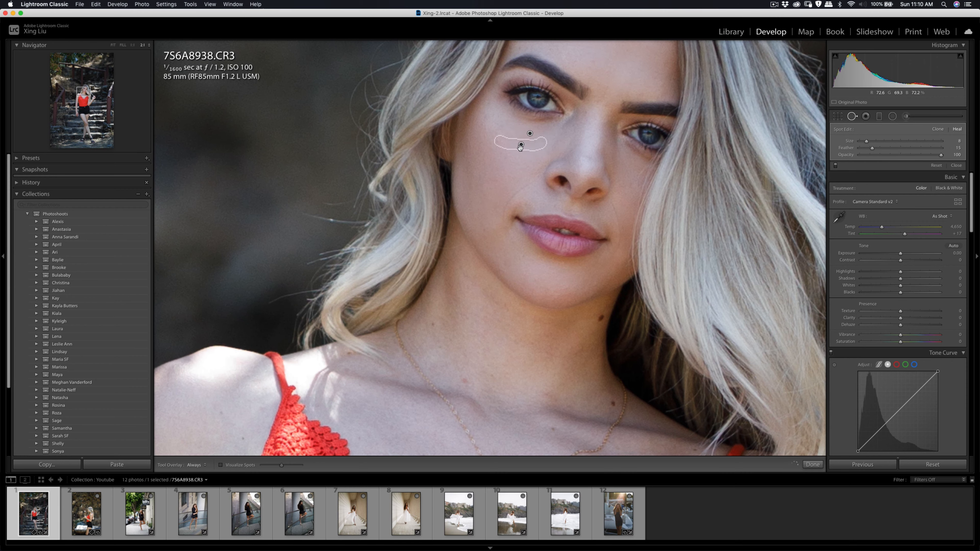
pyautogui.press('q')
# Paint a new Soften Skin (Lite) brush mask at size 7.0 on the skin beneath both eyes
pyautogui.press('k')
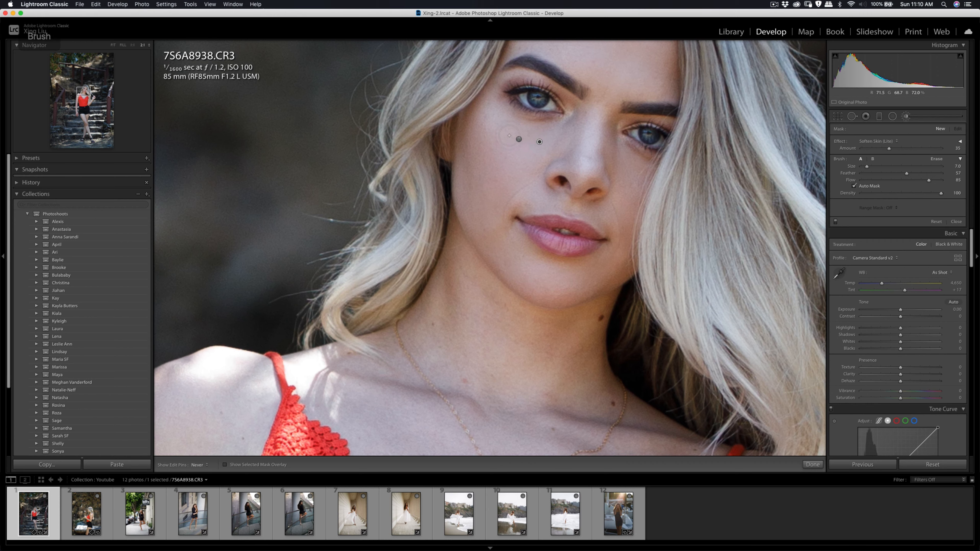
pyautogui.moveTo(539, 142); pyautogui.dragTo(624, 154)
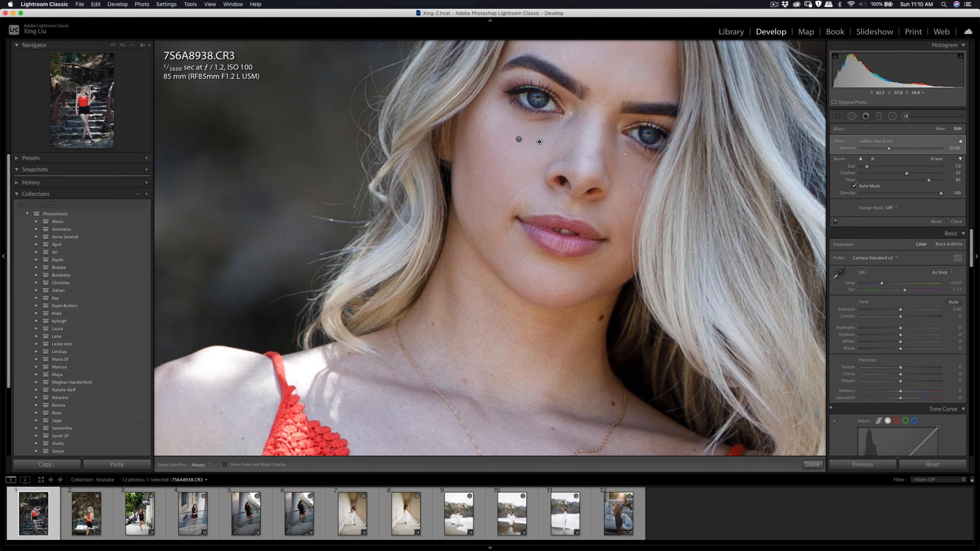
pyautogui.press('h')
pyautogui.press('h')
pyautogui.press('h')
pyautogui.press('q')
pyautogui.press('q')
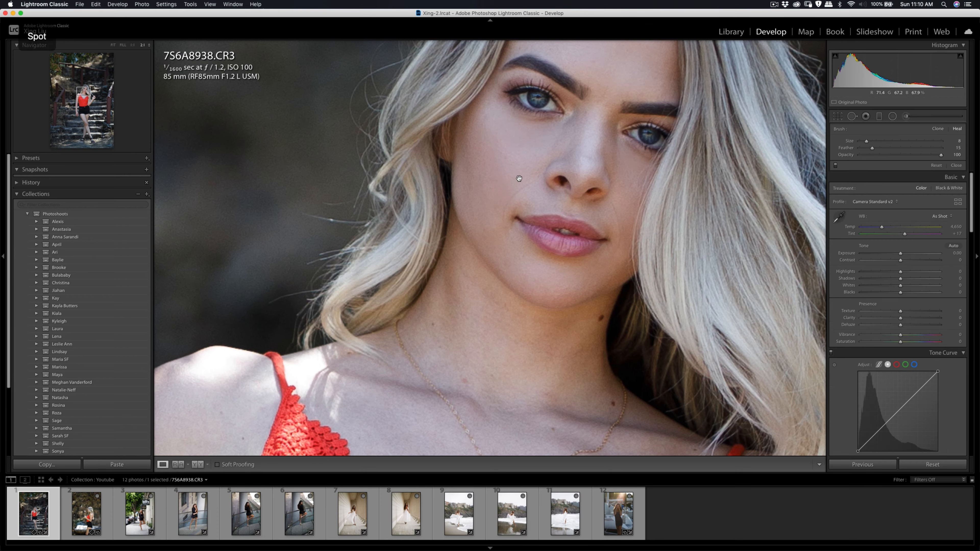
# Set Exposure to +0.20, Contrast to +22 and Highlights to -23
pyautogui.click(606, 182)
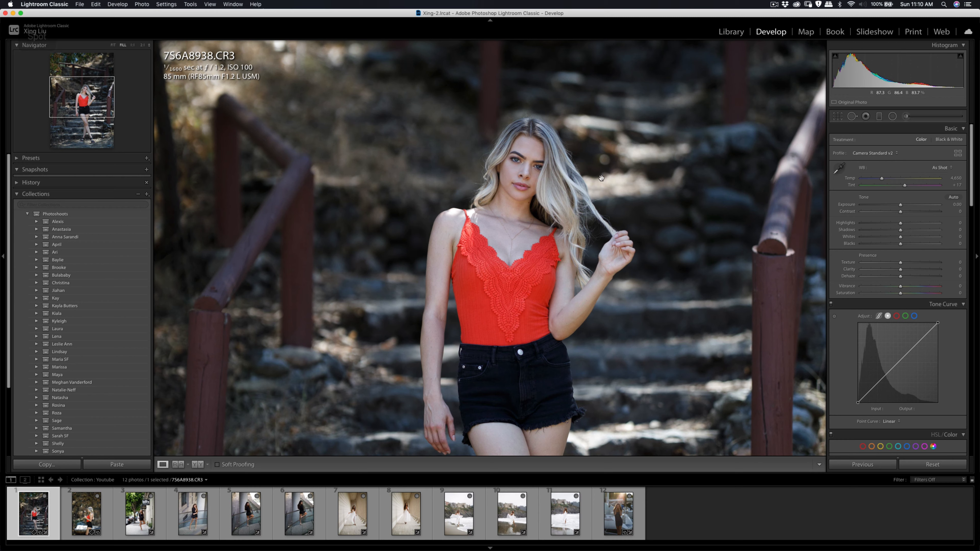
pyautogui.moveTo(900, 212)
pyautogui.mouseDown()
pyautogui.moveTo(910, 212)
pyautogui.moveTo(903, 207)
pyautogui.moveTo(891, 223)
pyautogui.mouseUp()
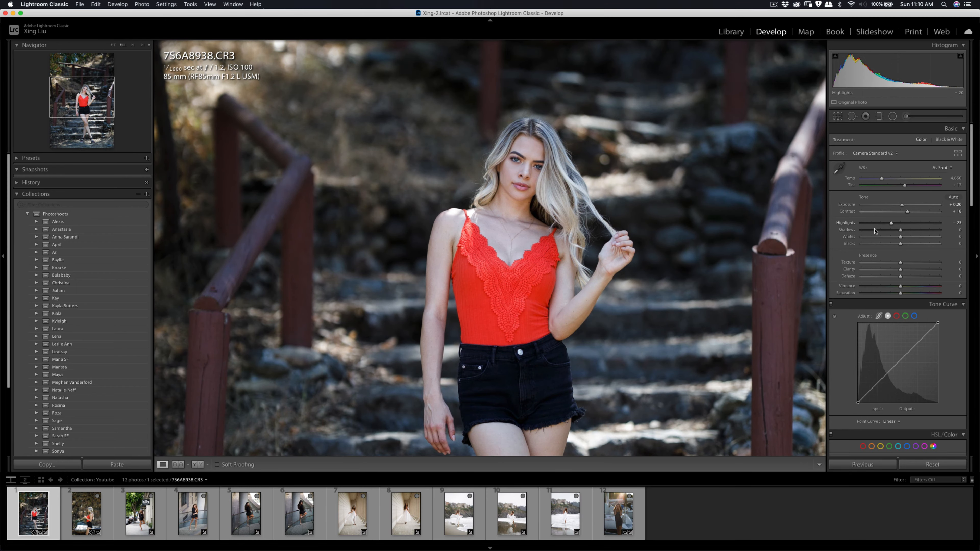
pyautogui.click(708, 267)
pyautogui.press('super+minus')
pyautogui.press('super+minus')
pyautogui.press('super+minus')
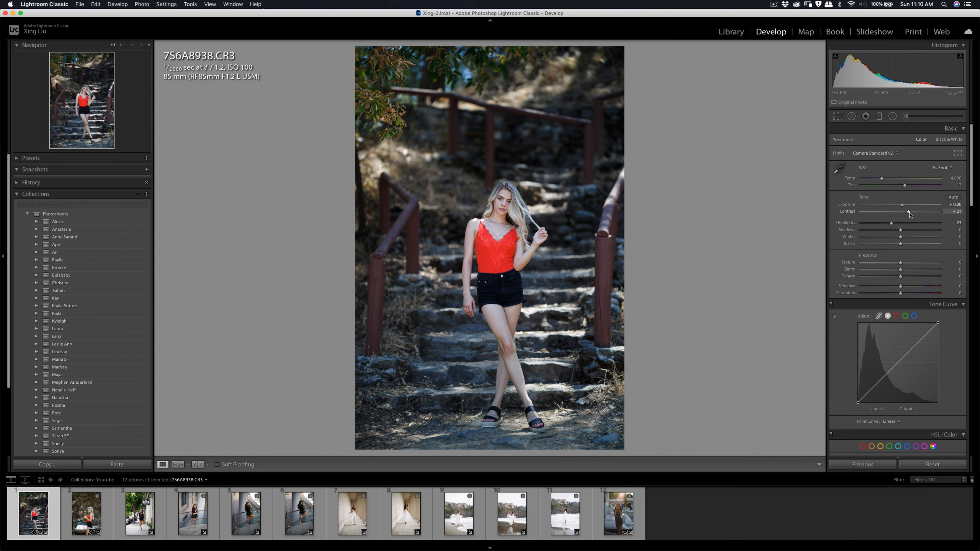
# Lower the Blue saturation to -62 in the HSL/Color adjustments
pyautogui.scroll(-5, 925, 291)
pyautogui.scroll(-1, 918, 304)
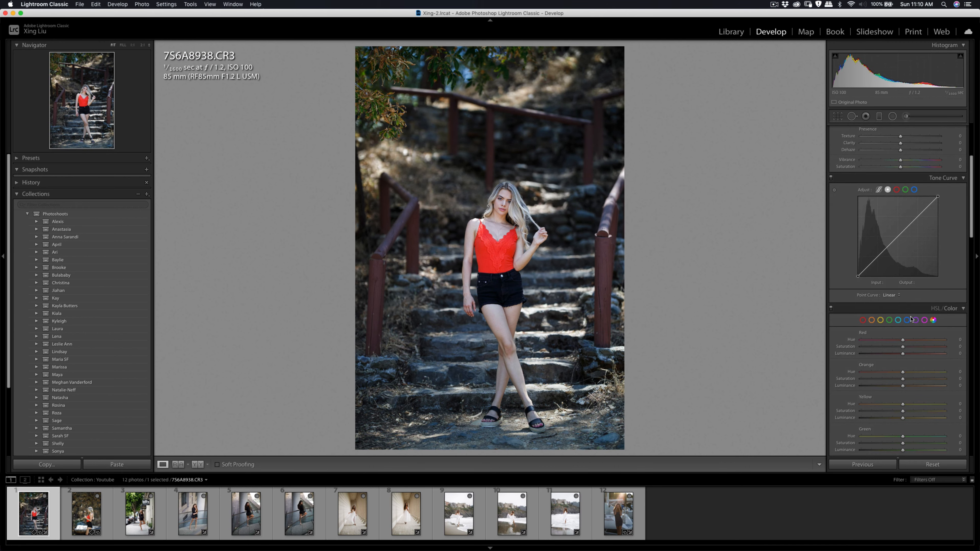
pyautogui.click(907, 320)
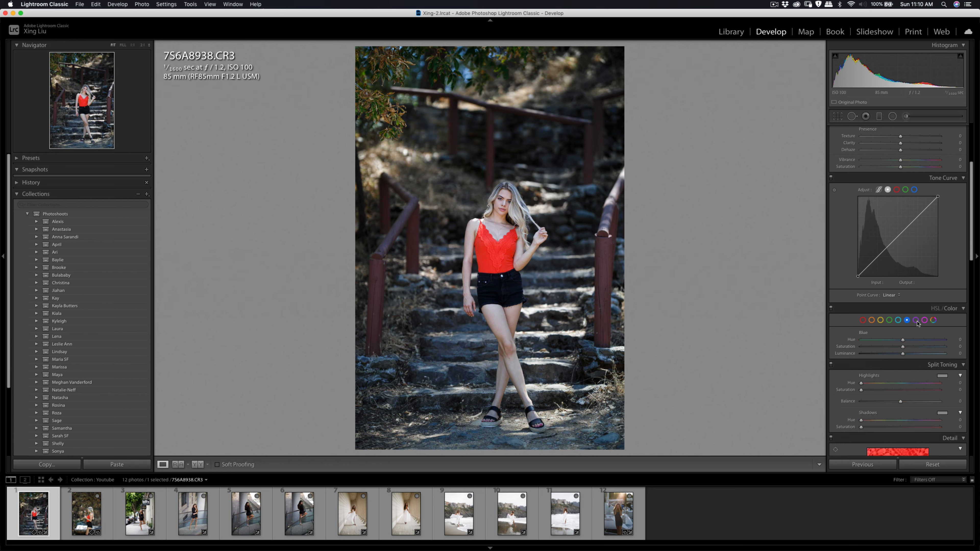
pyautogui.click(907, 320)
pyautogui.moveTo(904, 349); pyautogui.dragTo(875, 352)
pyautogui.click(952, 310)
pyautogui.click(952, 310)
pyautogui.click(936, 321)
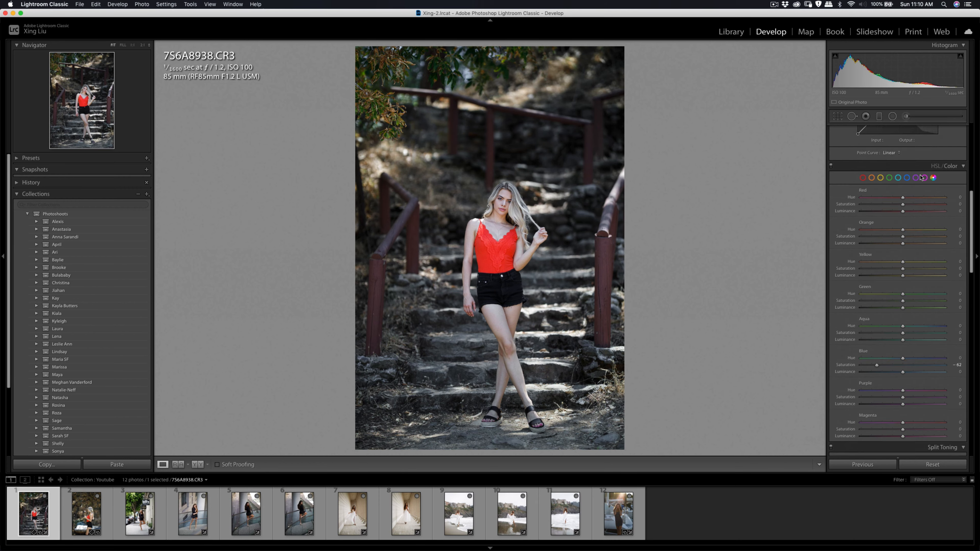
# Reduce the Green saturation to about half and fine-tune the Blue saturation
pyautogui.click(906, 179)
pyautogui.click(888, 177)
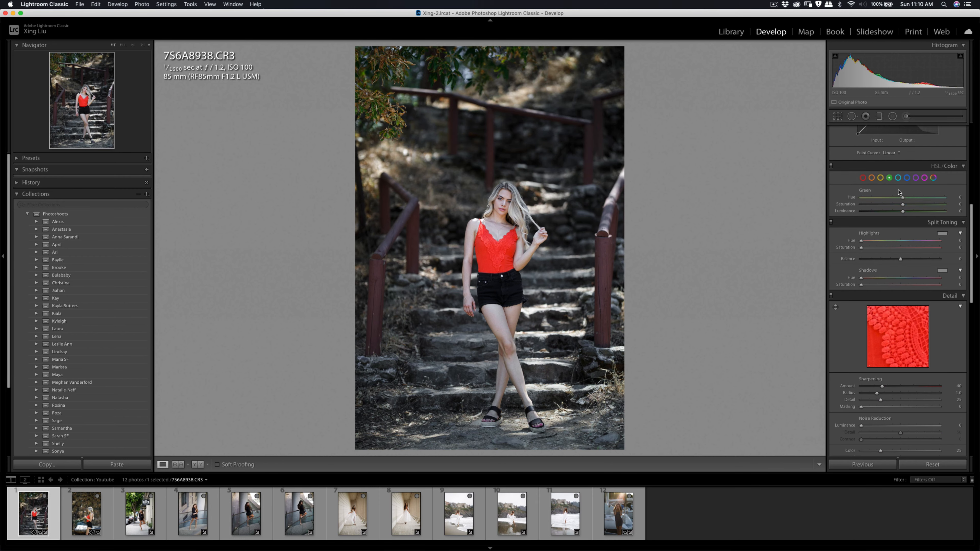
pyautogui.moveTo(904, 206); pyautogui.dragTo(881, 207)
pyautogui.click(908, 178)
pyautogui.moveTo(873, 205); pyautogui.dragTo(875, 206)
# Set Highlights to -29 and Contrast to +27
pyautogui.scroll(5, 917, 254)
pyautogui.scroll(3, 917, 254)
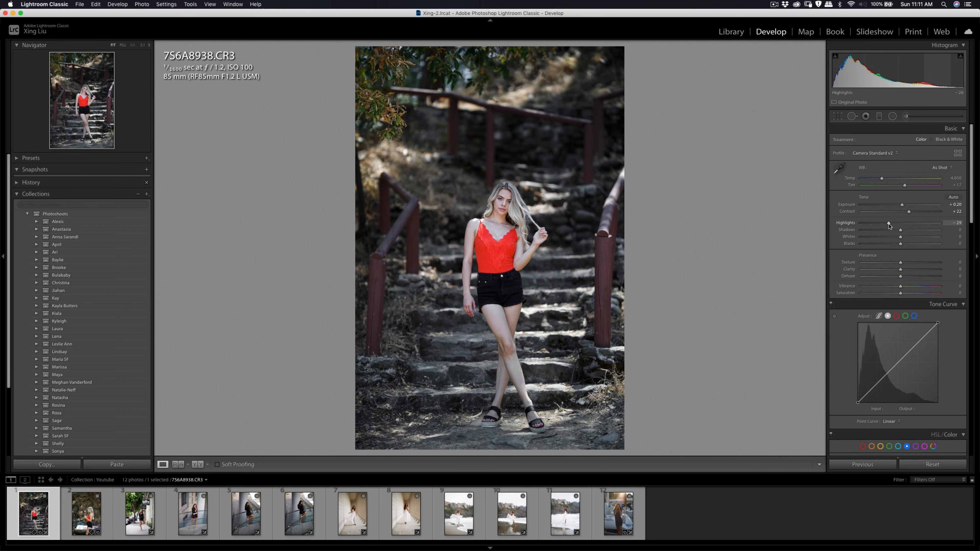
pyautogui.moveTo(908, 212); pyautogui.dragTo(909, 213)
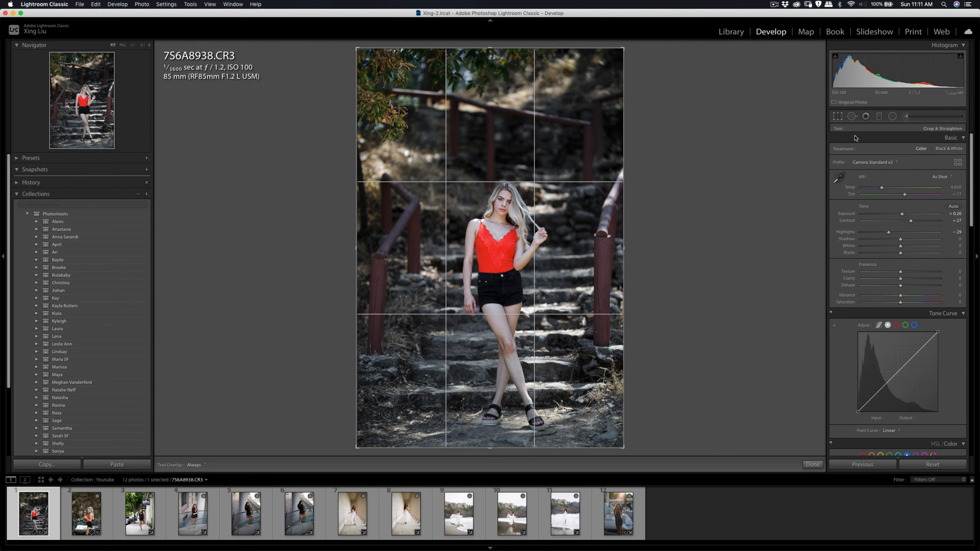
# Crop the photo to a 4 x 5 / 8 x 10 aspect, tightening and repositioning the frame around the woman
pyautogui.click(837, 116)
pyautogui.click(932, 143)
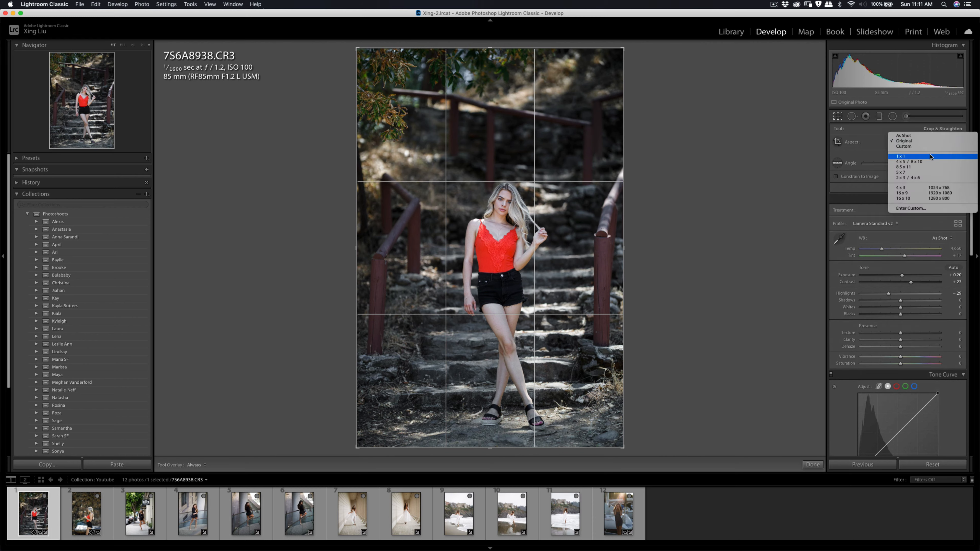
pyautogui.click(909, 161)
pyautogui.moveTo(624, 84); pyautogui.dragTo(620, 89)
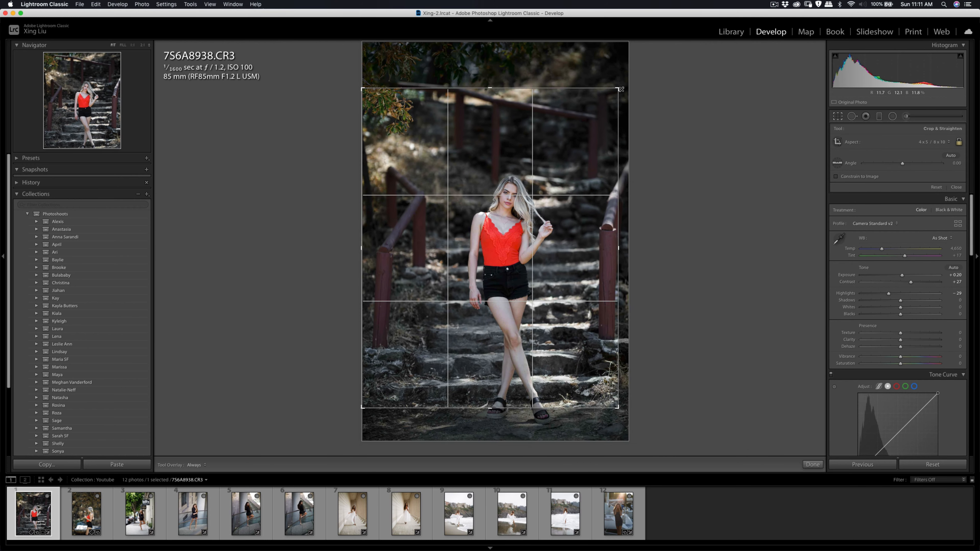
pyautogui.moveTo(591, 118); pyautogui.dragTo(579, 99)
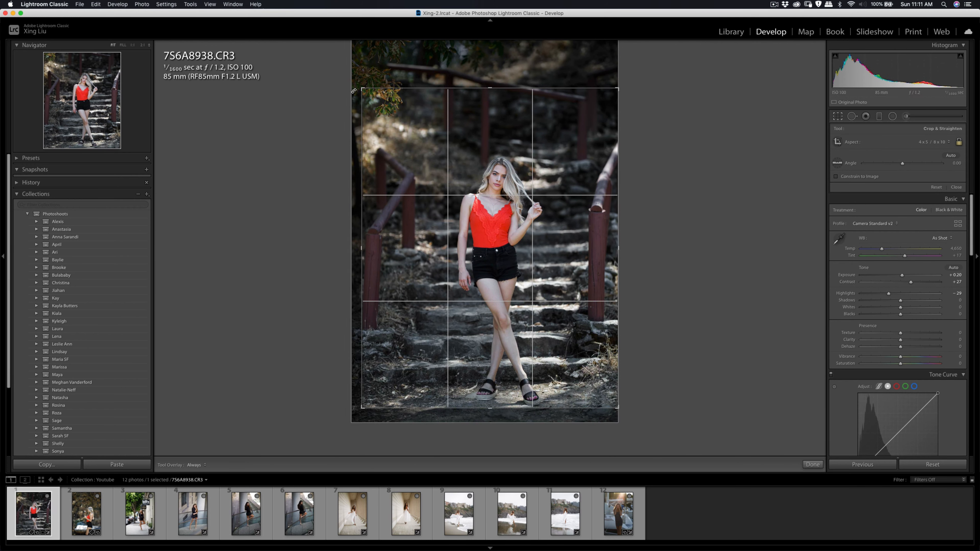
pyautogui.moveTo(354, 90); pyautogui.dragTo(368, 97)
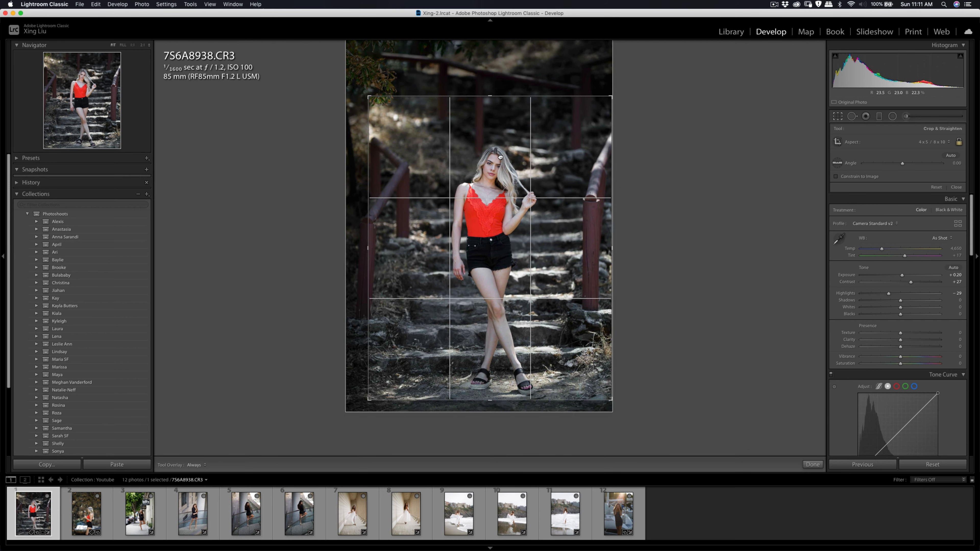
pyautogui.moveTo(500, 157); pyautogui.dragTo(503, 151)
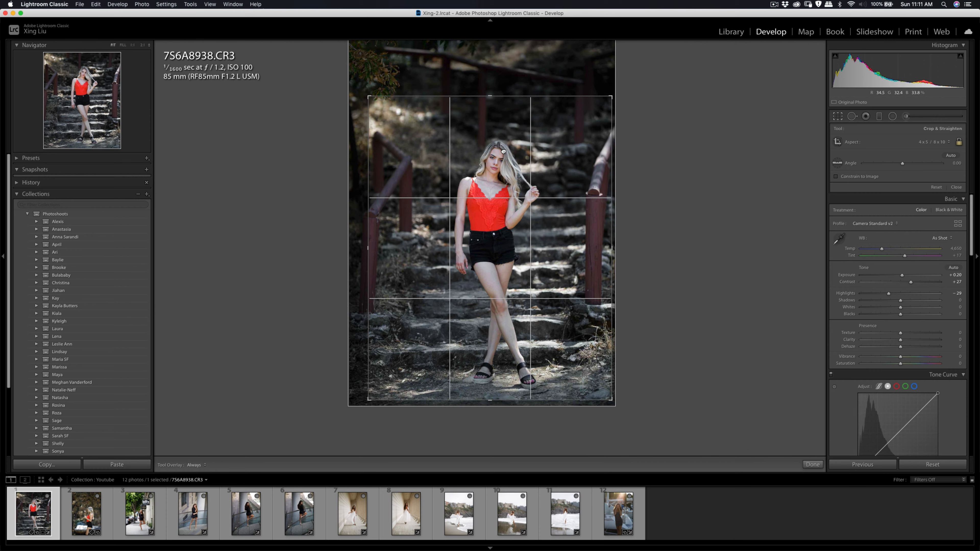
pyautogui.press('Return')
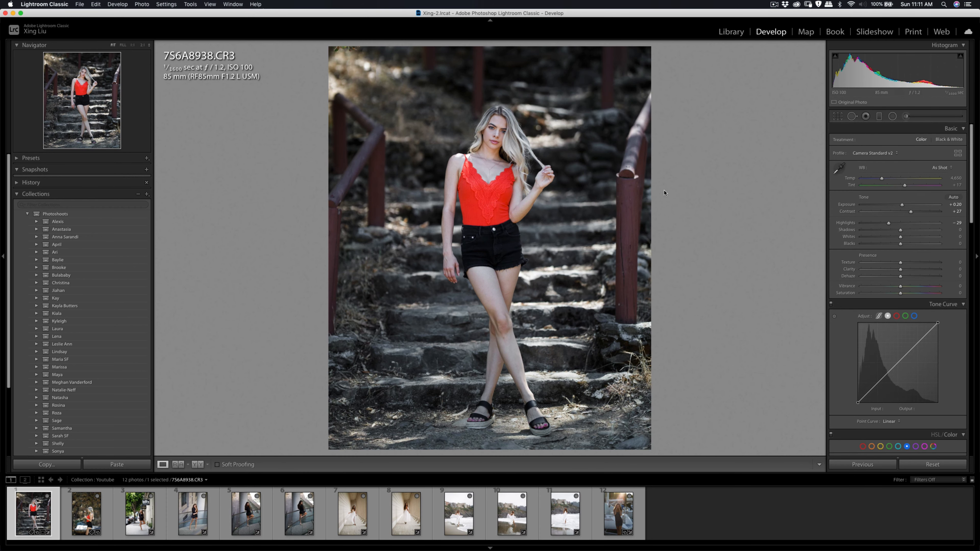
# Set Contrast to +33, Exposure to +0.25 and Highlights to -33
pyautogui.moveTo(910, 211); pyautogui.dragTo(902, 205)
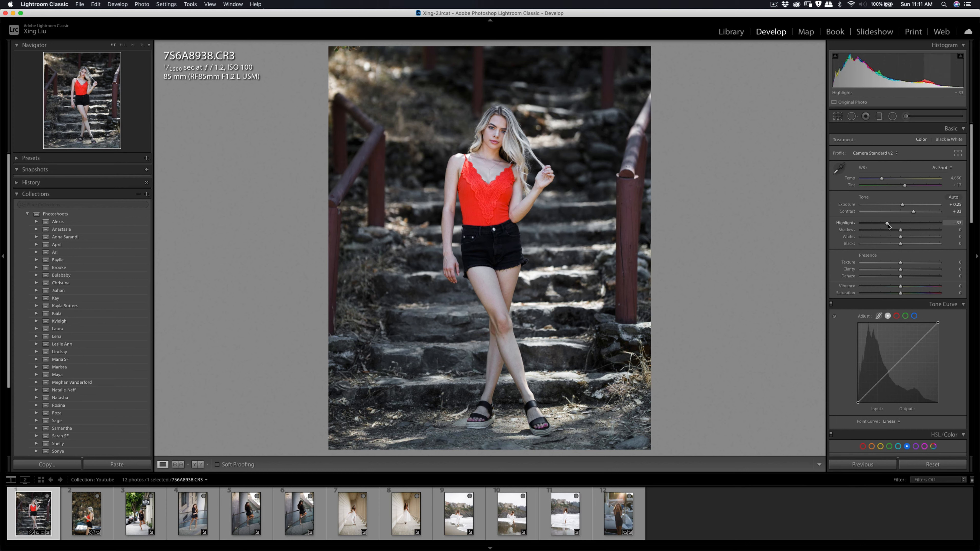
# Send the cropped photo to Imagenomic Portraiture 3 for external editing
pyautogui.rightClick(539, 218)
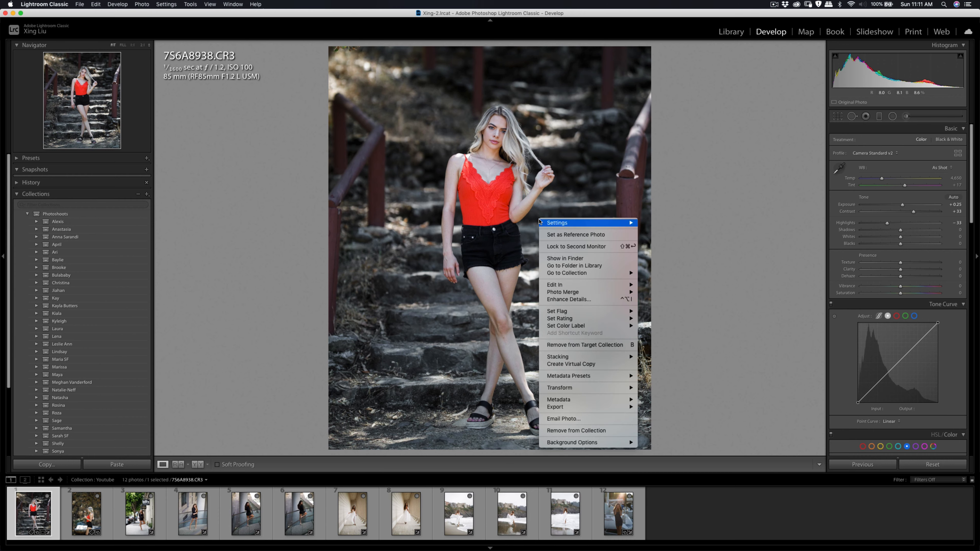
pyautogui.moveTo(601, 288)
pyautogui.click(671, 301)
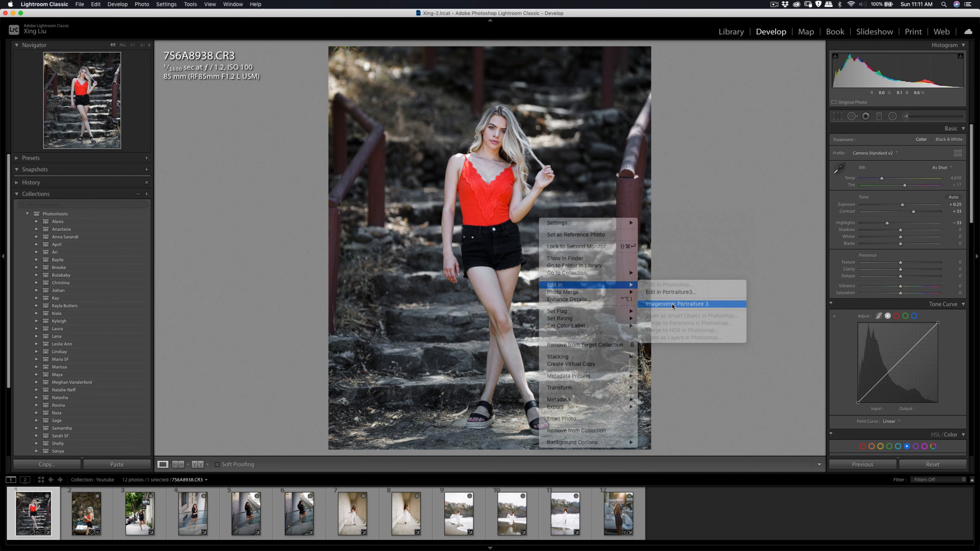
pyautogui.click(666, 256)
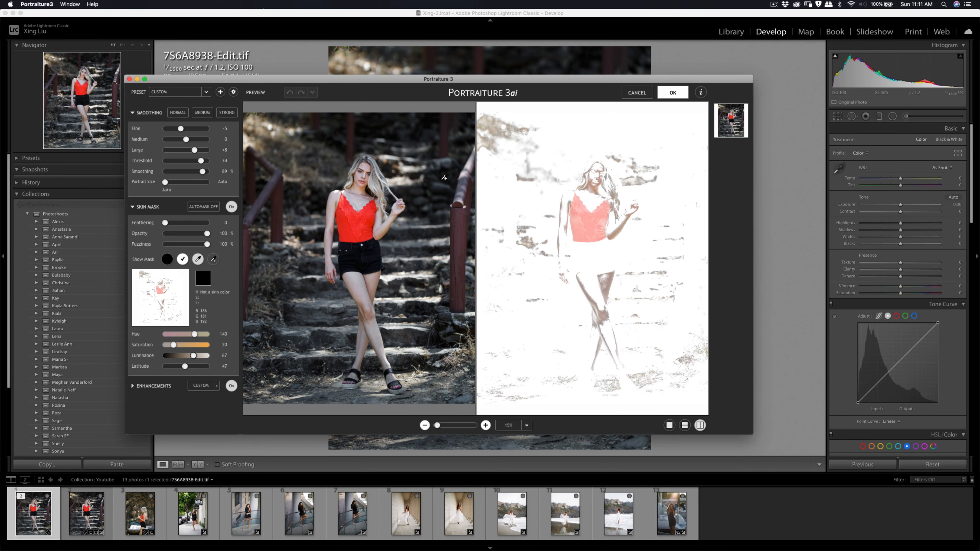
# Sample the skin tone on the woman's face for the Portraiture skin mask and apply the smoothing
pyautogui.click(602, 167)
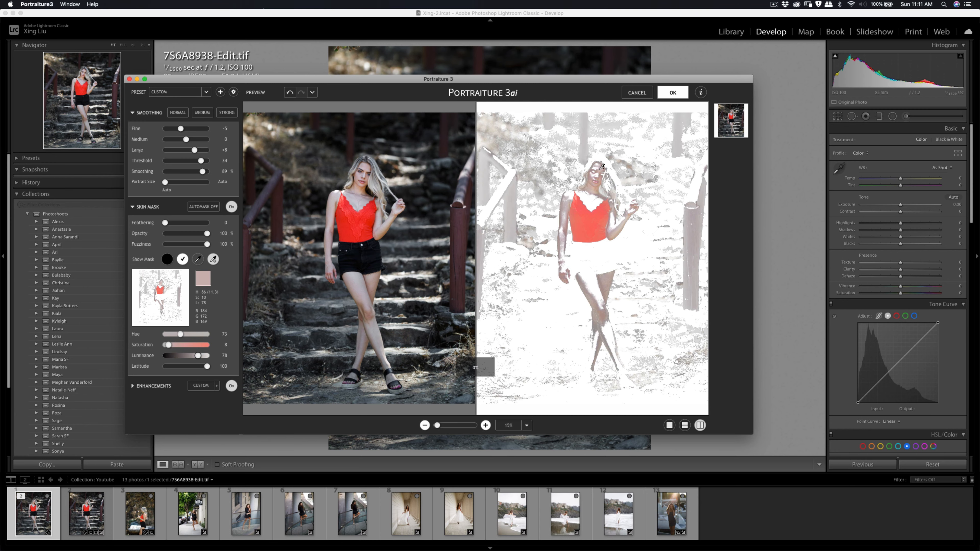
pyautogui.click(666, 93)
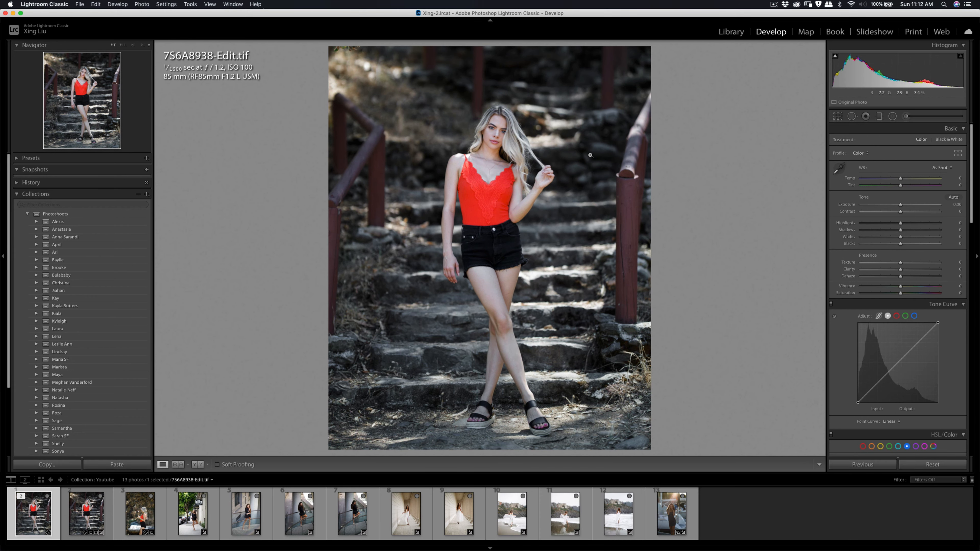
# Brush a Shadows adjustment with Amount 17 onto the woman's neck in 756A8938-Edit.tif and leave the brush
pyautogui.press('k')
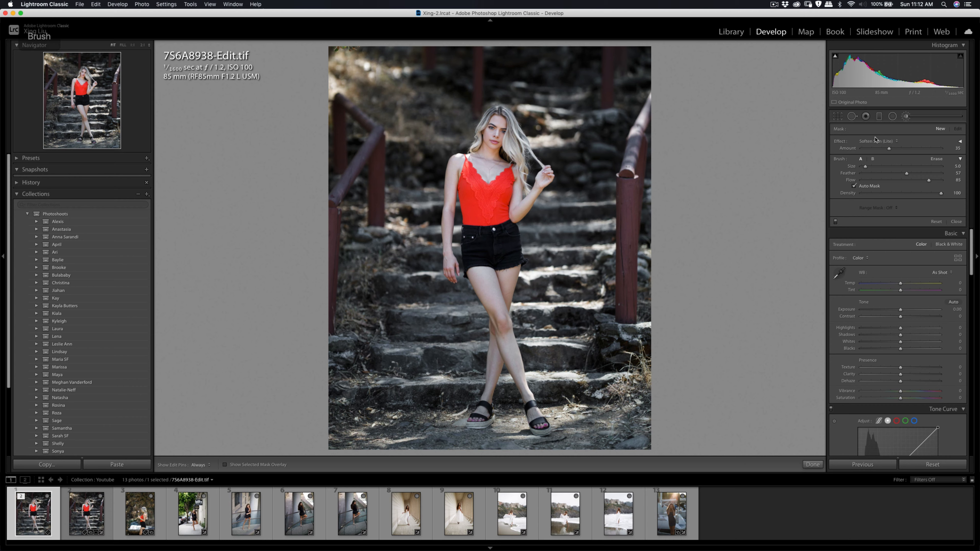
pyautogui.click(875, 141)
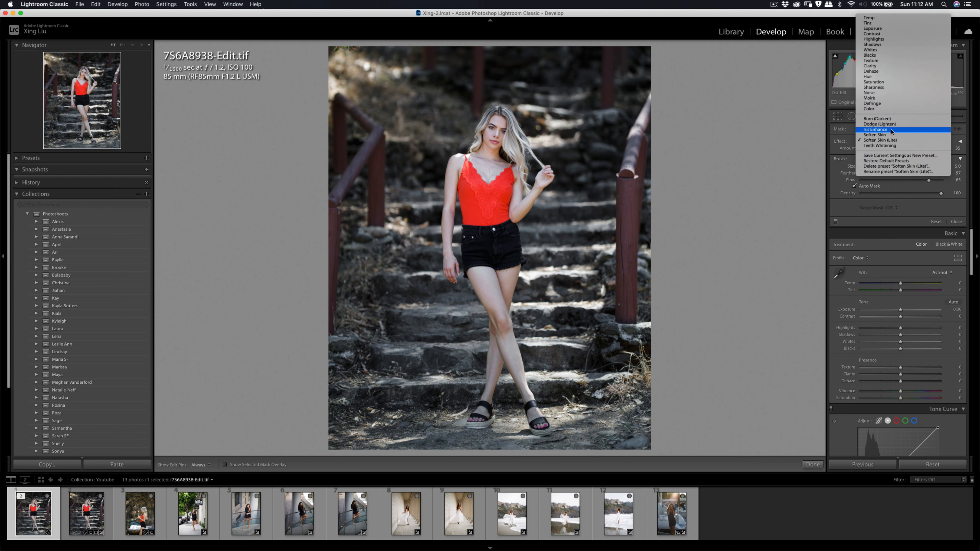
pyautogui.click(887, 44)
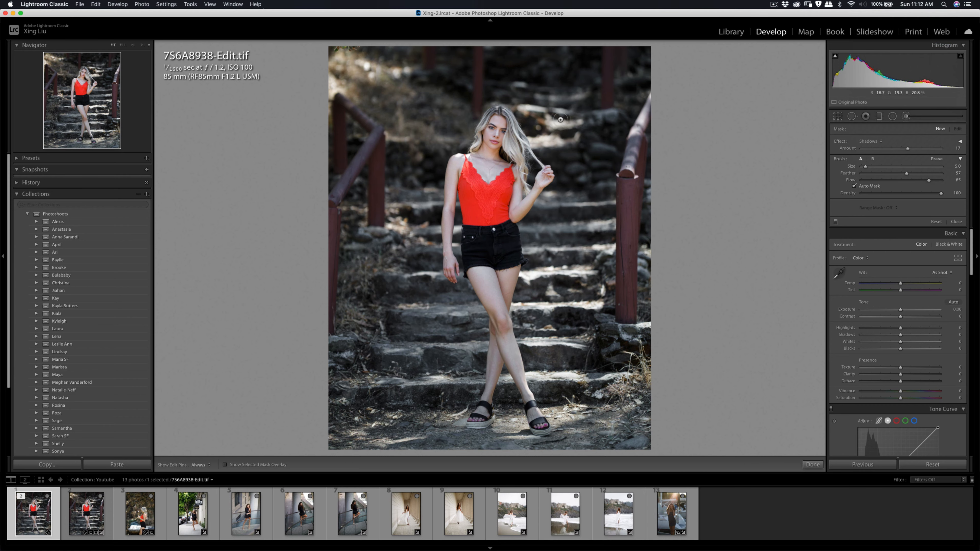
pyautogui.press('h')
pyautogui.press('q')
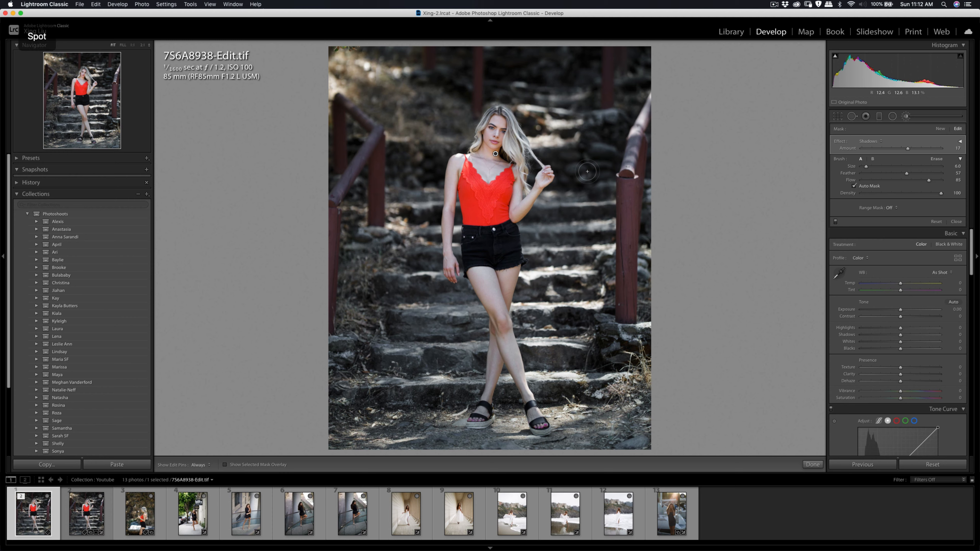
pyautogui.press('q')
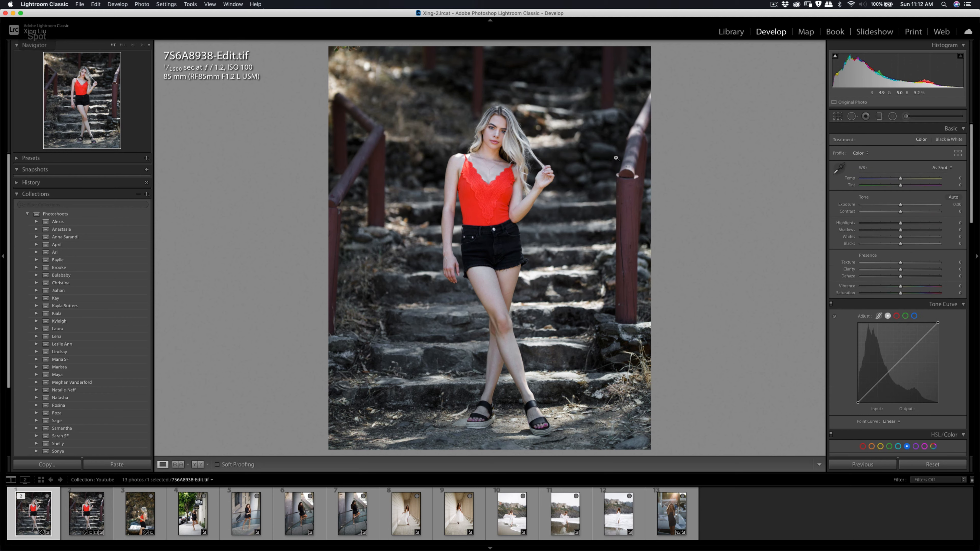
# Export 756A8938-Edit.tif to the hard drive with the existing export settings
pyautogui.press('super+shift+e')
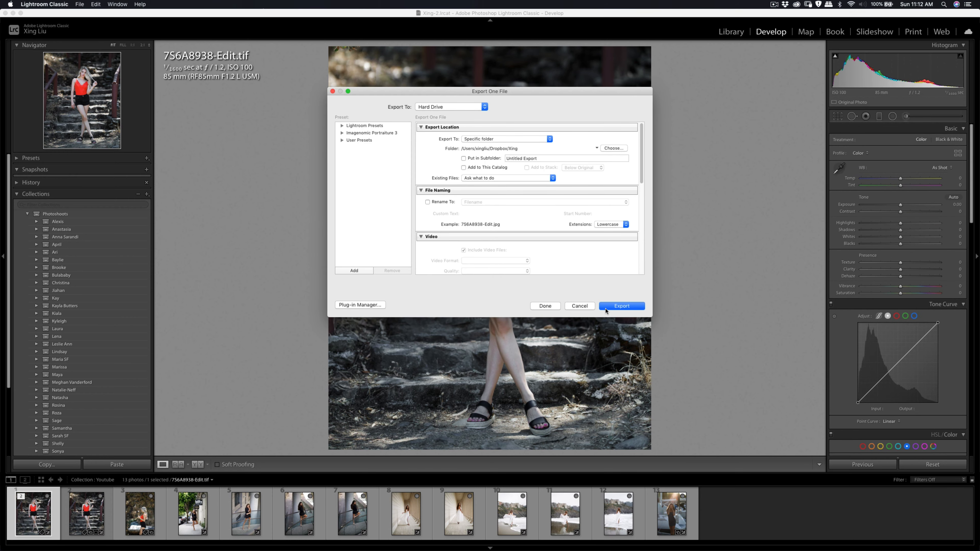
pyautogui.click(605, 307)
# Copy the develop settings of 756A8938.CR3, without crop and local adjustments, and paste them onto 756A9030.CR3
pyautogui.click(90, 511)
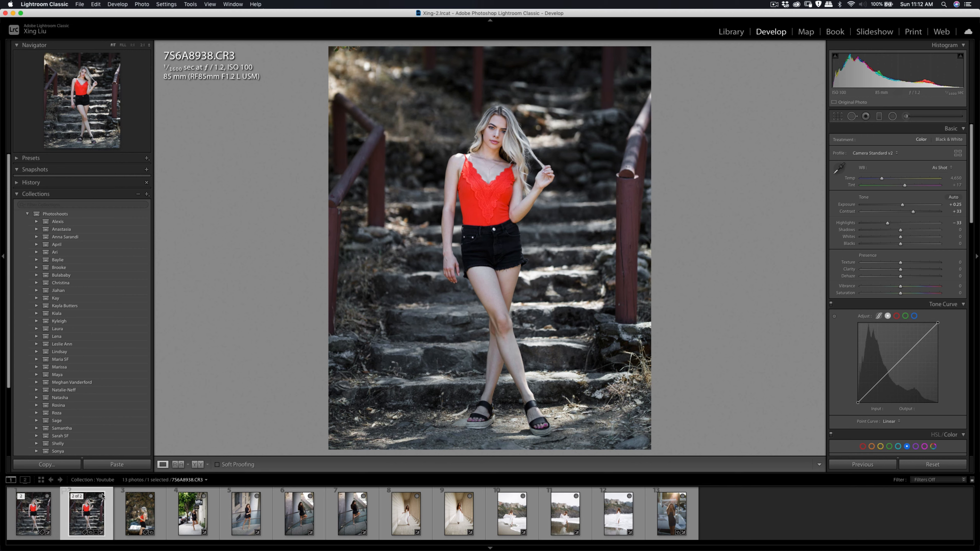
pyautogui.press('super+shift+c')
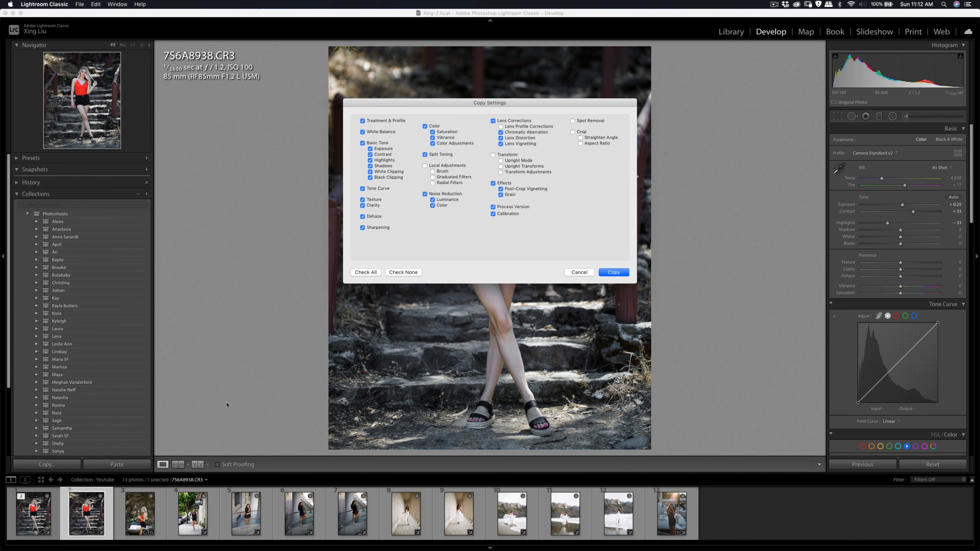
pyautogui.click(608, 273)
pyautogui.click(149, 520)
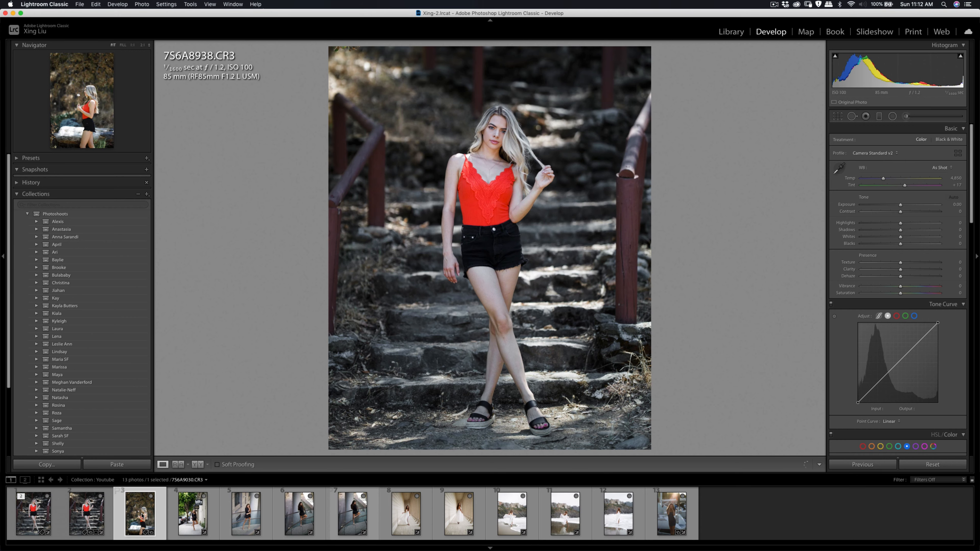
pyautogui.press('super+shift+v')
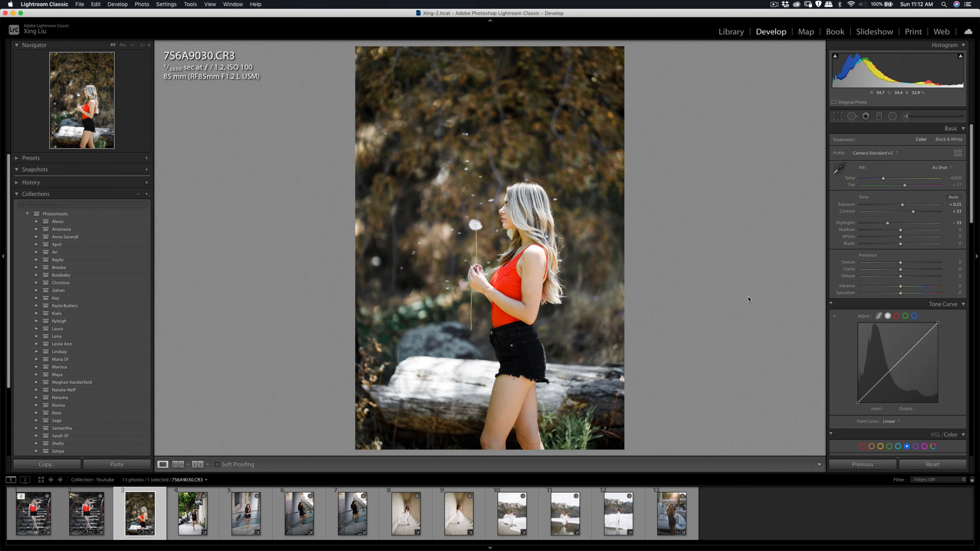
# Set Exposure to +0.15 and shift the Yellow color range to Hue -32 and Saturation -27
pyautogui.moveTo(903, 206); pyautogui.dragTo(903, 207)
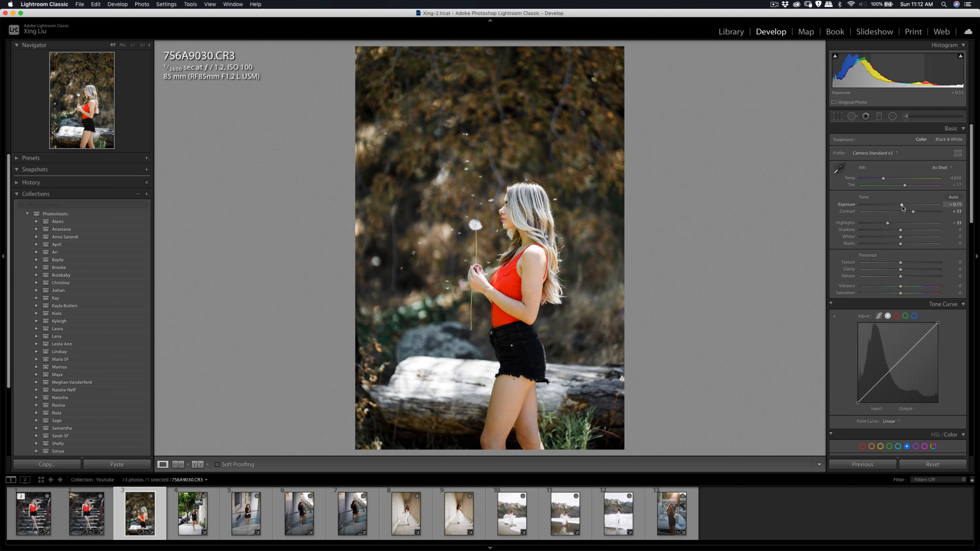
pyautogui.scroll(-4, 905, 270)
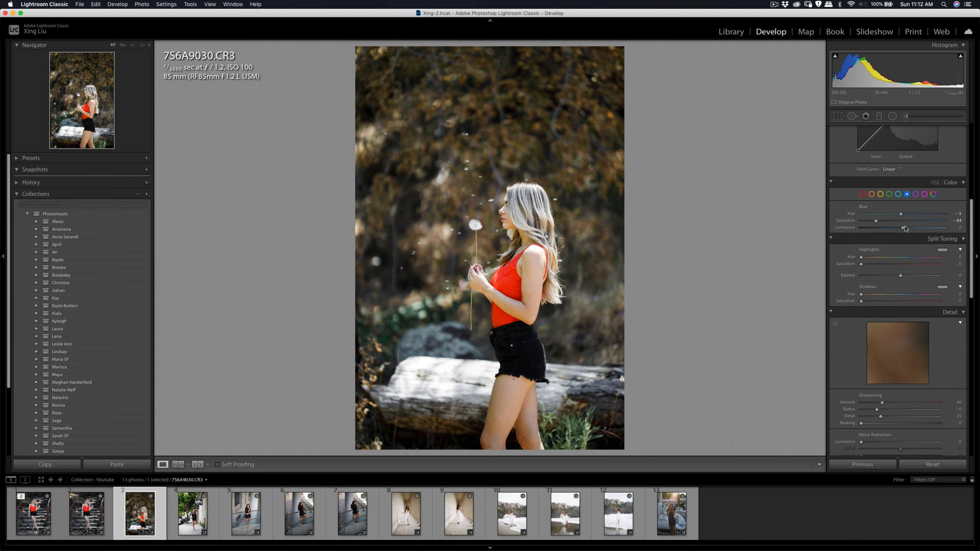
pyautogui.click(889, 195)
pyautogui.scroll(2, 890, 232)
pyautogui.click(881, 230)
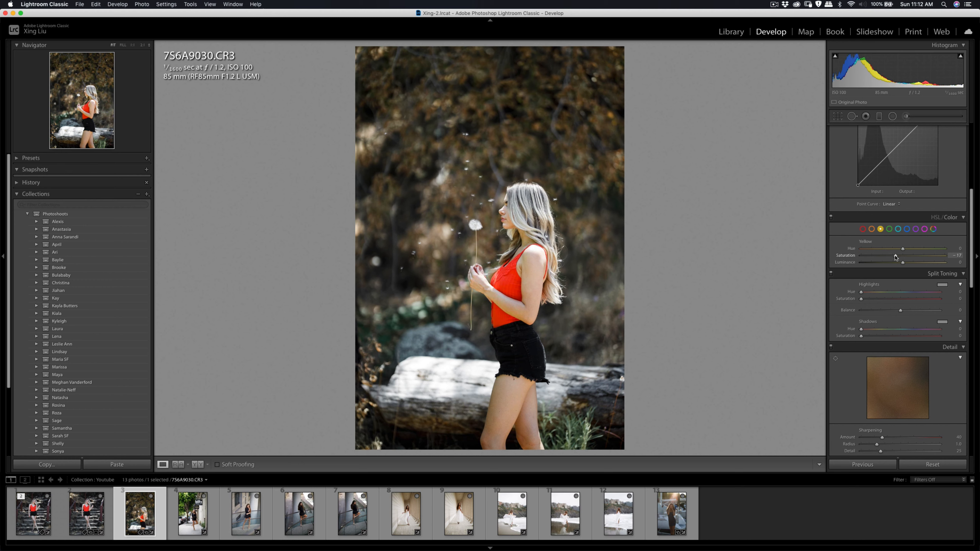
pyautogui.click(906, 229)
pyautogui.click(880, 229)
pyautogui.moveTo(896, 258); pyautogui.dragTo(895, 250)
# Crop 756A9030.CR3 to a 4 x 5 / 8 x 10 aspect, tightening the frame around the woman and the dandelion
pyautogui.click(838, 116)
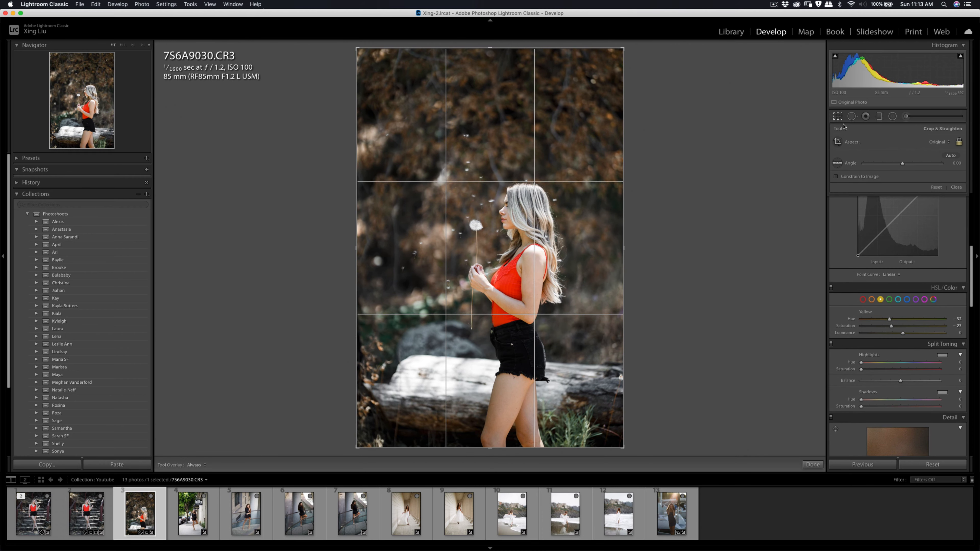
pyautogui.click(837, 116)
pyautogui.click(837, 116)
pyautogui.click(935, 142)
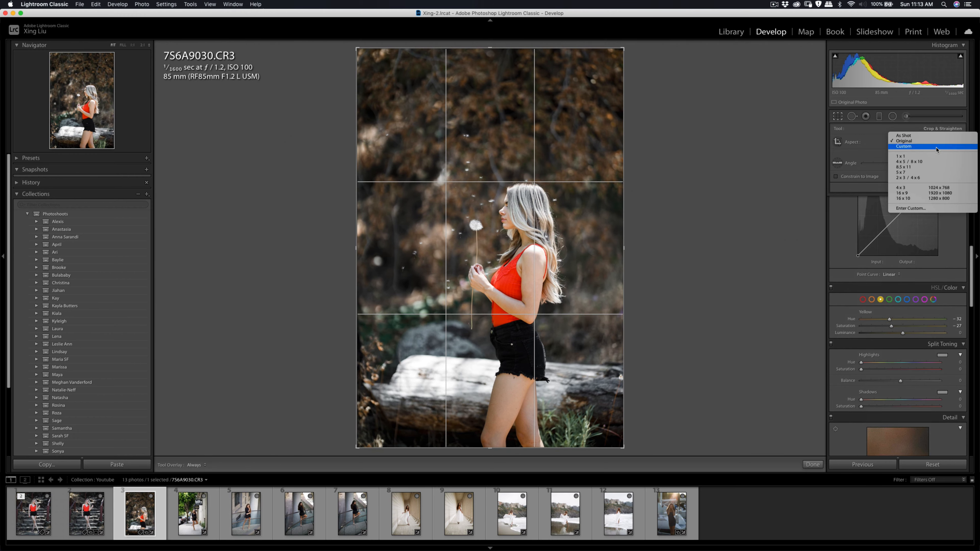
pyautogui.click(932, 162)
pyautogui.moveTo(621, 84); pyautogui.dragTo(593, 118)
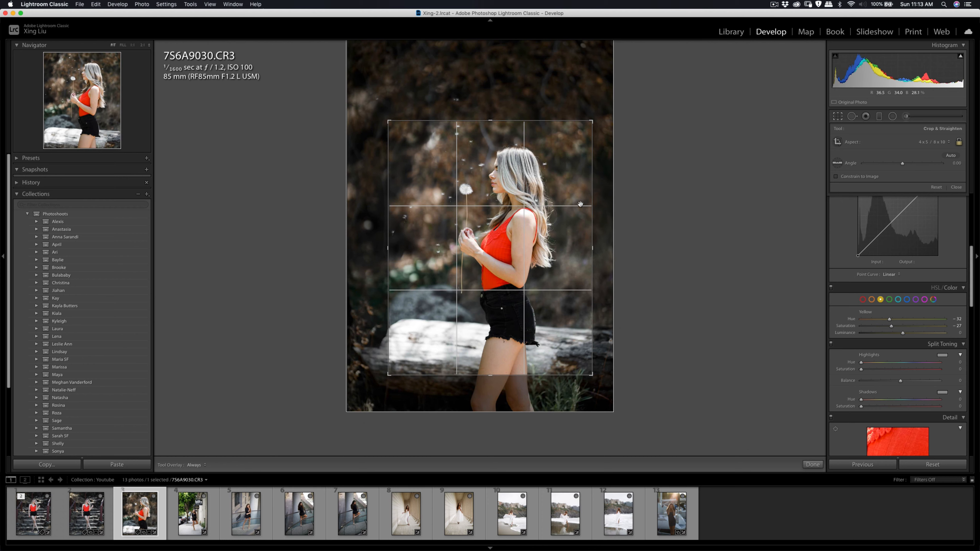
pyautogui.moveTo(592, 374); pyautogui.dragTo(545, 332)
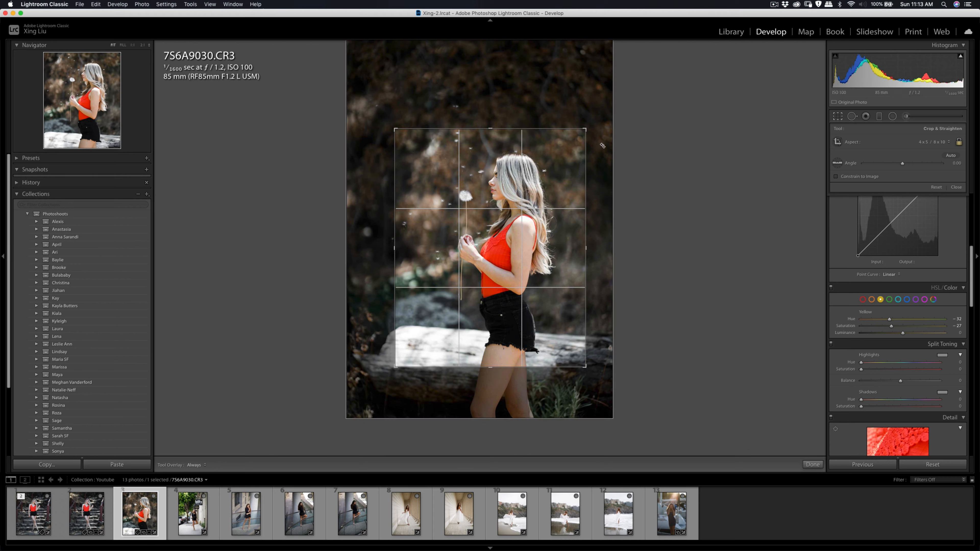
pyautogui.moveTo(586, 132); pyautogui.dragTo(571, 163)
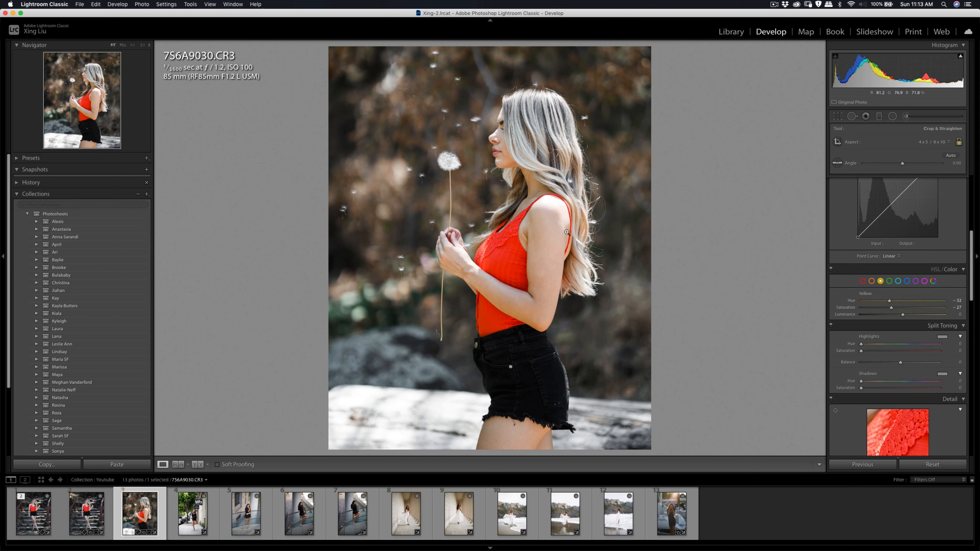
pyautogui.press('Return')
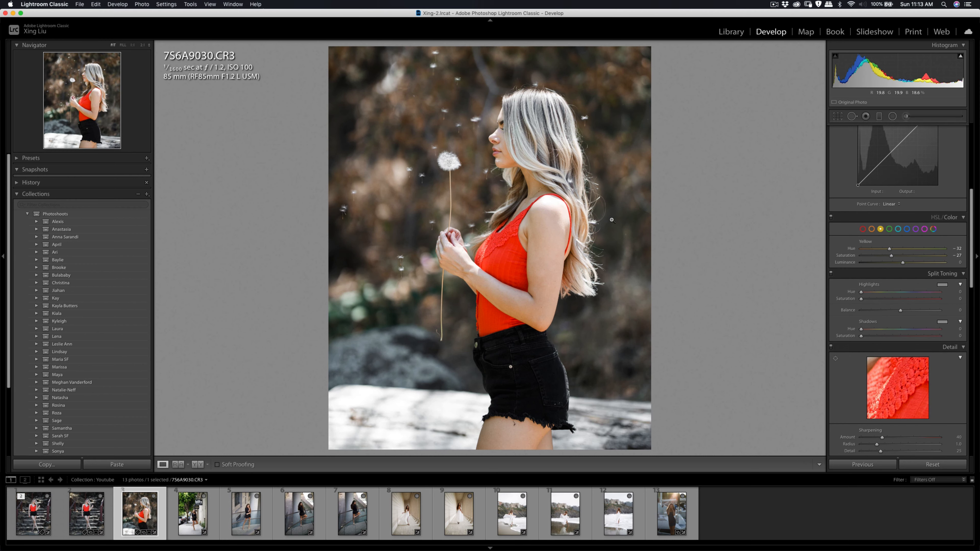
# Raise the Contrast of the cropped dandelion photo to +40
pyautogui.scroll(5, 912, 225)
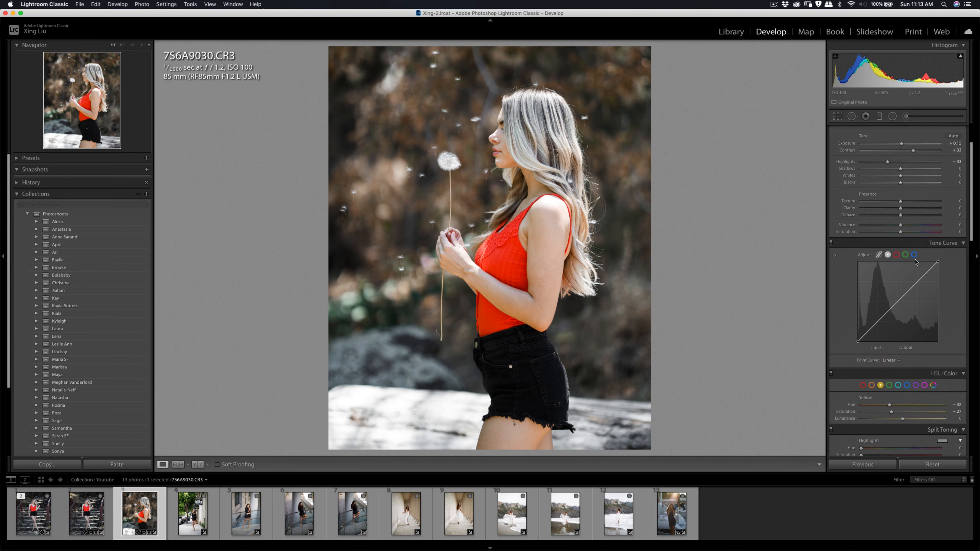
pyautogui.scroll(2, 912, 224)
pyautogui.moveTo(913, 178); pyautogui.dragTo(916, 179)
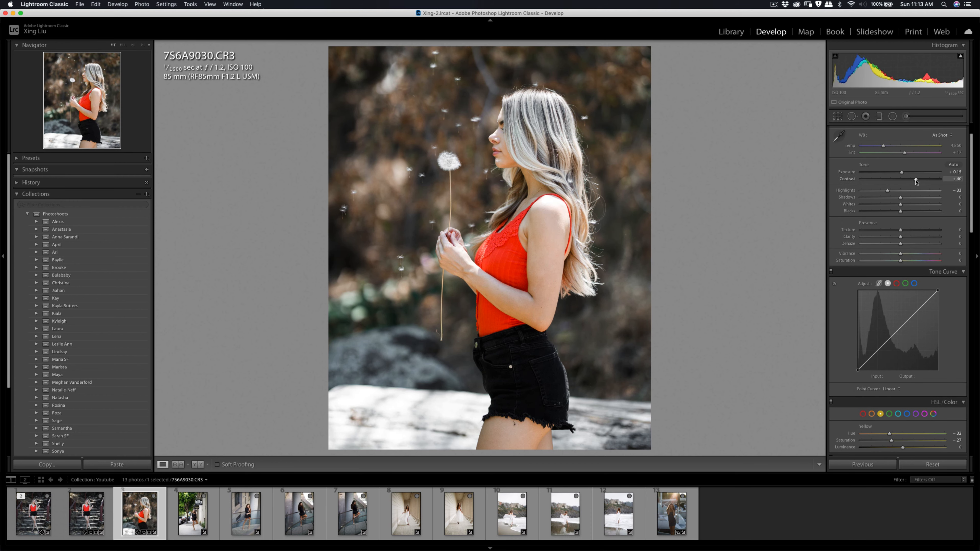
# Send the dandelion photo to Portraiture 3 for external editing
pyautogui.rightClick(510, 150)
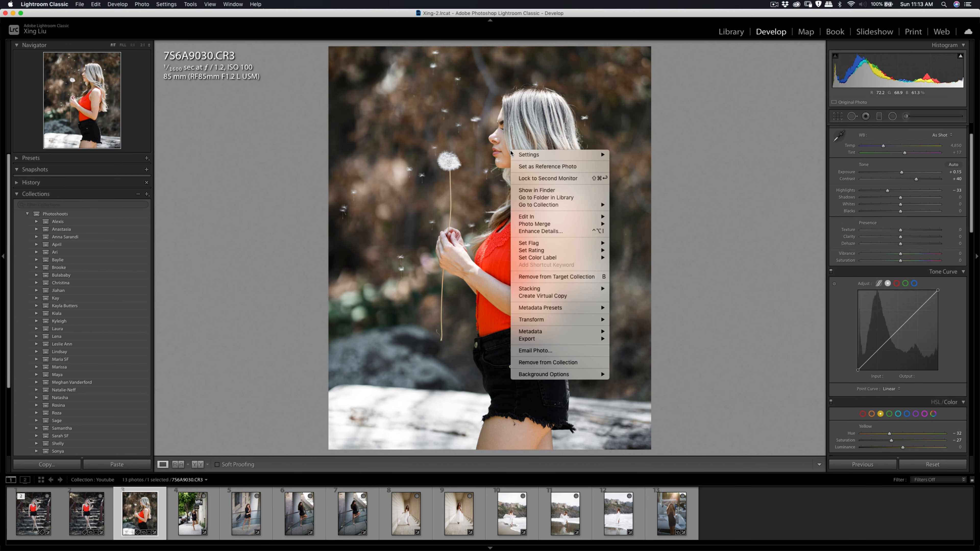
pyautogui.moveTo(555, 219)
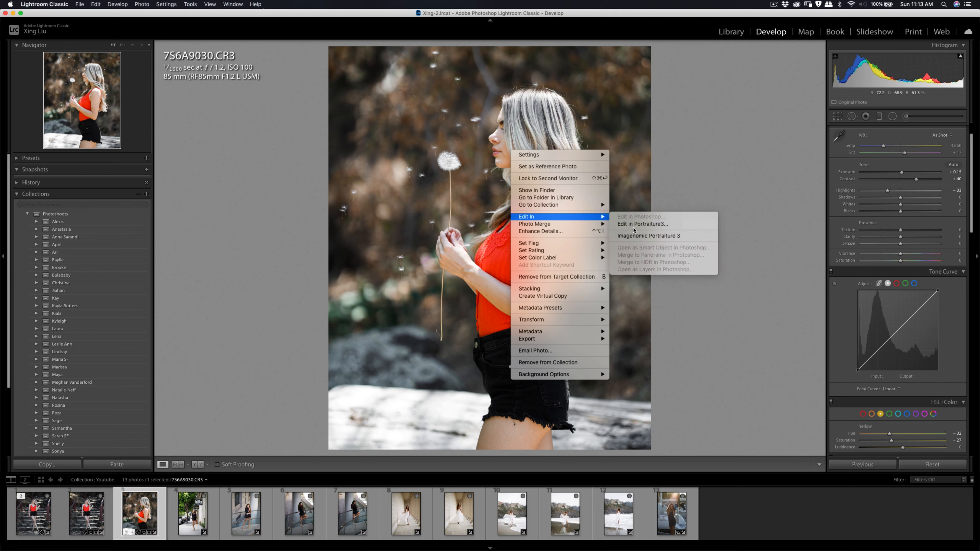
pyautogui.click(634, 225)
pyautogui.click(663, 254)
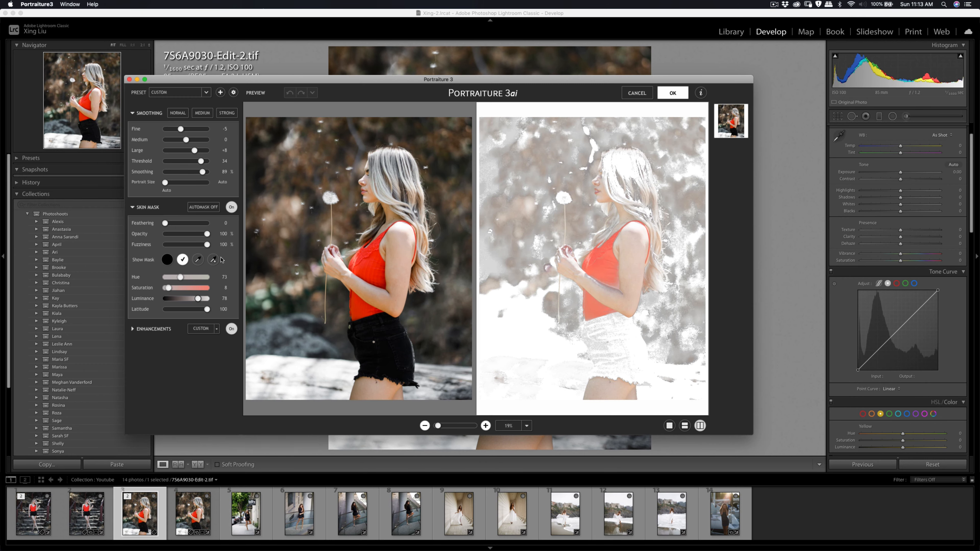
# Sample the skin tone on the woman's face for the skin mask and apply the Portraiture smoothing
pyautogui.click(213, 259)
pyautogui.click(372, 185)
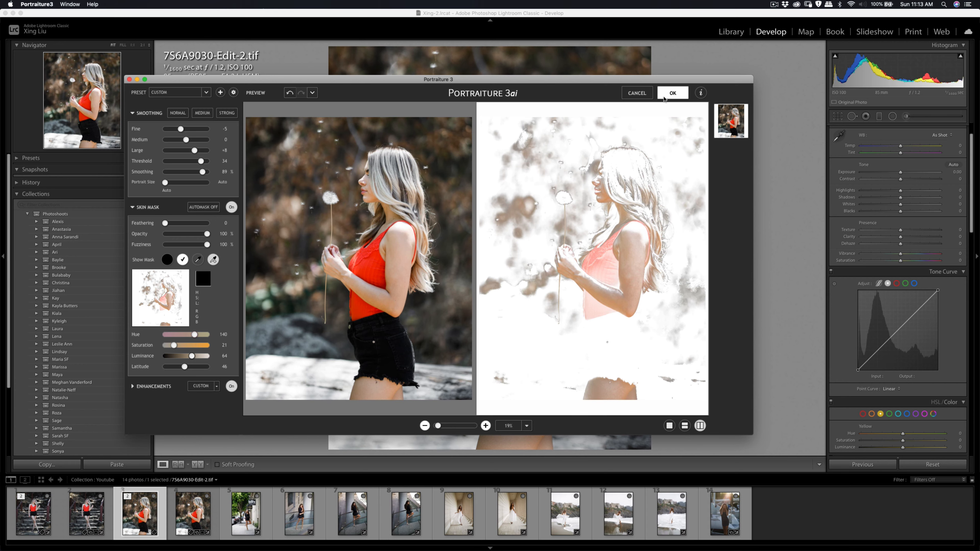
pyautogui.click(672, 93)
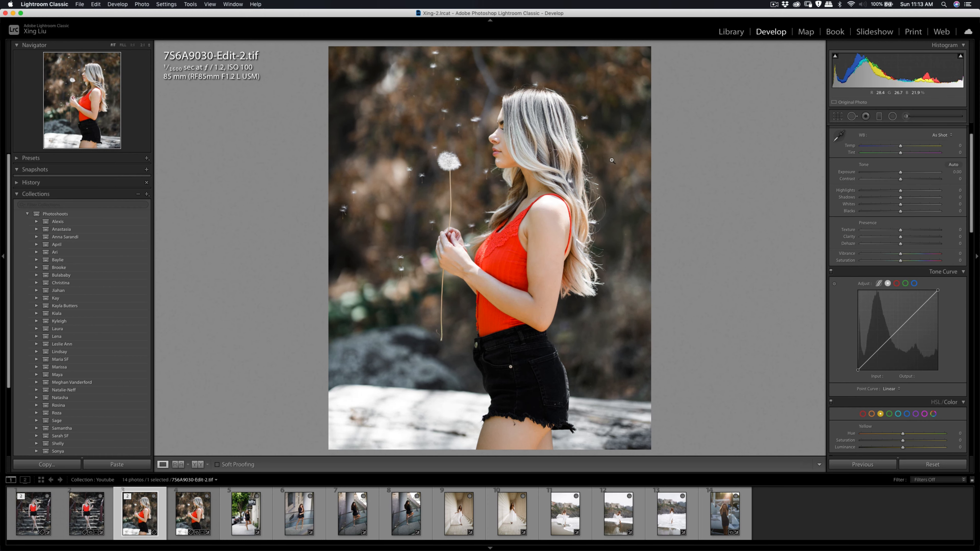
# Export 756A9030-Edit-2.tif to the hard drive with the existing export settings
pyautogui.press('super+shift+e')
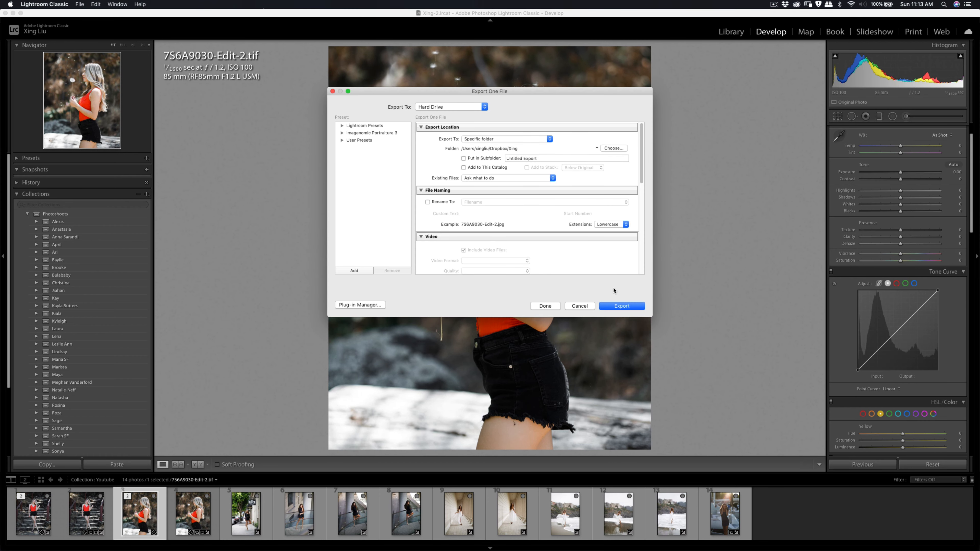
pyautogui.click(619, 306)
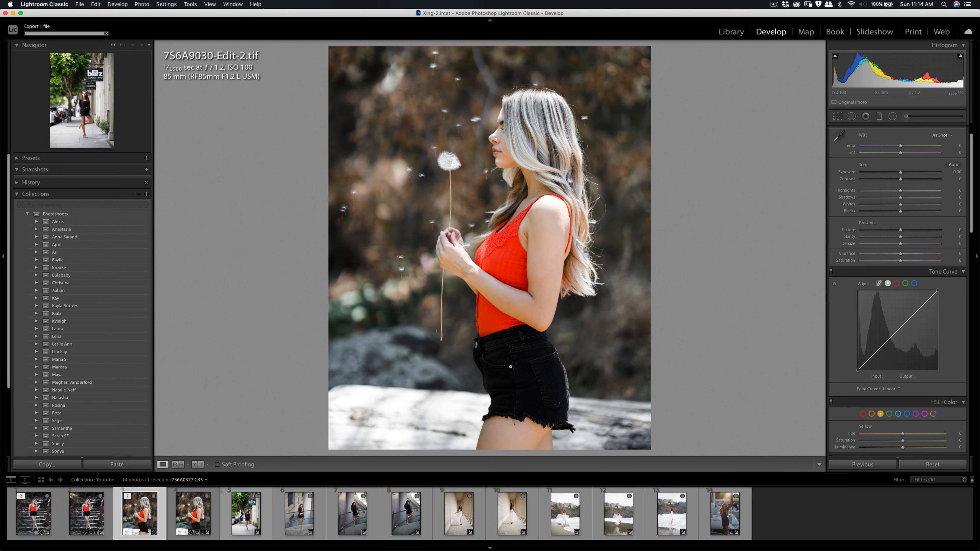
# Open street portrait 756A0377.CR3 and set Exposure to -0.80, Contrast to +23, Highlights to -45 and Shadows to +20
pyautogui.click(241, 513)
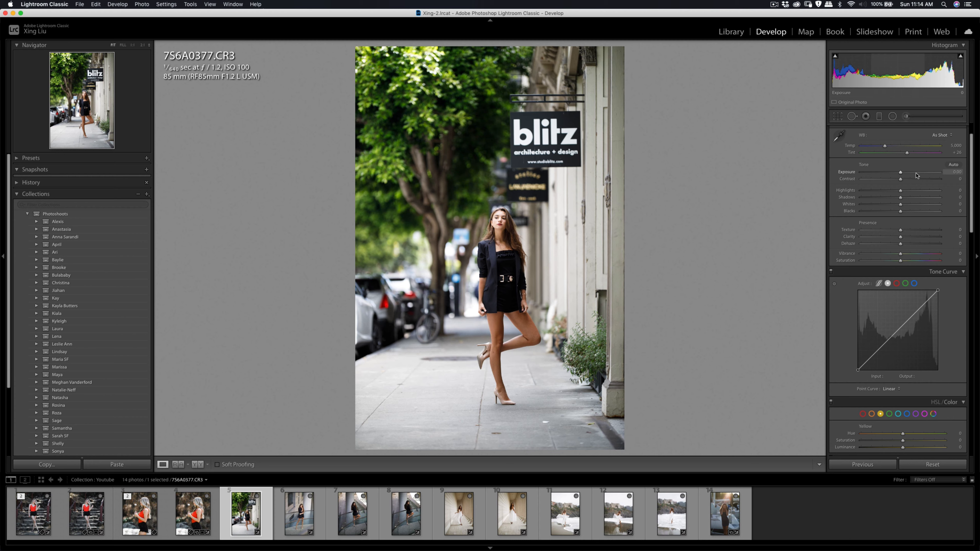
pyautogui.moveTo(902, 176)
pyautogui.mouseDown()
pyautogui.moveTo(891, 175)
pyautogui.moveTo(910, 181)
pyautogui.moveTo(879, 192)
pyautogui.moveTo(893, 175)
pyautogui.mouseUp()
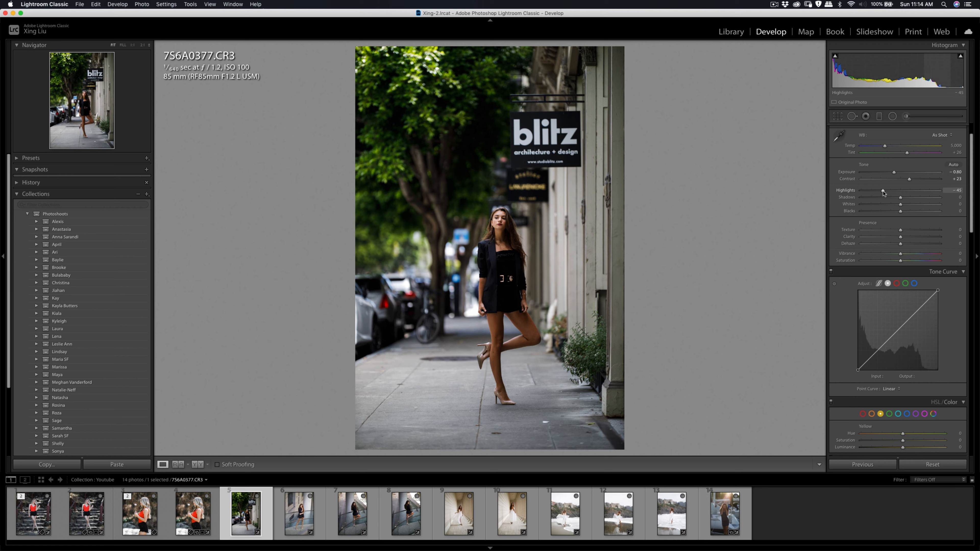
pyautogui.moveTo(899, 198); pyautogui.dragTo(910, 199)
# Brush a Highlights adjustment of -11 over the woman's face at brush size 4.0, and set the overall Exposure to -0.75
pyautogui.click(906, 116)
pyautogui.click(875, 141)
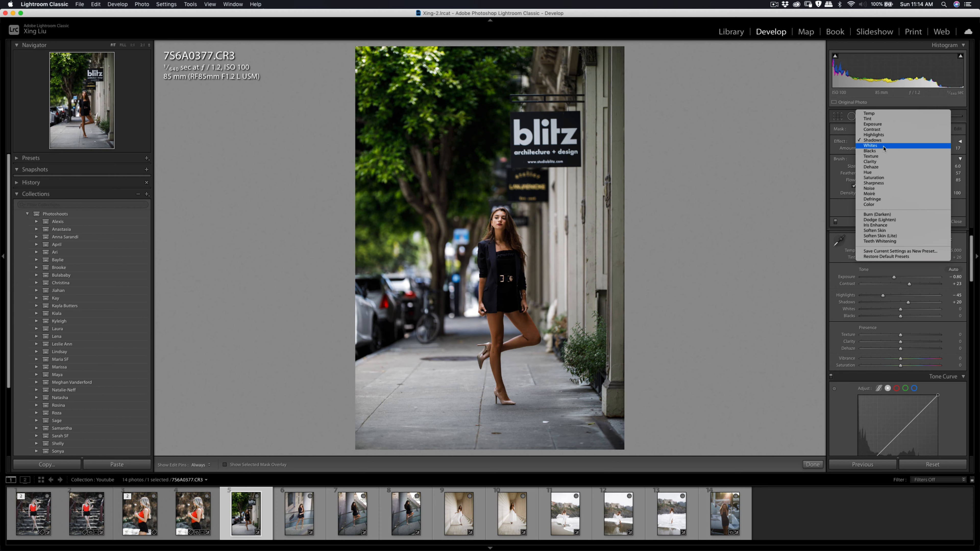
pyautogui.click(873, 135)
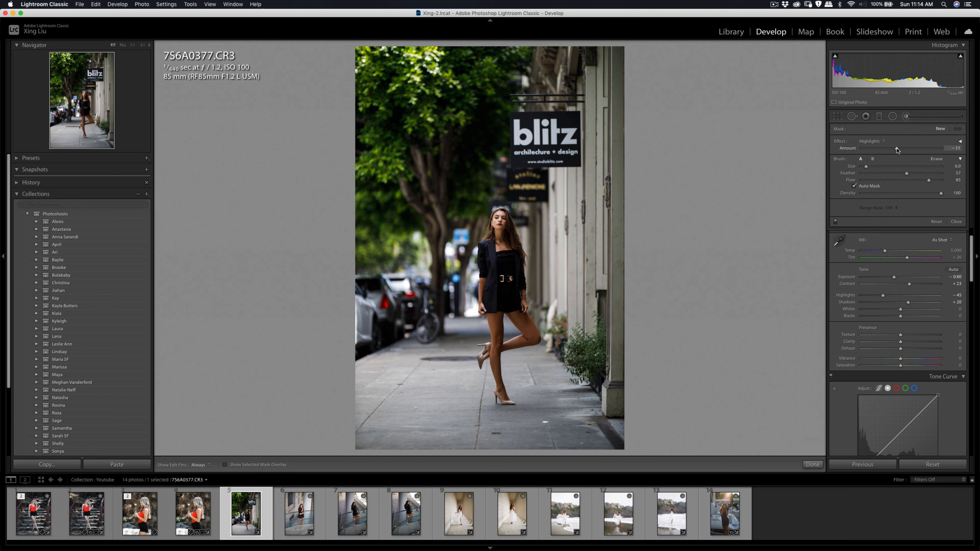
pyautogui.press('[')
pyautogui.press('[')
pyautogui.moveTo(493, 227)
pyautogui.mouseDown()
pyautogui.moveTo(507, 251)
pyautogui.moveTo(506, 226)
pyautogui.mouseUp()
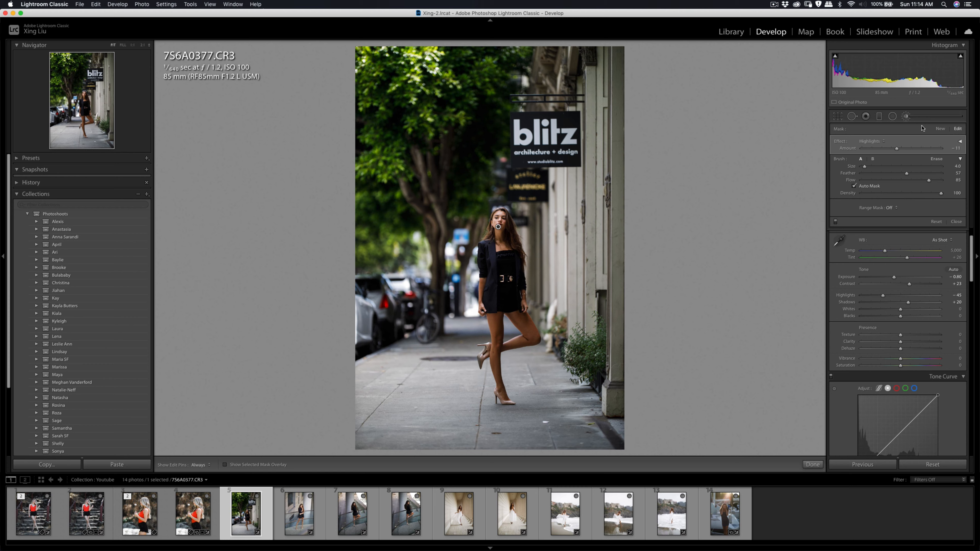
pyautogui.click(908, 117)
pyautogui.moveTo(895, 174); pyautogui.dragTo(895, 175)
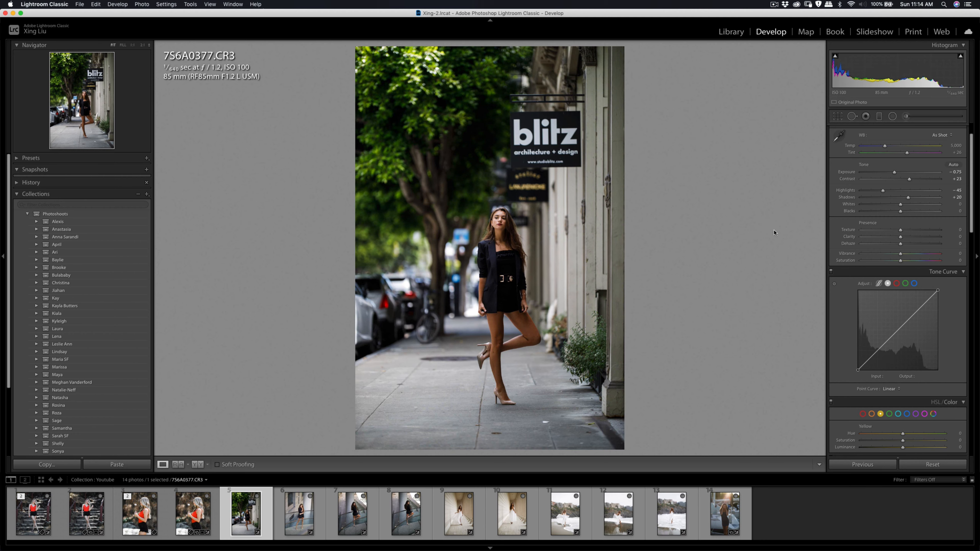
# Heal the small light mark on the pavement in front of the planter at brush size 20 and reposition its source area
pyautogui.click(545, 396)
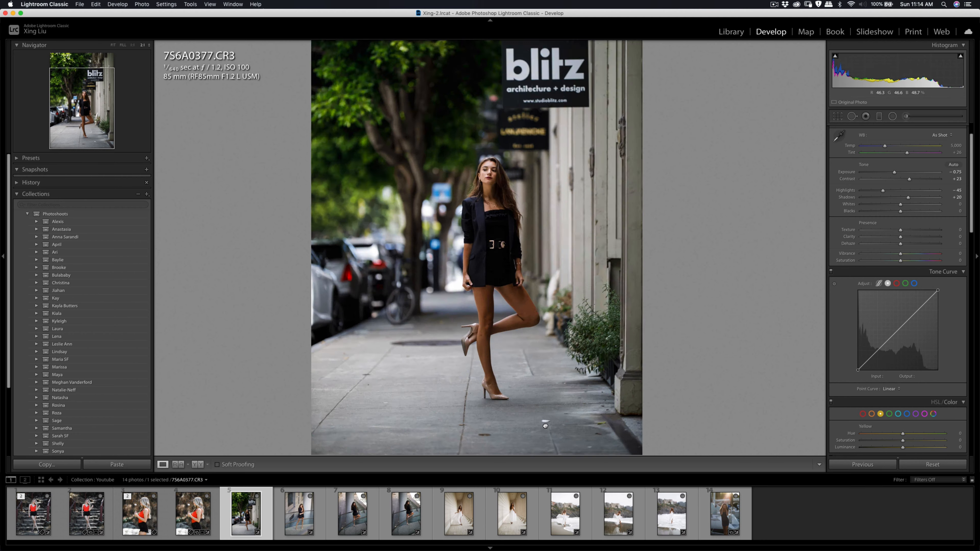
pyautogui.press('q')
pyautogui.moveTo(520, 380); pyautogui.dragTo(610, 381)
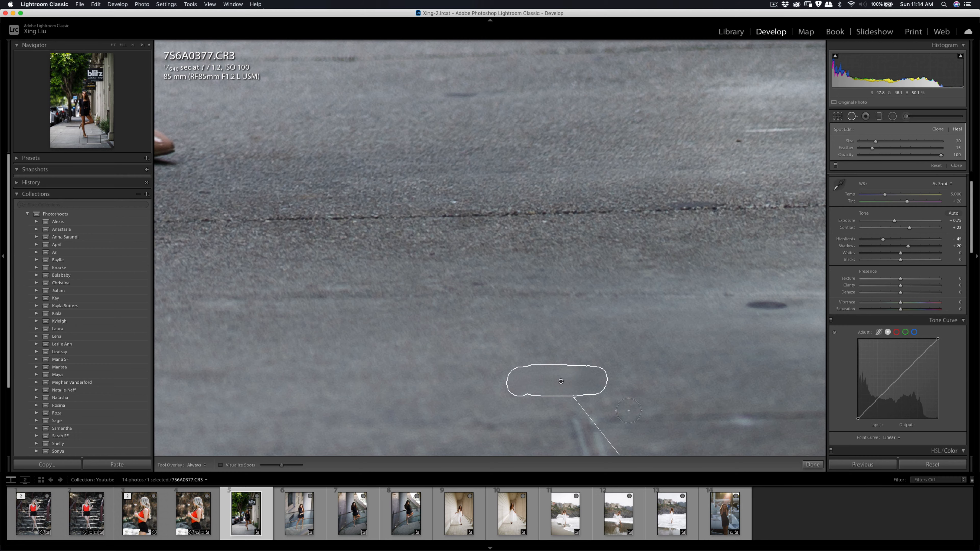
pyautogui.press('super+minus')
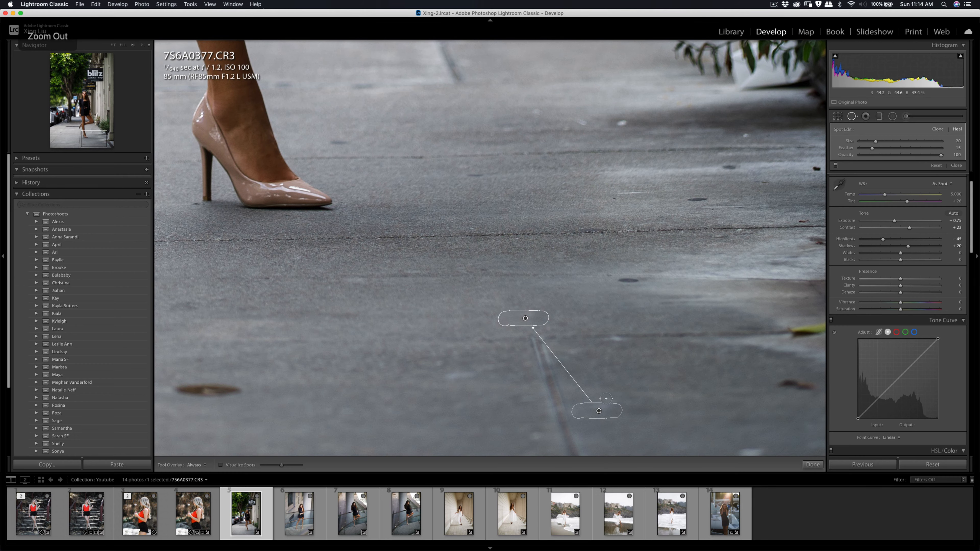
pyautogui.moveTo(597, 410)
pyautogui.mouseDown()
pyautogui.moveTo(596, 319)
pyautogui.moveTo(623, 335)
pyautogui.mouseUp()
pyautogui.press('space')
pyautogui.press('q')
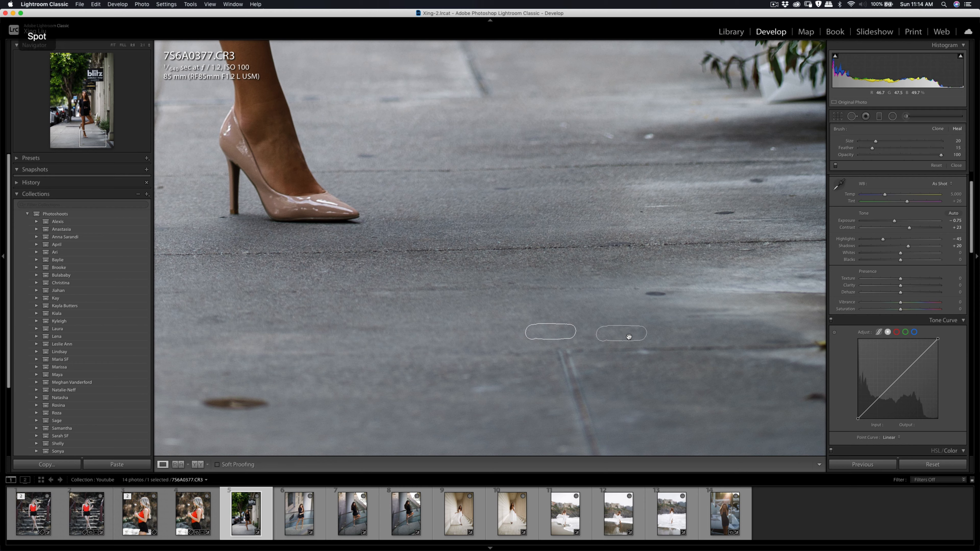
# Heal the short white mark on the pavement to the left of the woman's standing foot at brush size 20
pyautogui.hscroll(-10, 627, 351)
pyautogui.scroll(3, 627, 351)
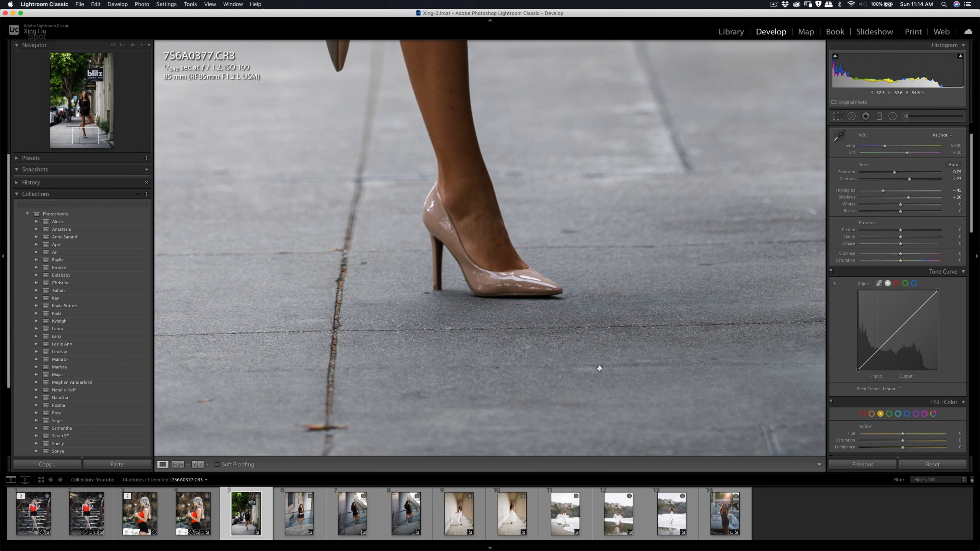
pyautogui.moveTo(473, 355); pyautogui.dragTo(685, 201)
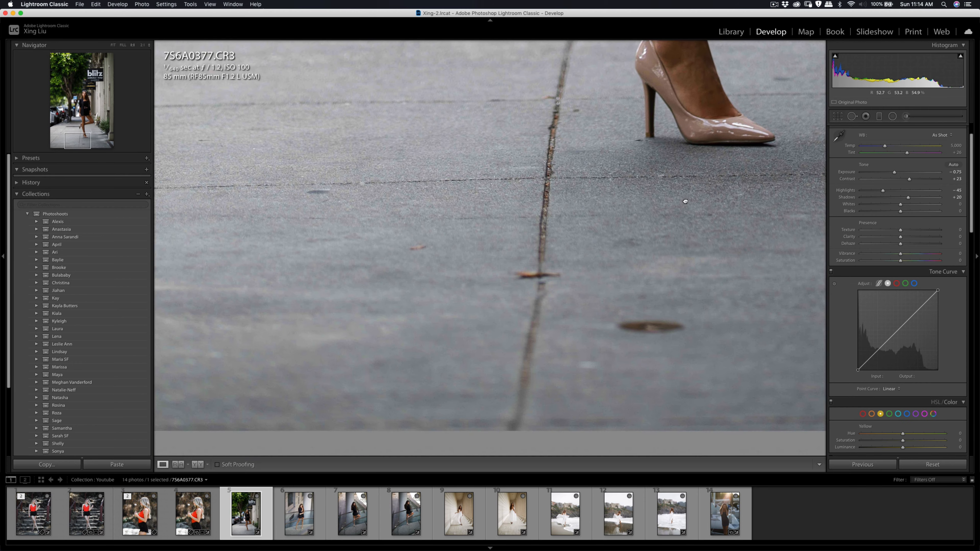
pyautogui.click(666, 205)
pyautogui.click(428, 404)
pyautogui.press('q')
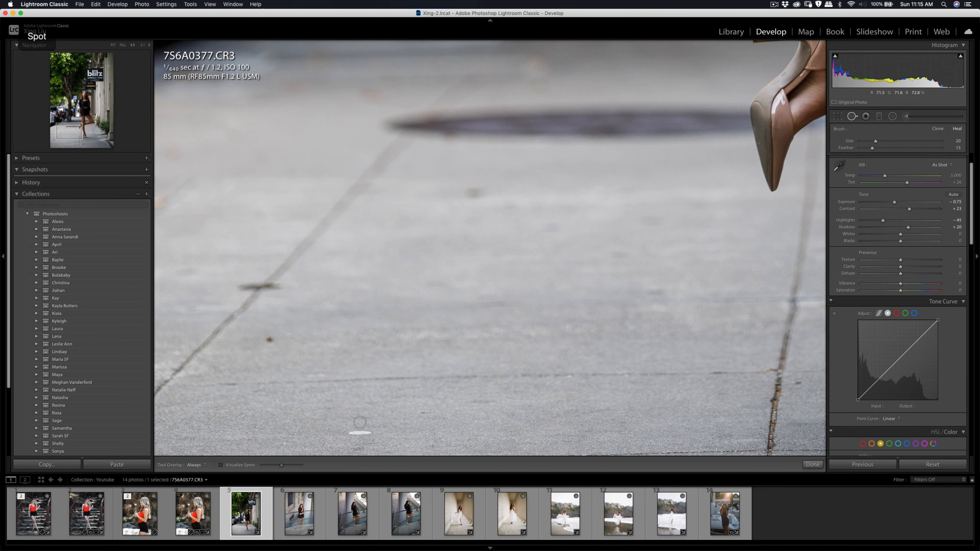
pyautogui.moveTo(351, 431); pyautogui.dragTo(370, 431)
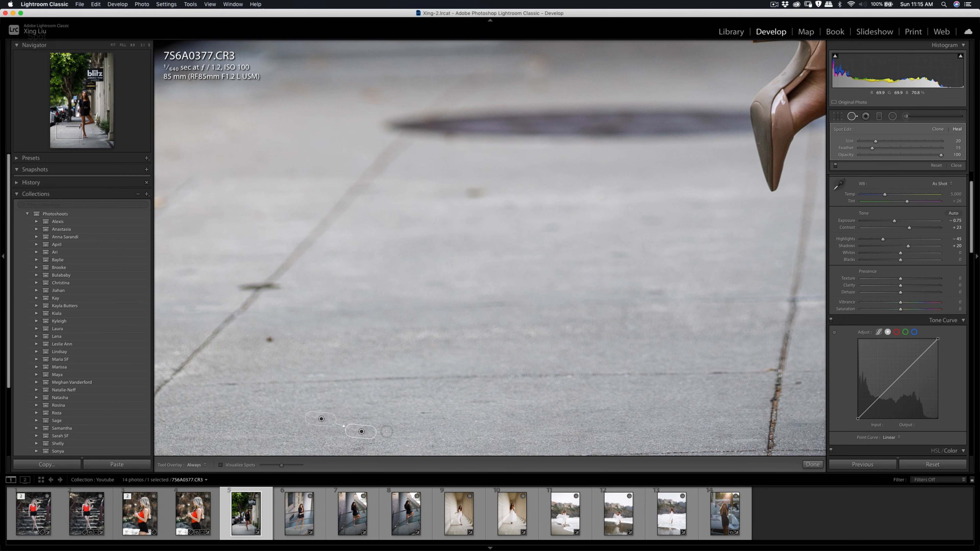
pyautogui.press('q')
pyautogui.click(404, 411)
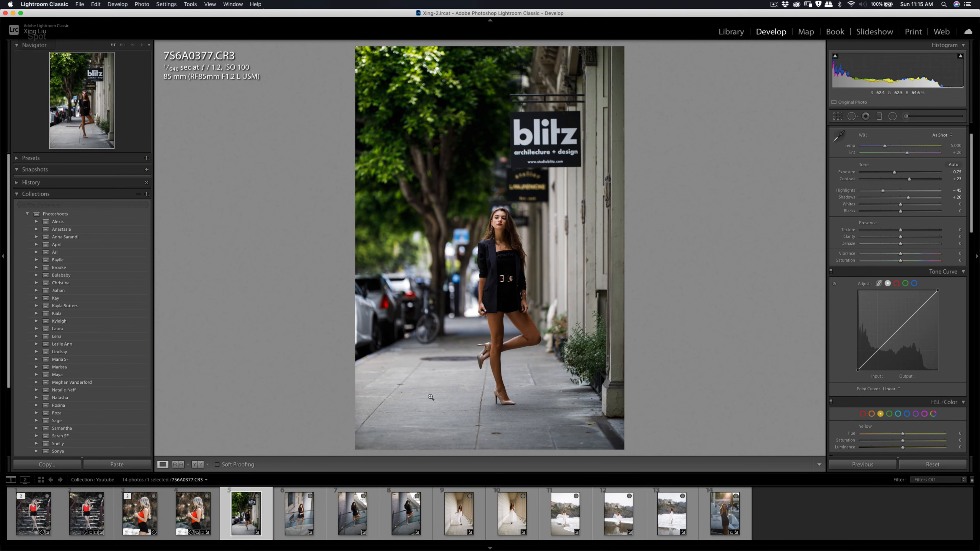
# Heal the dark mark lying across the diagonal pavement joint on the curb side at brush size 20
pyautogui.click(403, 388)
pyautogui.press('q')
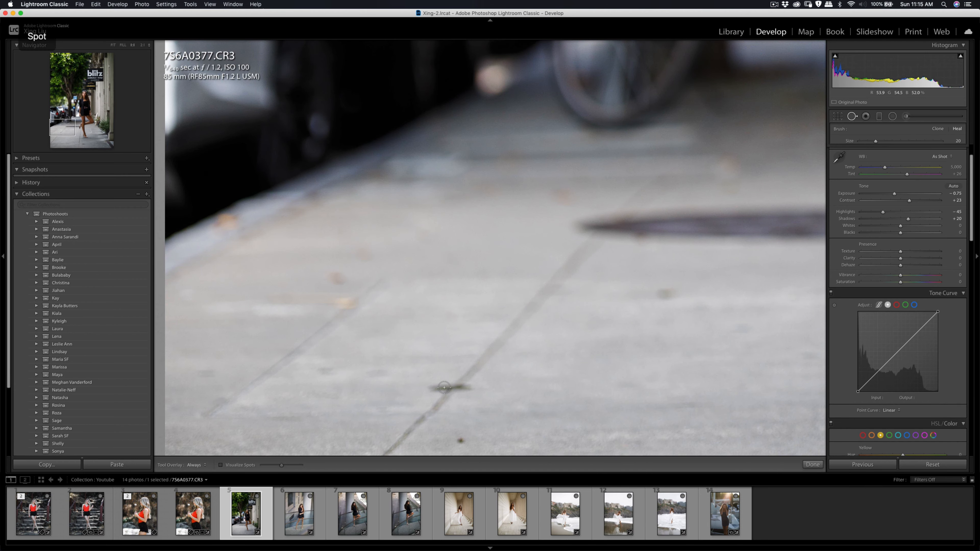
pyautogui.moveTo(432, 387)
pyautogui.mouseDown()
pyautogui.moveTo(472, 386)
pyautogui.moveTo(475, 412)
pyautogui.moveTo(517, 332)
pyautogui.moveTo(527, 285)
pyautogui.mouseUp()
pyautogui.press('space')
pyautogui.press('q')
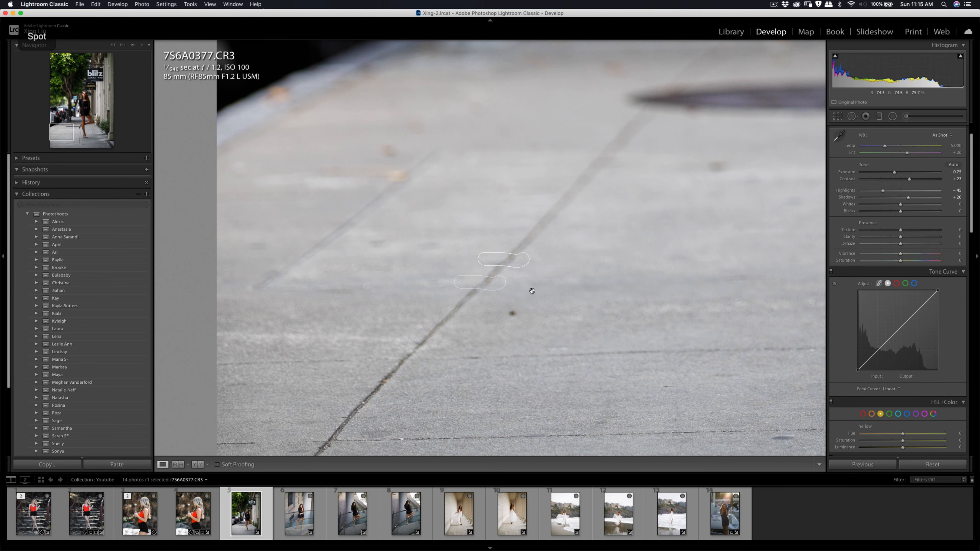
# Realign the joint repair's source along the pavement line, and heal the brown disc on the pavement below the standing shoe
pyautogui.press('q')
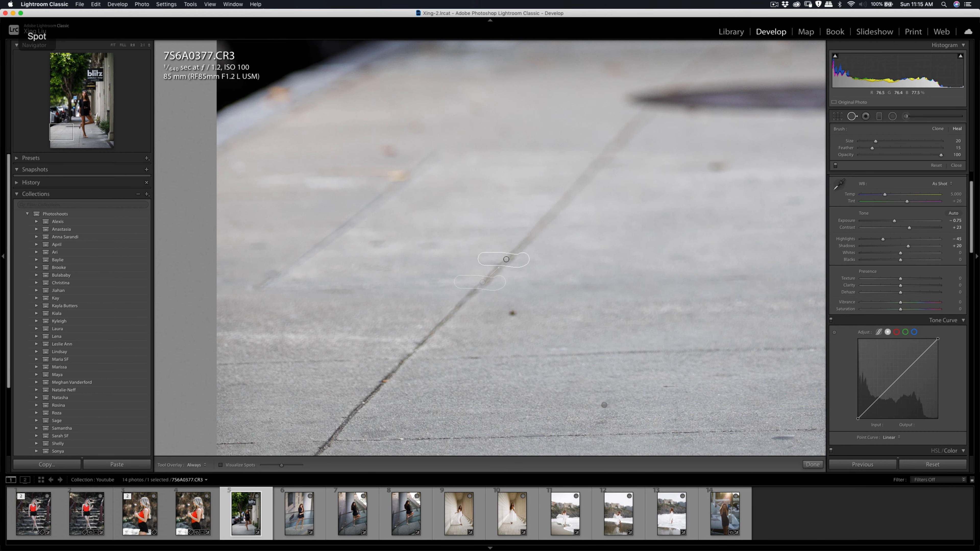
pyautogui.moveTo(480, 266)
pyautogui.mouseDown()
pyautogui.moveTo(486, 258)
pyautogui.moveTo(472, 285)
pyautogui.mouseUp()
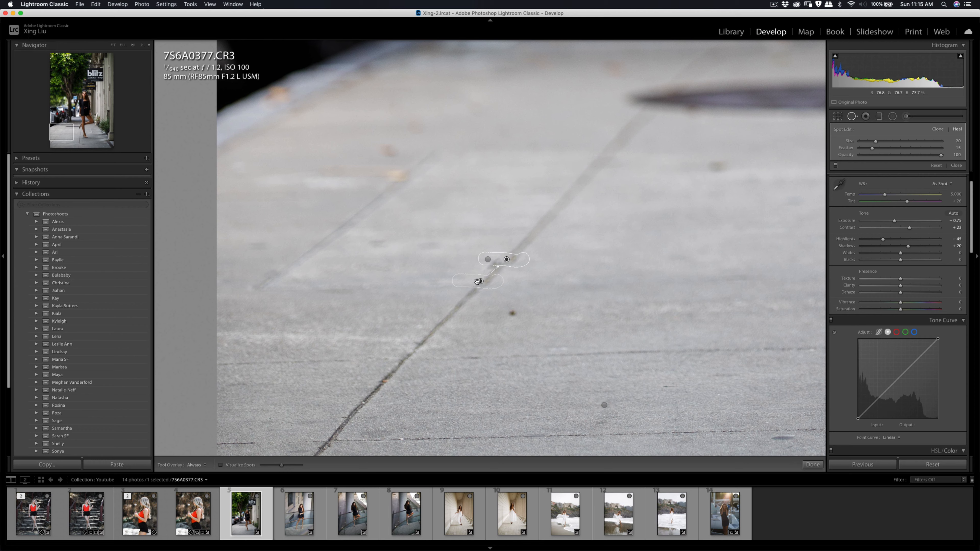
pyautogui.press('super+z')
pyautogui.click(488, 269)
pyautogui.moveTo(474, 283); pyautogui.dragTo(472, 282)
pyautogui.press('q')
pyautogui.click(566, 276)
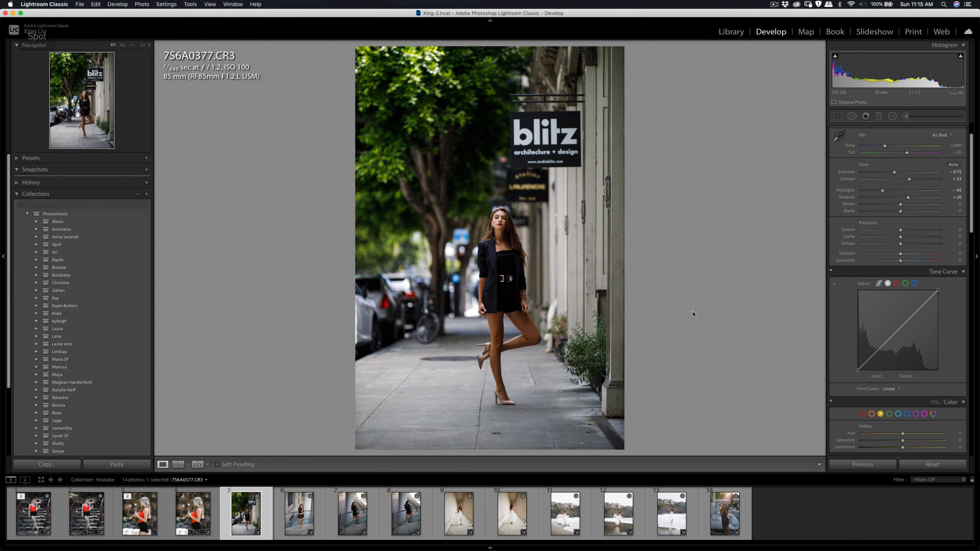
pyautogui.press('q')
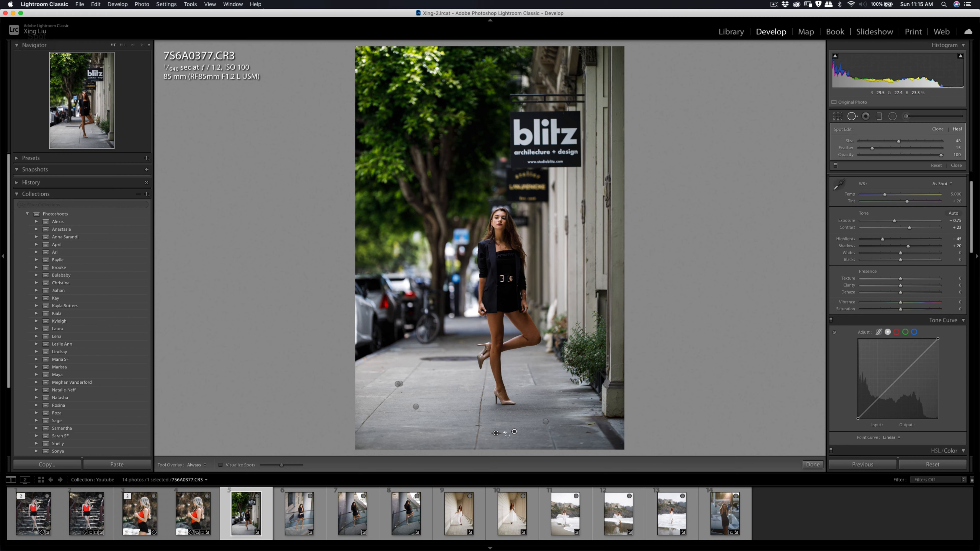
pyautogui.press('q')
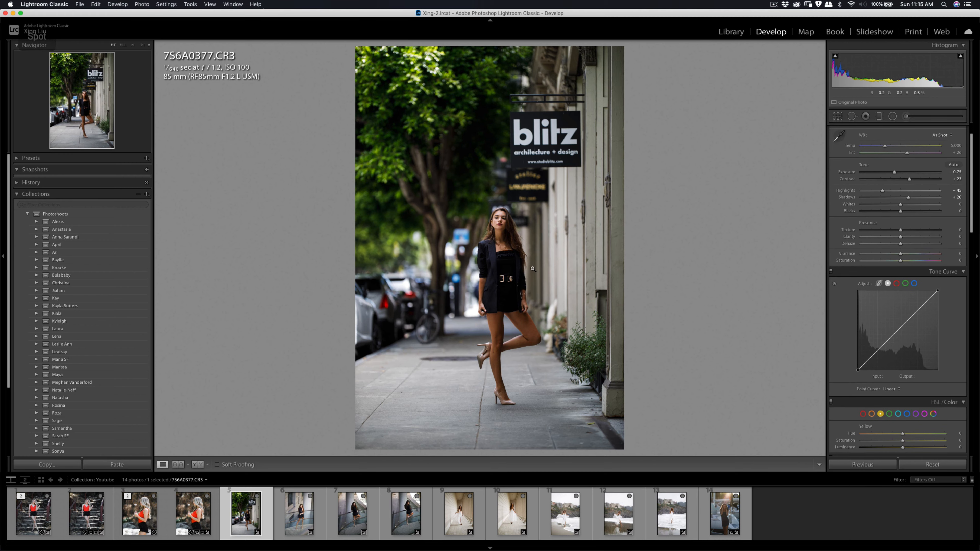
# Set the Green saturation to -43 and the Blue saturation to -16 in the color adjustments
pyautogui.scroll(-5, 897, 270)
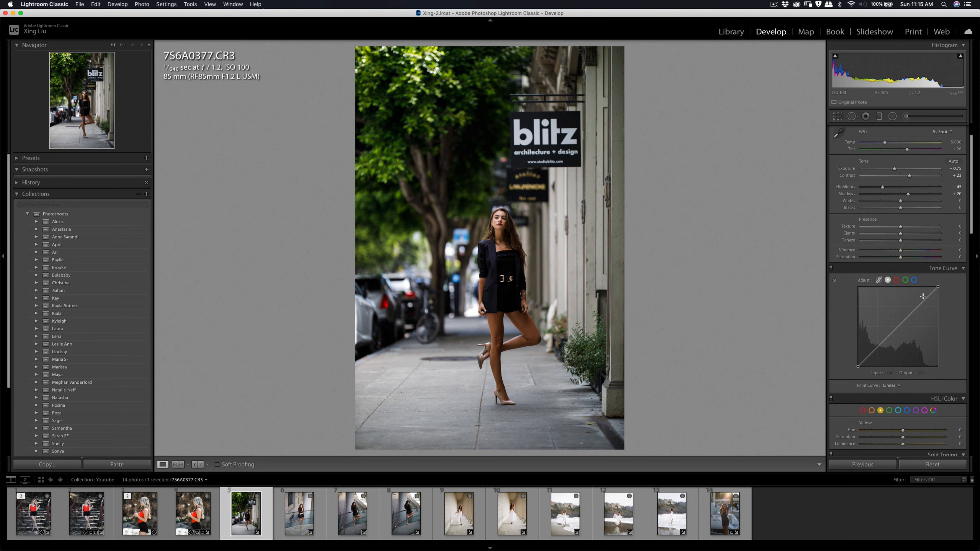
pyautogui.moveTo(901, 322); pyautogui.dragTo(886, 322)
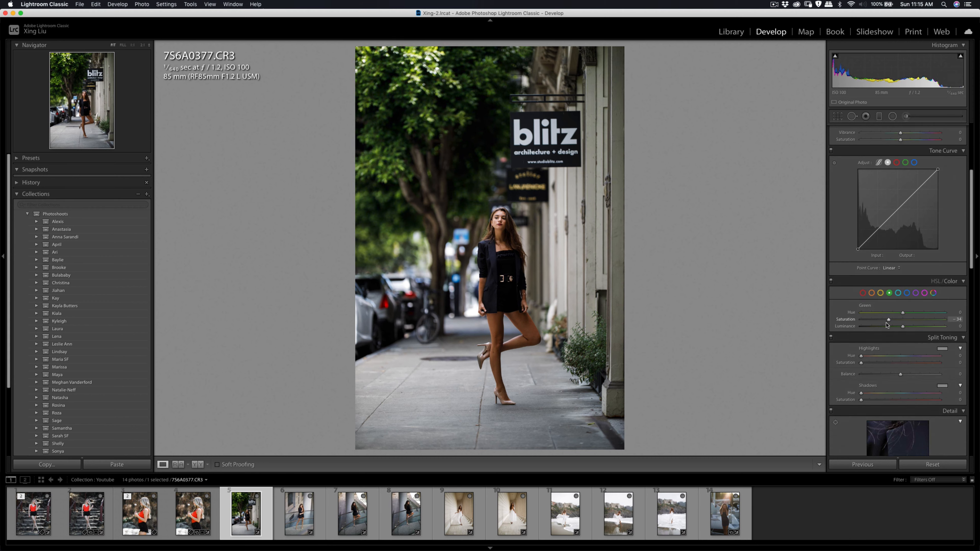
pyautogui.click(906, 293)
pyautogui.moveTo(897, 321); pyautogui.dragTo(895, 321)
# Brush a new raised Shadows adjustment over the woman's dark outfit at brush size 13.0
pyautogui.click(905, 115)
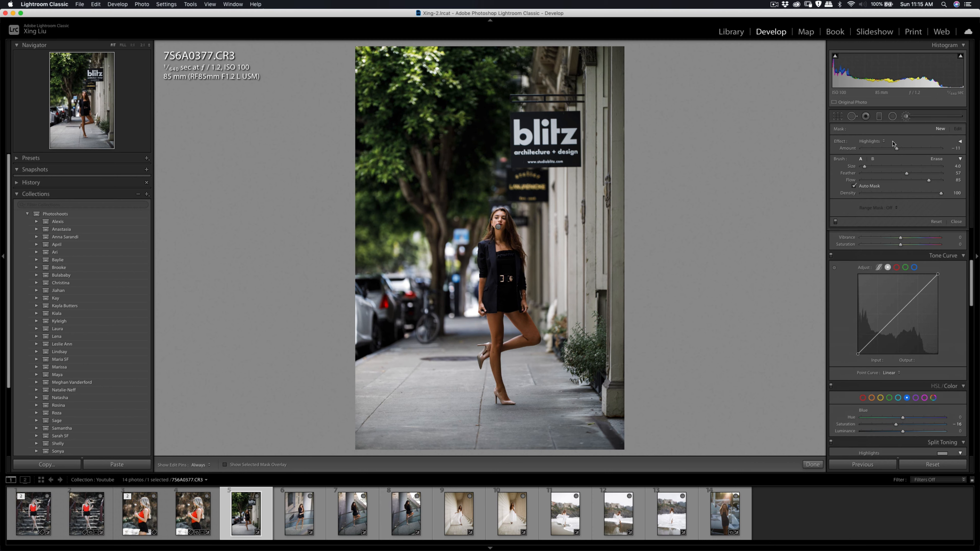
pyautogui.click(882, 141)
pyautogui.click(917, 157)
pyautogui.scroll(5, 508, 259)
pyautogui.moveTo(509, 260); pyautogui.dragTo(510, 321)
pyautogui.press('h')
pyautogui.click(940, 129)
pyautogui.press('h')
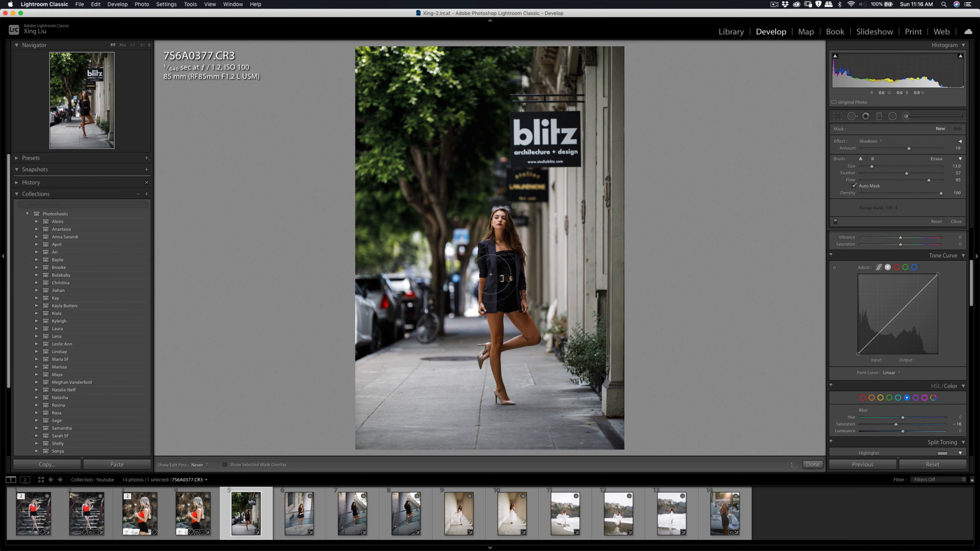
# Heal the blemish below the knee of the standing leg at brush size 17, sampling from nearby skin
pyautogui.press('q')
pyautogui.press('z')
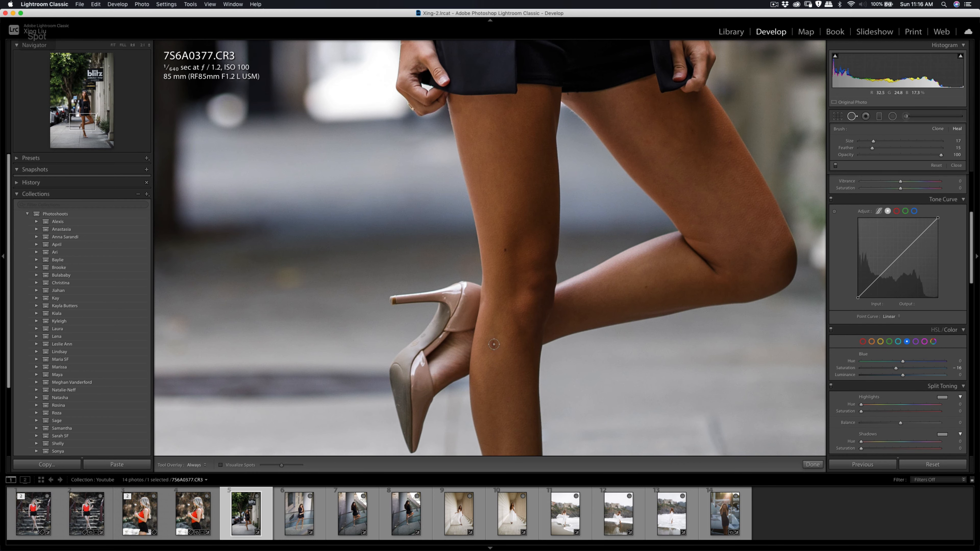
pyautogui.moveTo(493, 344); pyautogui.dragTo(494, 350)
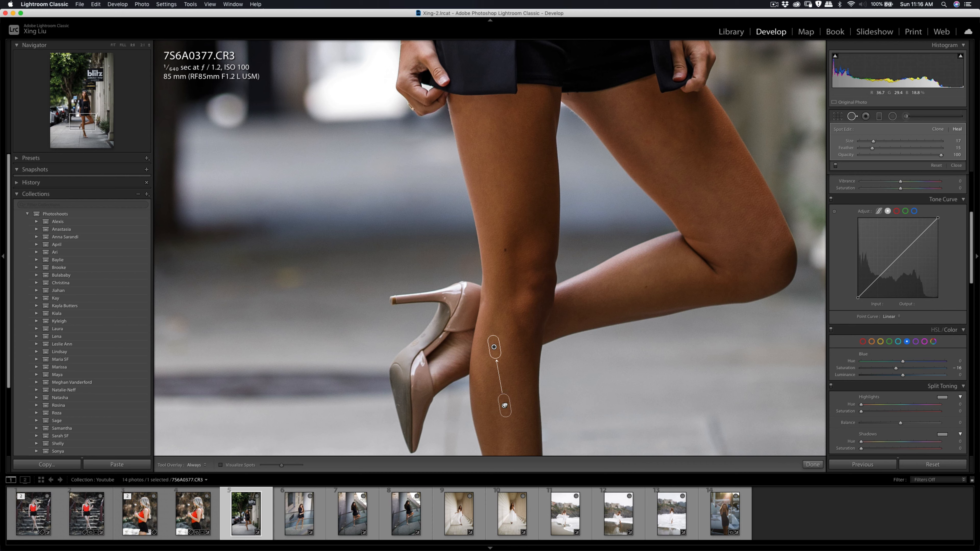
pyautogui.moveTo(504, 405); pyautogui.dragTo(487, 359)
pyautogui.press('k')
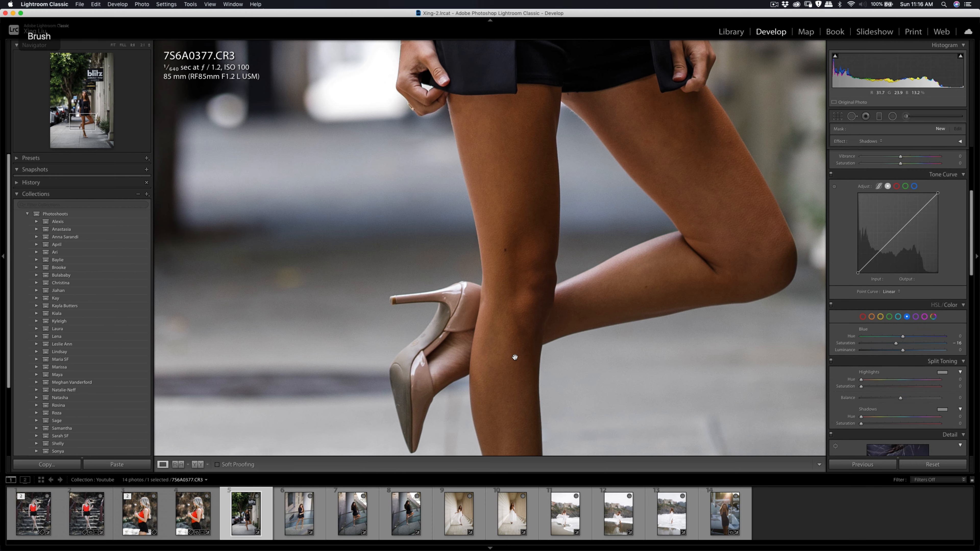
pyautogui.click(515, 358)
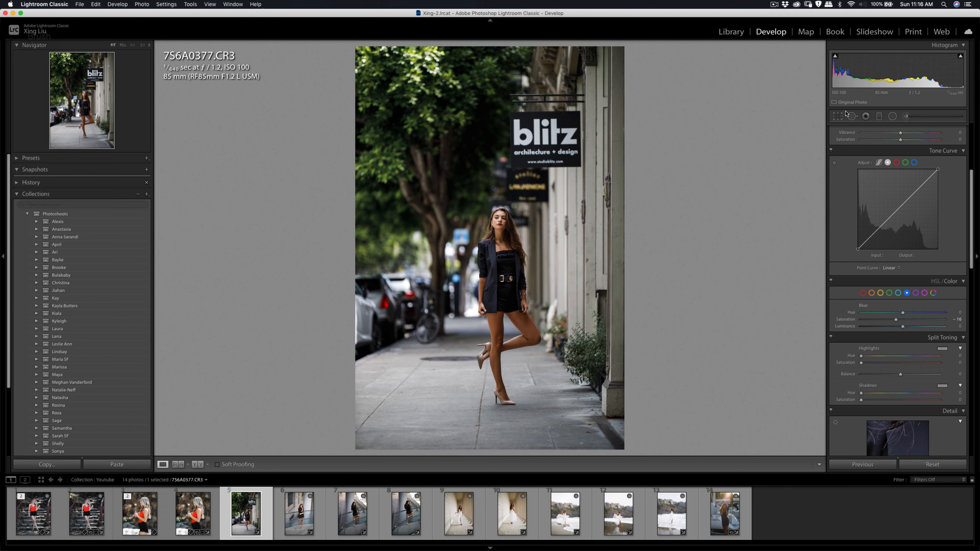
# Crop the photo to a 4 x 5 / 8 x 10 aspect tightly around the woman's full figure, below the blitz sign
pyautogui.click(837, 115)
pyautogui.click(939, 141)
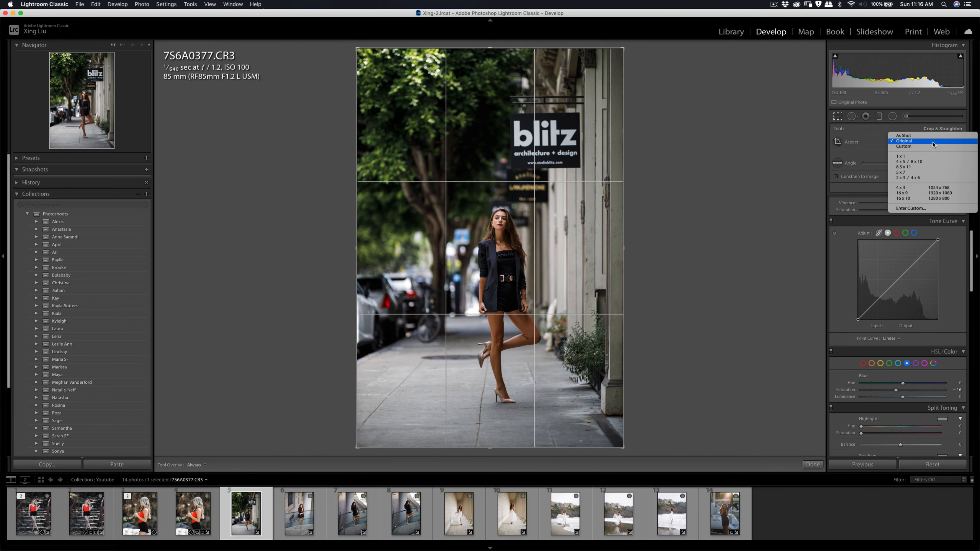
pyautogui.click(934, 164)
pyautogui.moveTo(533, 145)
pyautogui.mouseDown()
pyautogui.moveTo(583, 133)
pyautogui.moveTo(525, 115)
pyautogui.moveTo(515, 141)
pyautogui.mouseUp()
pyautogui.press('r')
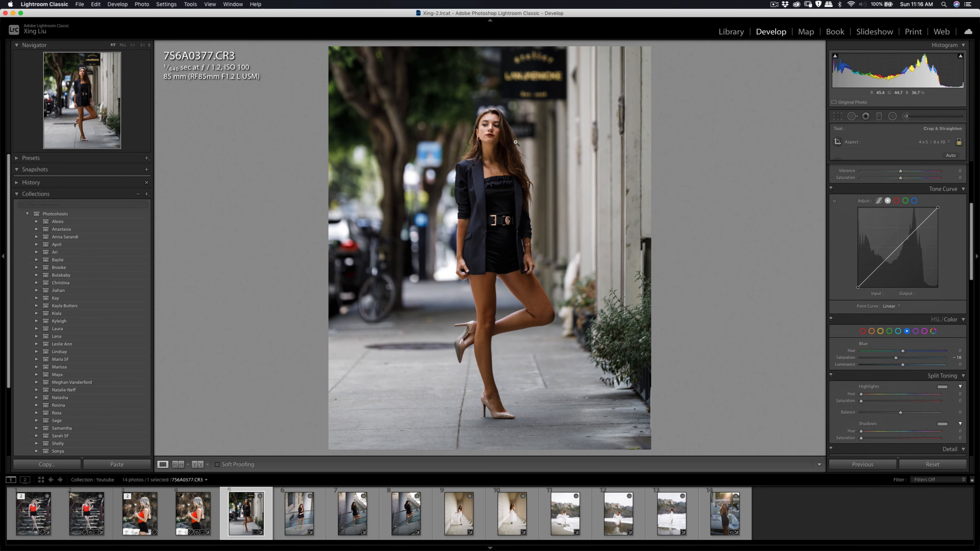
pyautogui.press('r')
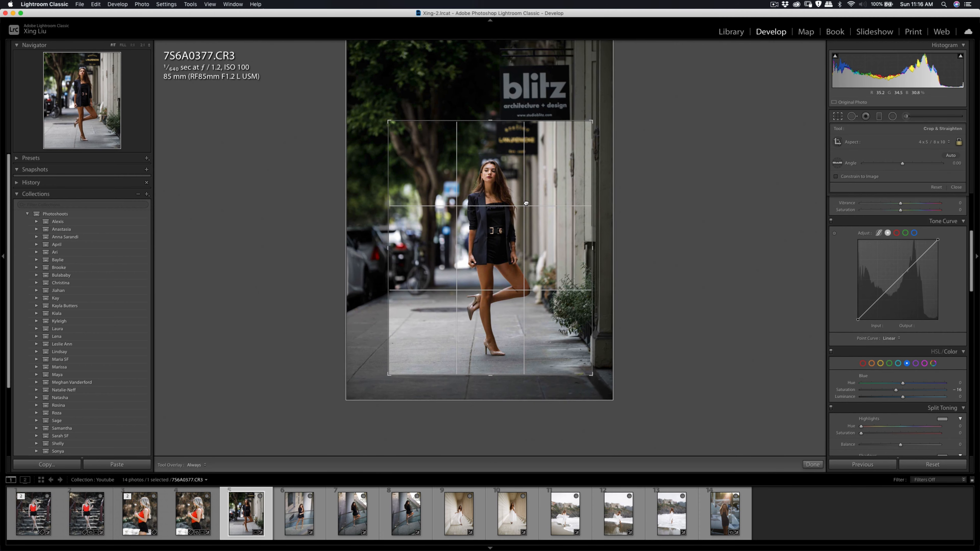
pyautogui.press('r')
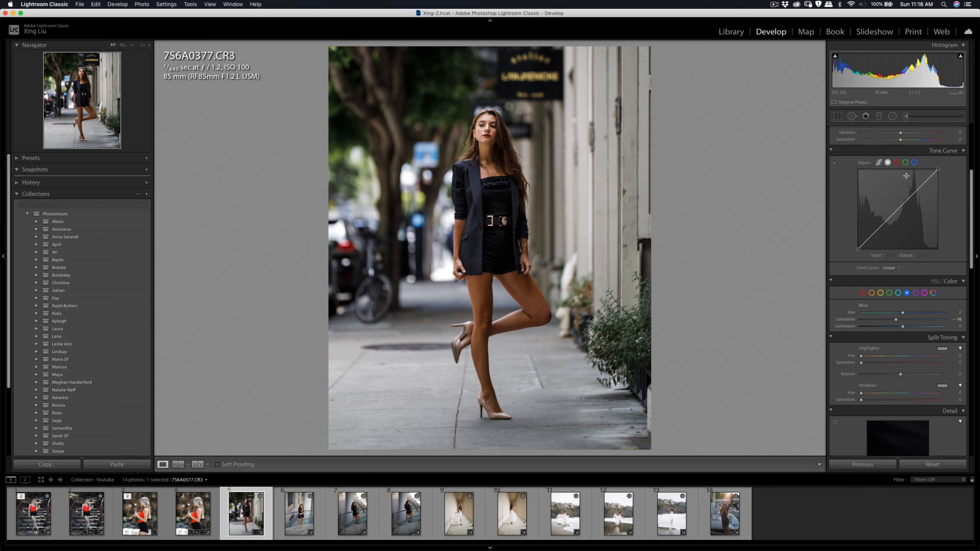
# Set the overall Shadows to +24 and shift the crop frame slightly toward the building wall
pyautogui.scroll(5, 910, 205)
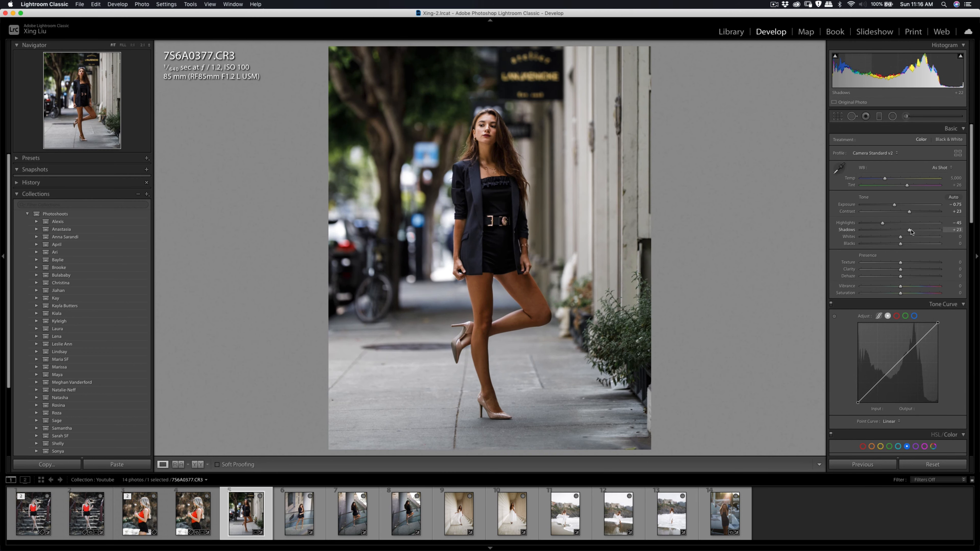
pyautogui.moveTo(911, 230)
pyautogui.mouseDown()
pyautogui.moveTo(924, 230)
pyautogui.moveTo(911, 233)
pyautogui.mouseUp()
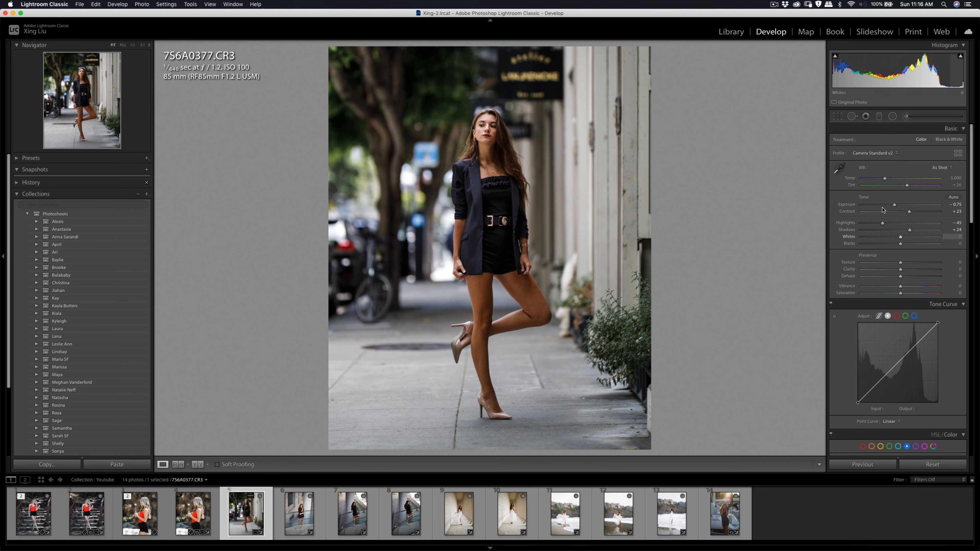
pyautogui.click(837, 116)
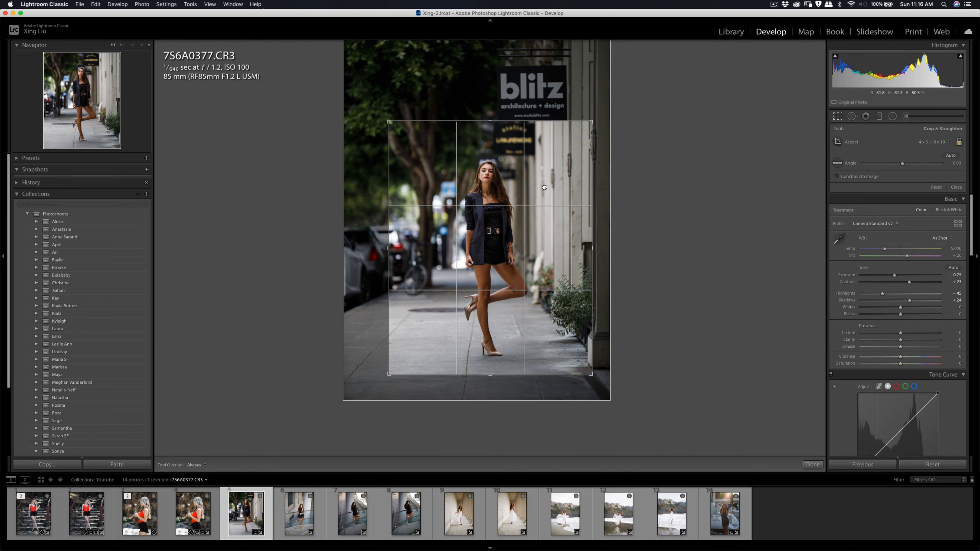
pyautogui.click(837, 116)
# Set the Yellow saturation to -23 in the color adjustments
pyautogui.scroll(-5, 915, 297)
pyautogui.click(880, 367)
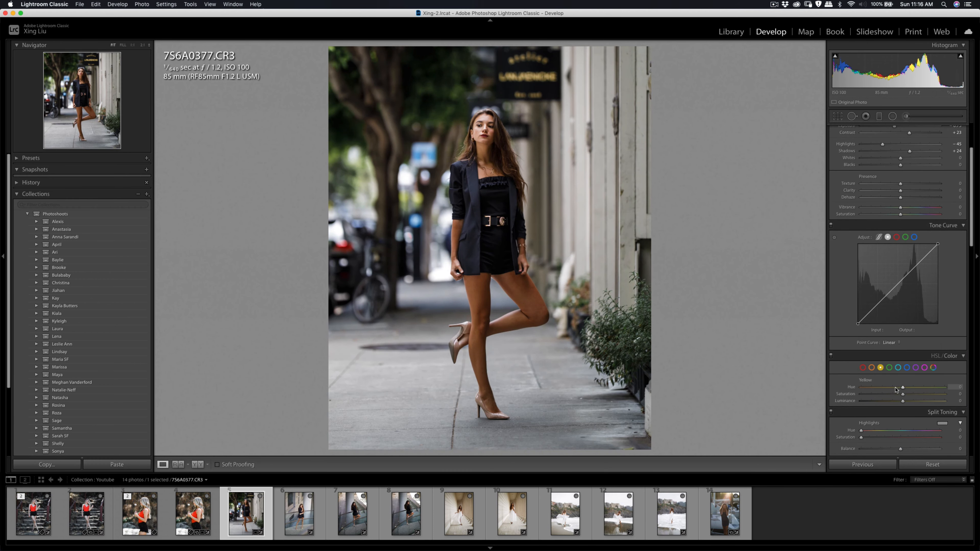
pyautogui.moveTo(903, 394); pyautogui.dragTo(885, 395)
# Open the cropped street portrait for editing in Portraiture 3
pyautogui.rightClick(458, 246)
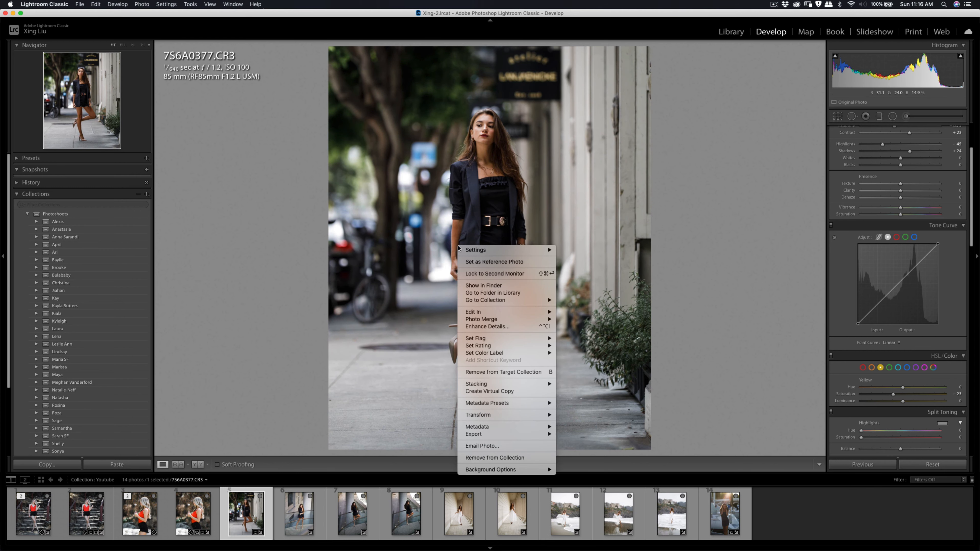
pyautogui.moveTo(486, 312)
pyautogui.click(582, 319)
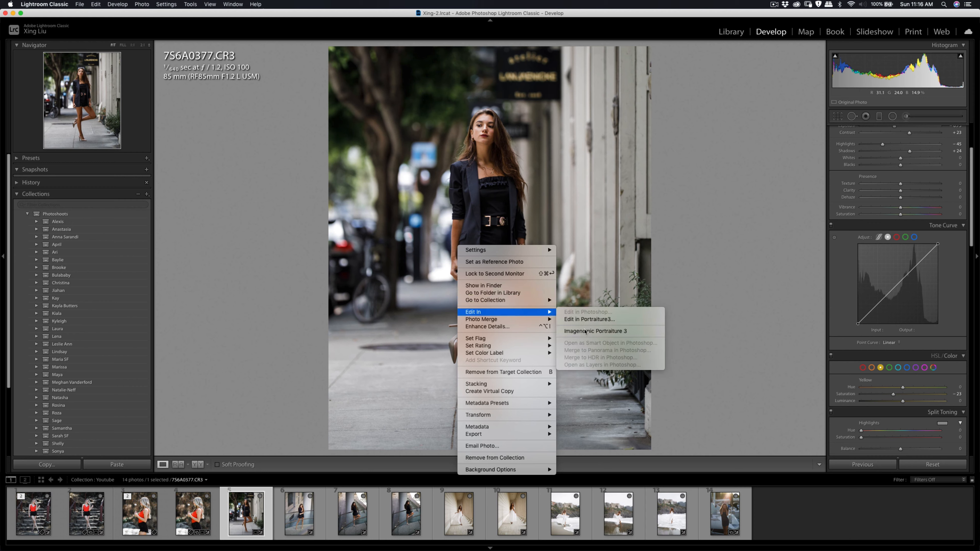
pyautogui.click(658, 255)
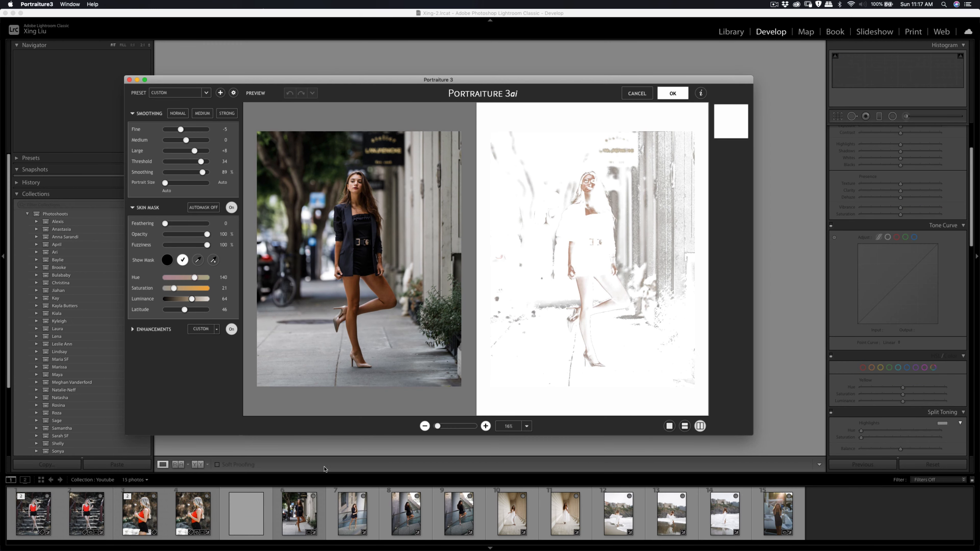
# Refine the Portraiture skin mask by sampling the woman's skin tones around her face, and apply the smoothing
pyautogui.click(198, 260)
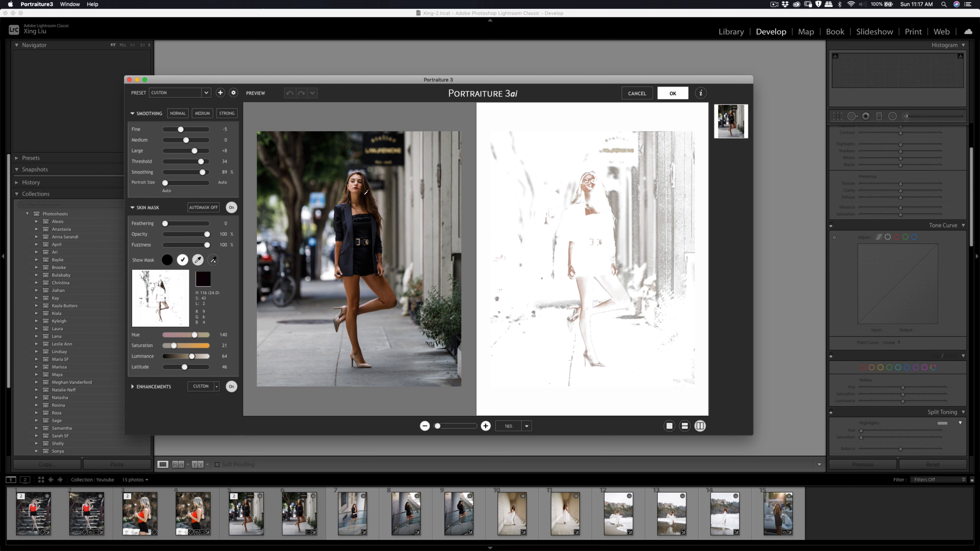
pyautogui.click(592, 174)
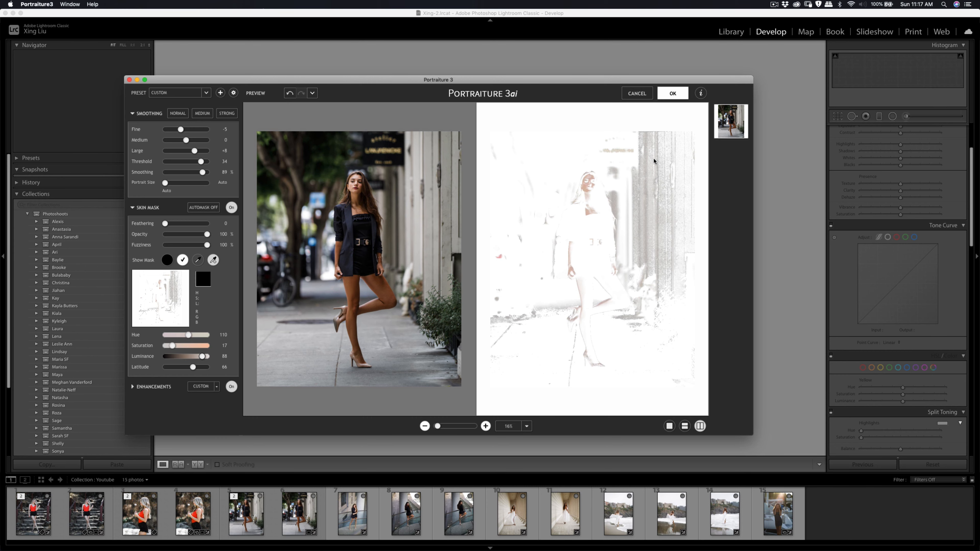
pyautogui.press('Return')
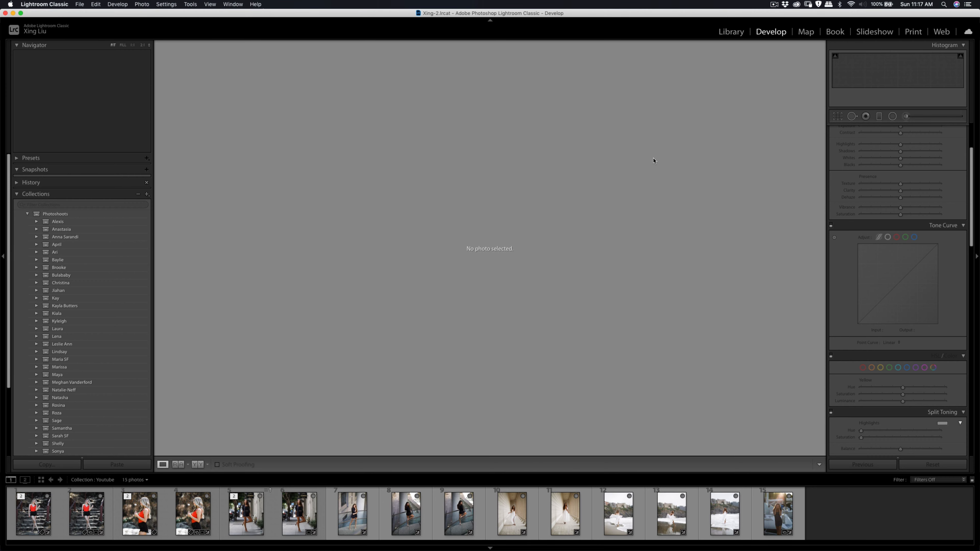
# Select 756A0377-Edit.tif and export it to the hard drive with the existing export settings
pyautogui.click(250, 512)
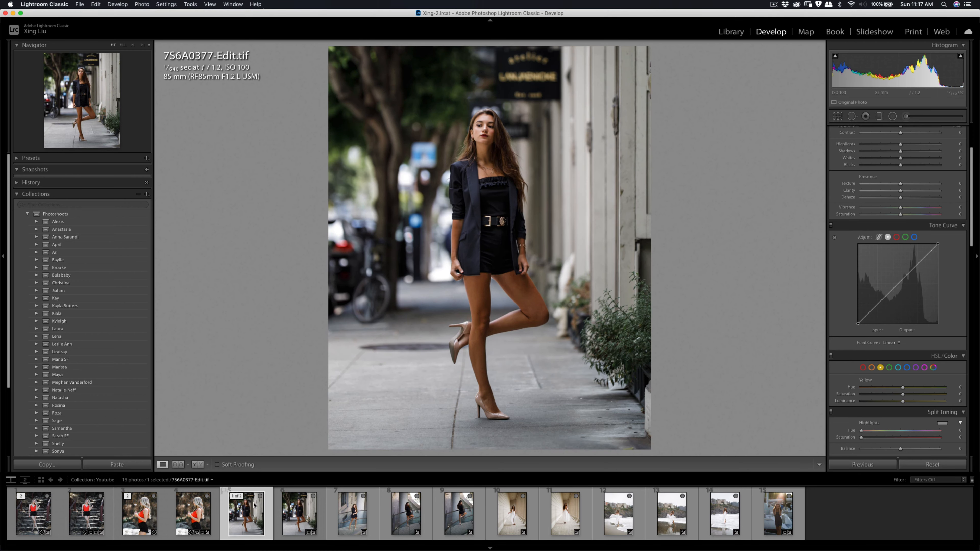
pyautogui.press('super+shift+e')
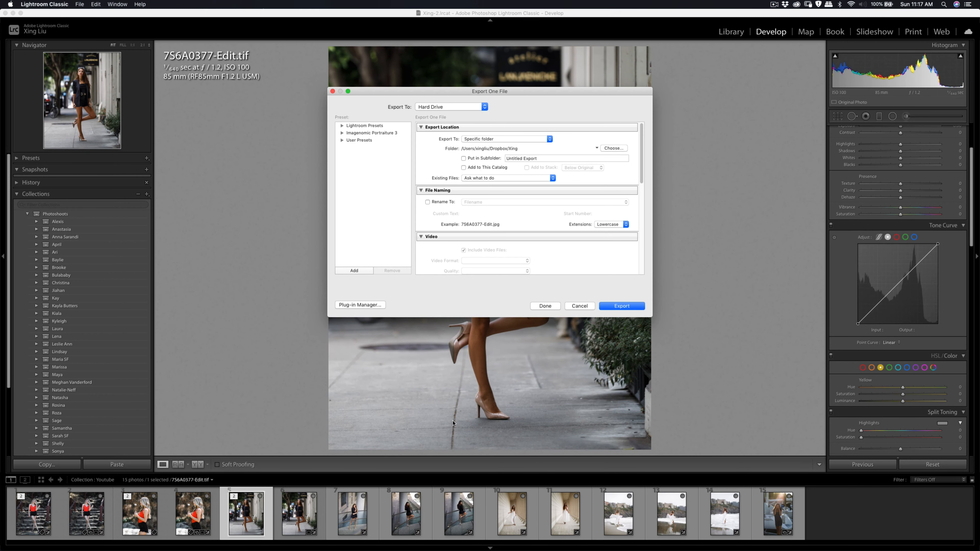
pyautogui.click(608, 306)
# Open 756A0445.CR3 and set its Exposure to -0.45 and Contrast to +20
pyautogui.click(378, 492)
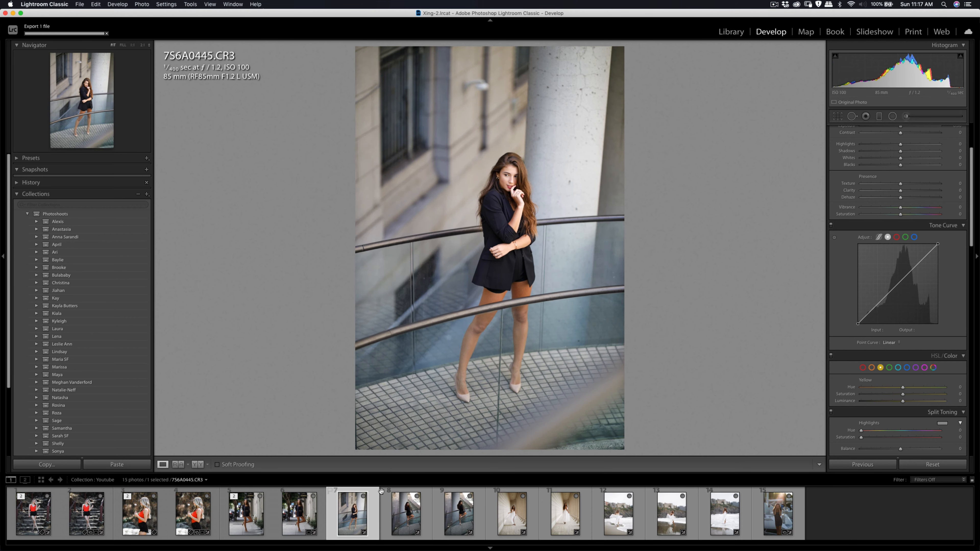
pyautogui.scroll(2, 895, 208)
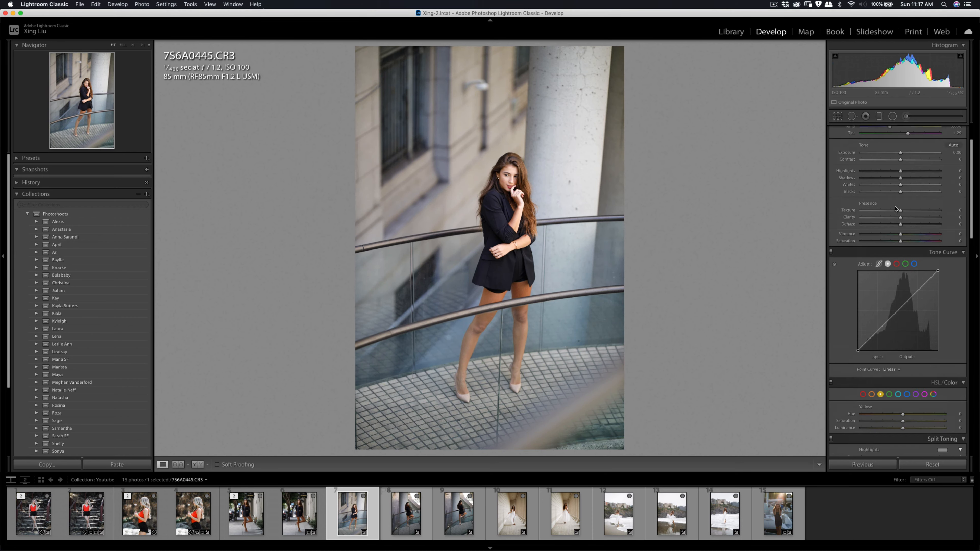
pyautogui.scroll(4, 895, 209)
pyautogui.moveTo(900, 206); pyautogui.dragTo(896, 205)
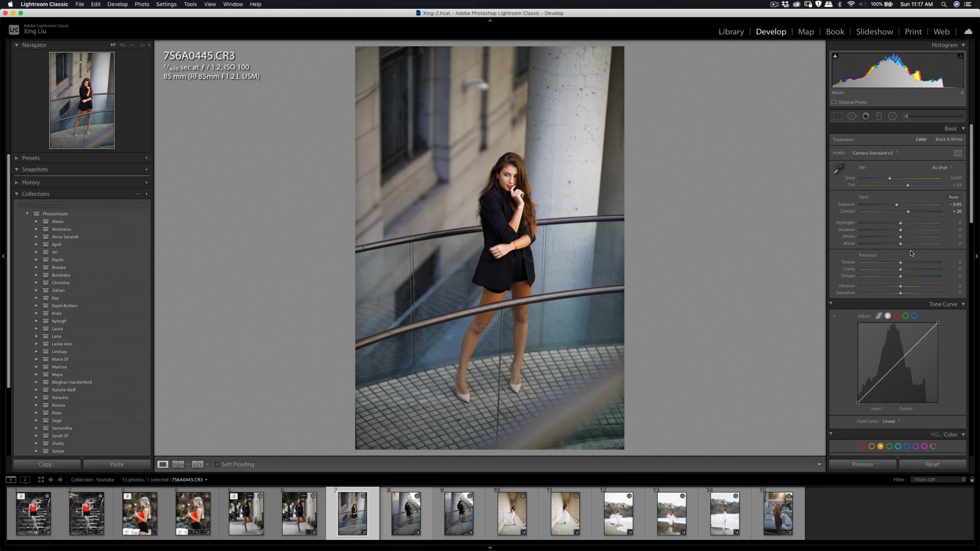
# Desaturate the blues strongly and set the Yellow saturation to -29 in the color adjustments
pyautogui.scroll(-20, 902, 247)
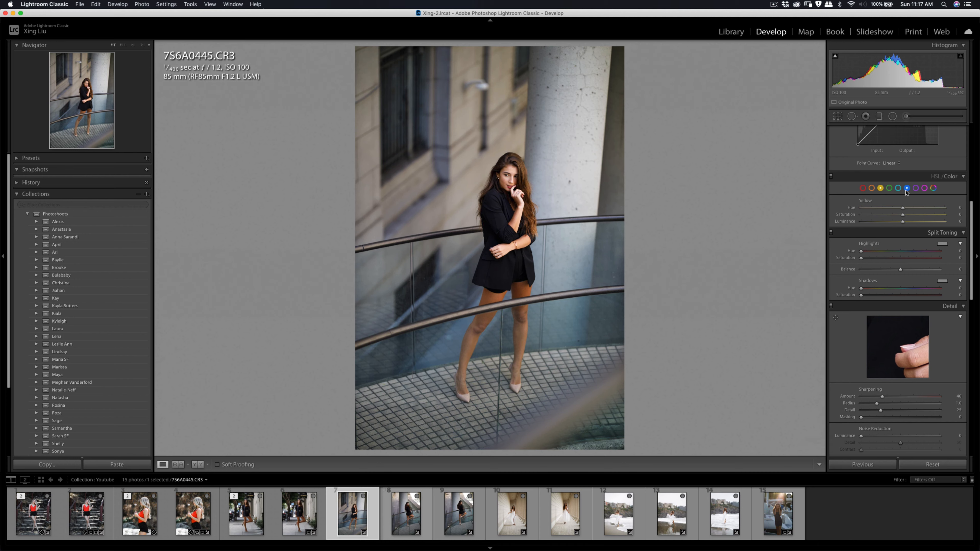
pyautogui.click(906, 188)
pyautogui.moveTo(903, 214); pyautogui.dragTo(878, 216)
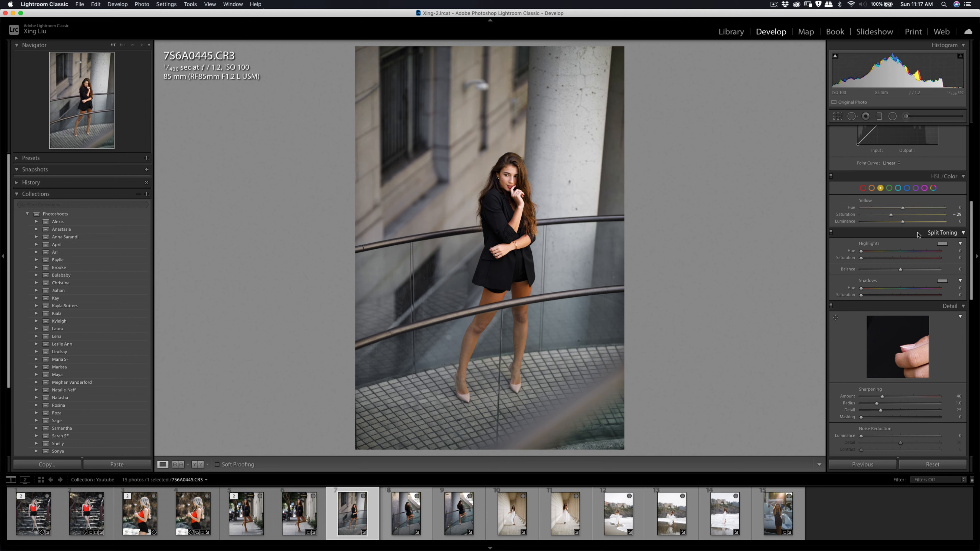
# Raise the overall Contrast to +28 and set Highlights to -47
pyautogui.scroll(5, 914, 190)
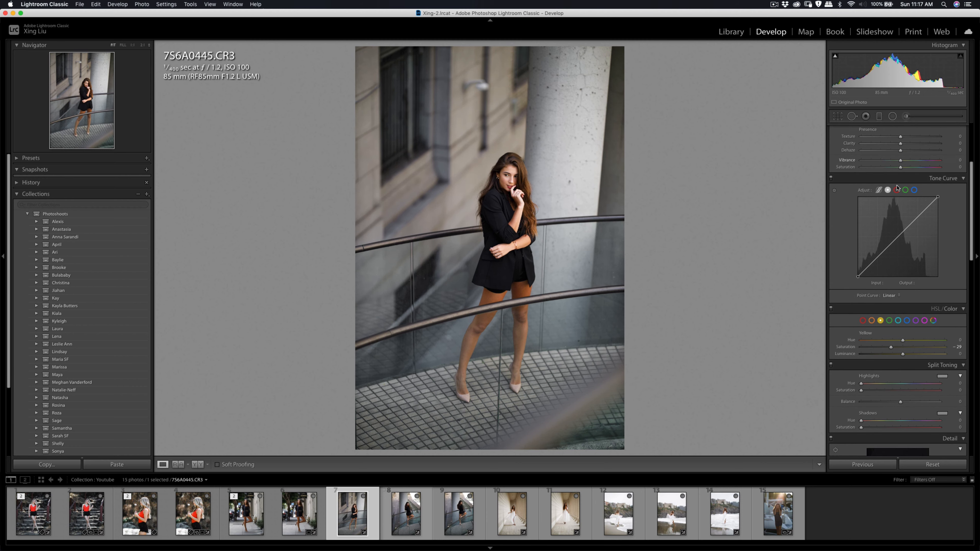
pyautogui.scroll(3, 913, 179)
pyautogui.moveTo(909, 169); pyautogui.dragTo(883, 178)
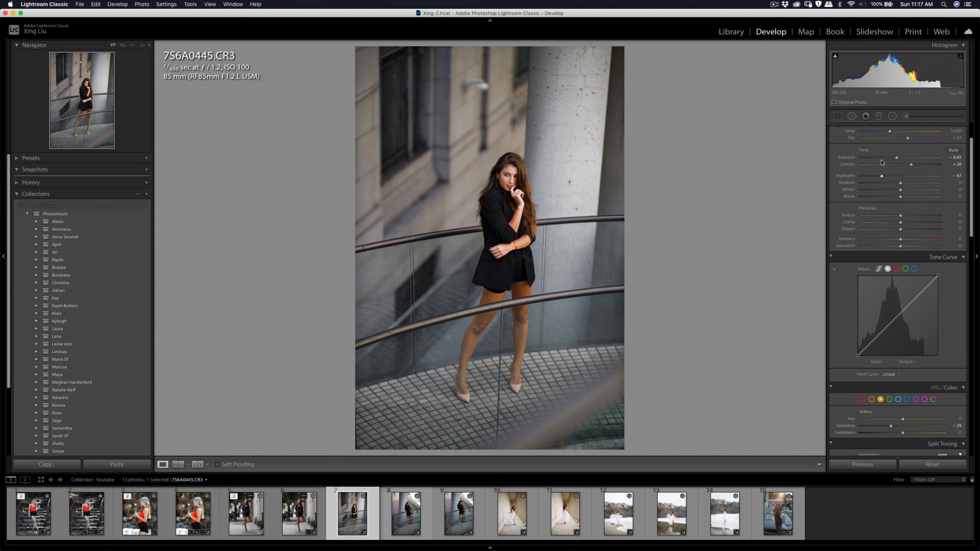
# Straighten the photo by -1.11 and crop it to a 4 x 5 / 8 x 10 aspect closer around the woman's full figure
pyautogui.click(836, 117)
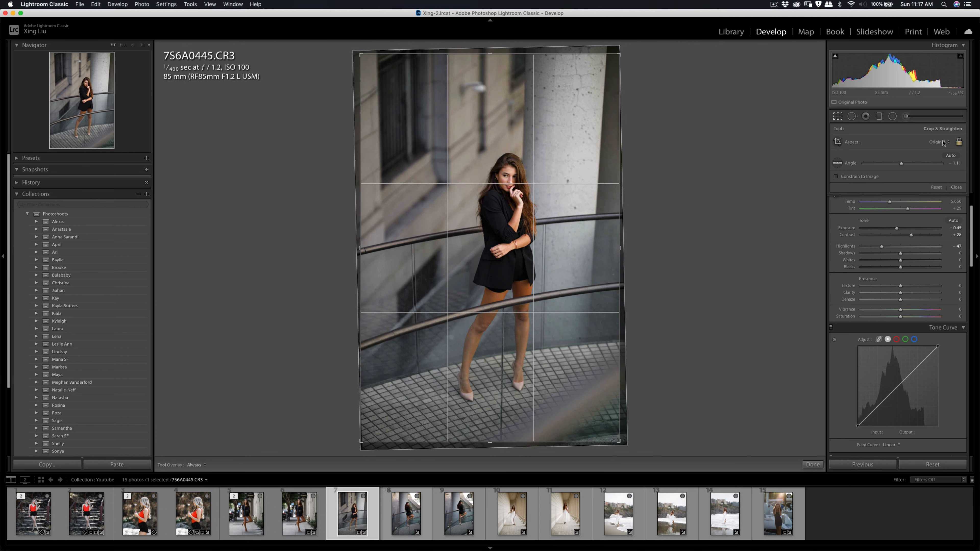
pyautogui.click(933, 143)
pyautogui.click(909, 161)
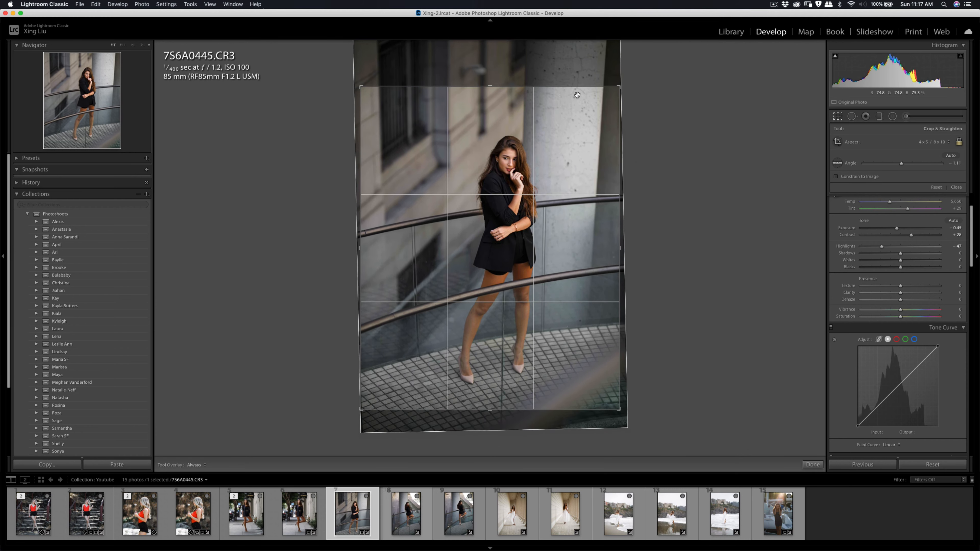
pyautogui.moveTo(623, 87); pyautogui.dragTo(569, 135)
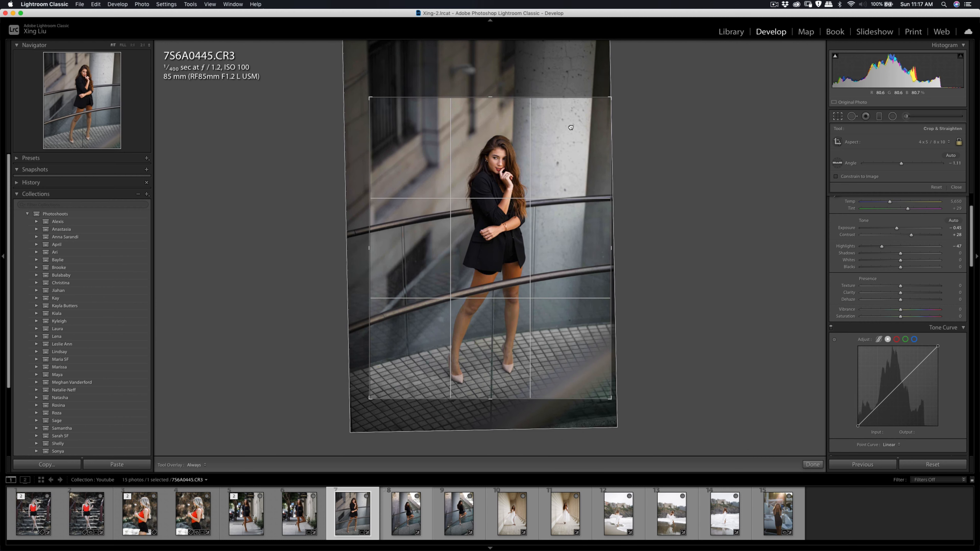
pyautogui.moveTo(529, 98); pyautogui.dragTo(529, 126)
pyautogui.press('Return')
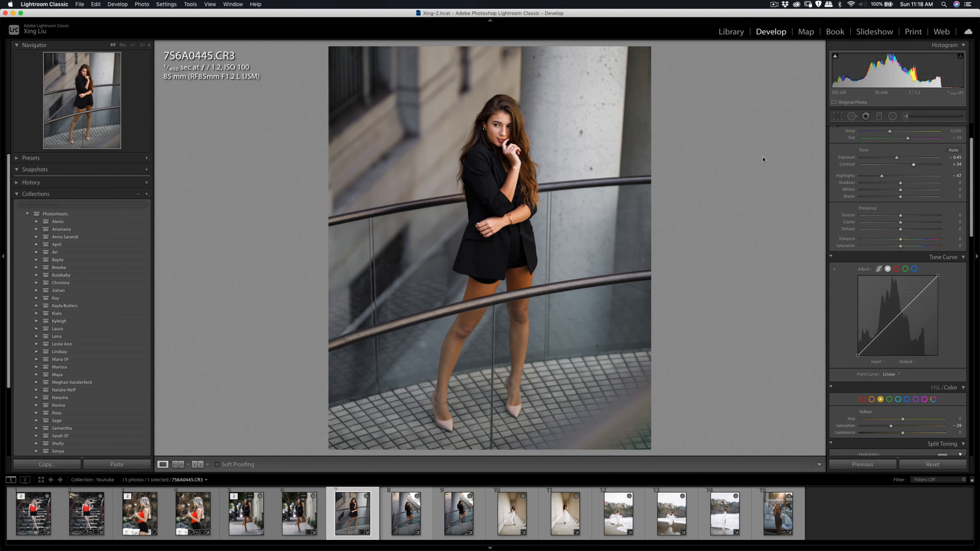
# Heal the small blemishes on the woman's cheek and face with the Spot Removal tool at close zoom
pyautogui.click(539, 138)
pyautogui.press('q')
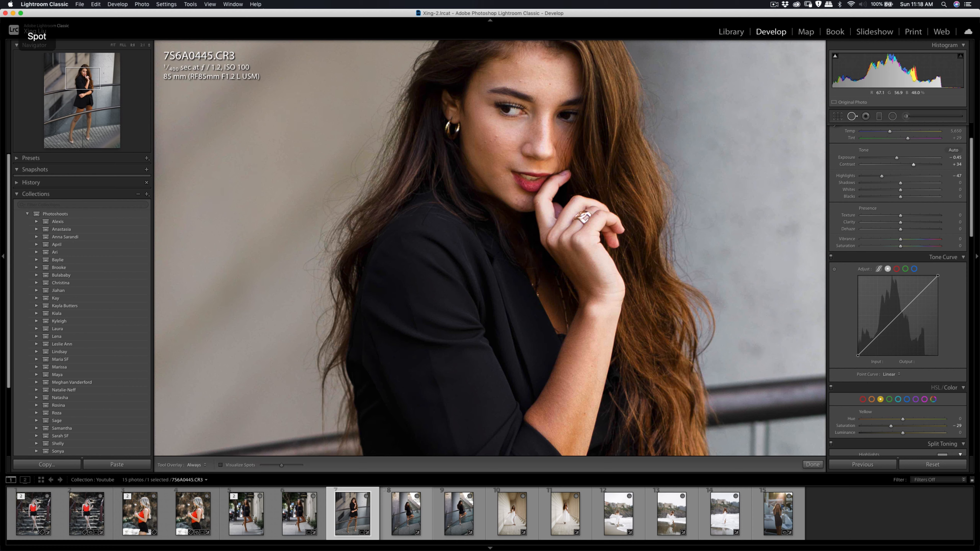
pyautogui.click(496, 136)
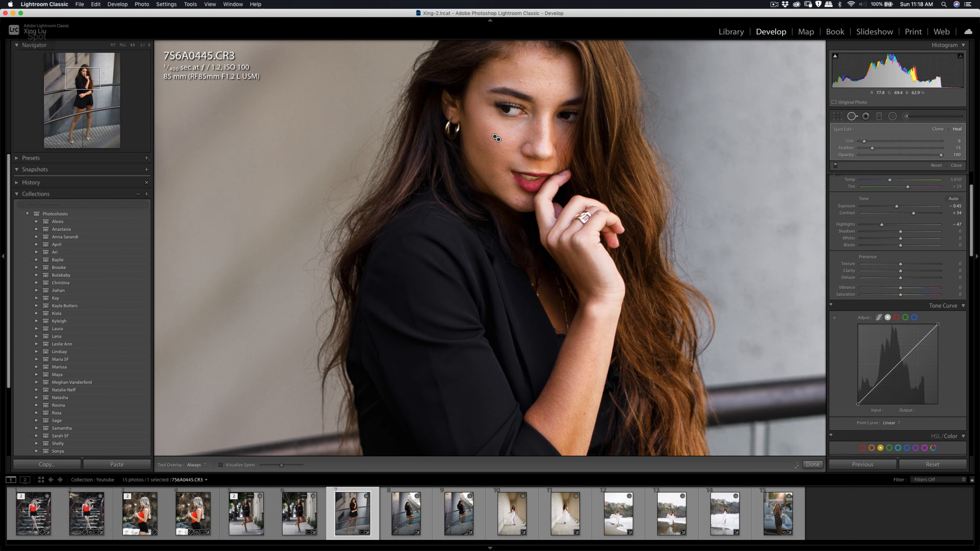
pyautogui.press('q')
pyautogui.press('q')
pyautogui.press('q')
pyautogui.press('q')
pyautogui.press('q')
pyautogui.press('q')
pyautogui.moveTo(480, 148); pyautogui.dragTo(483, 152)
pyautogui.press('q')
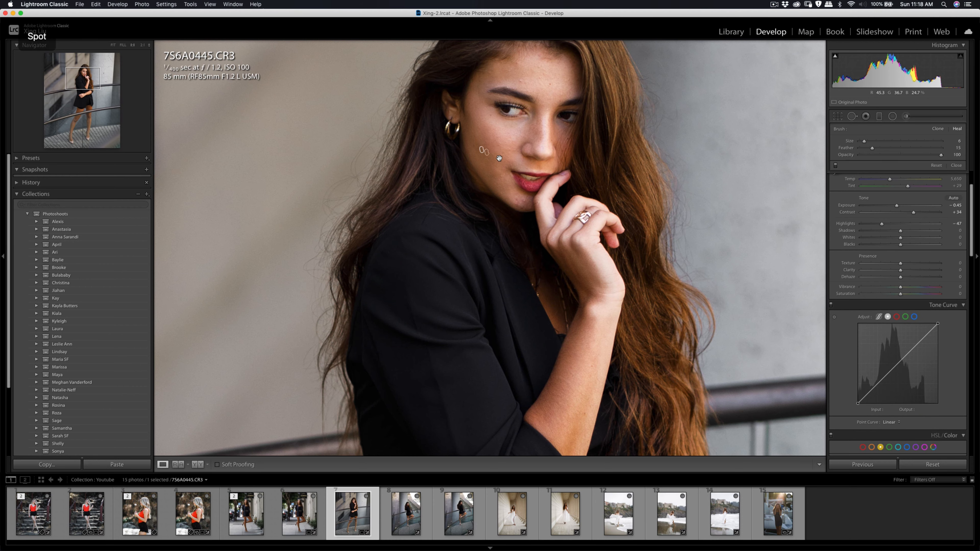
pyautogui.press('q')
pyautogui.press('q')
pyautogui.press('q')
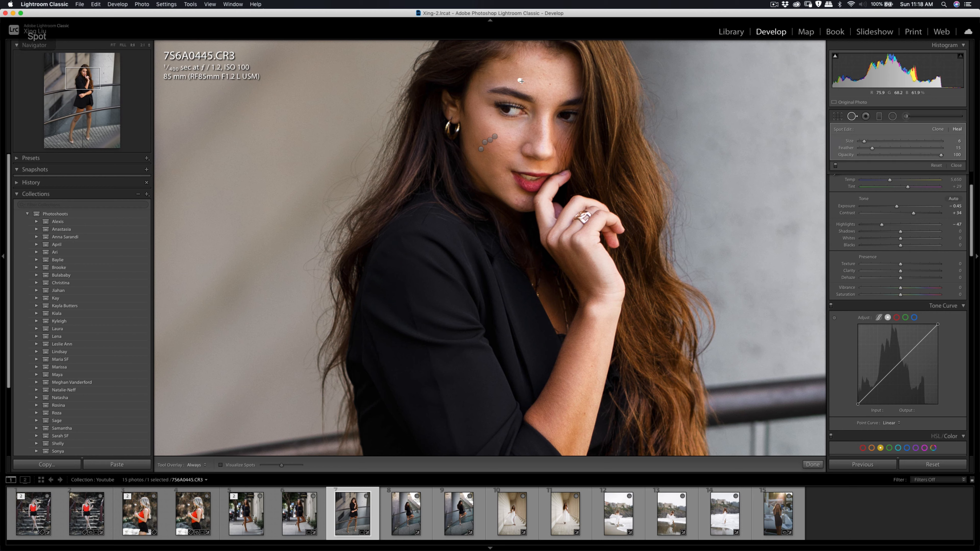
pyautogui.press('q')
# Paint the Soften Skin (Lite) brush effect over the woman's chin with a small brush, and return to the full photo
pyautogui.press('k')
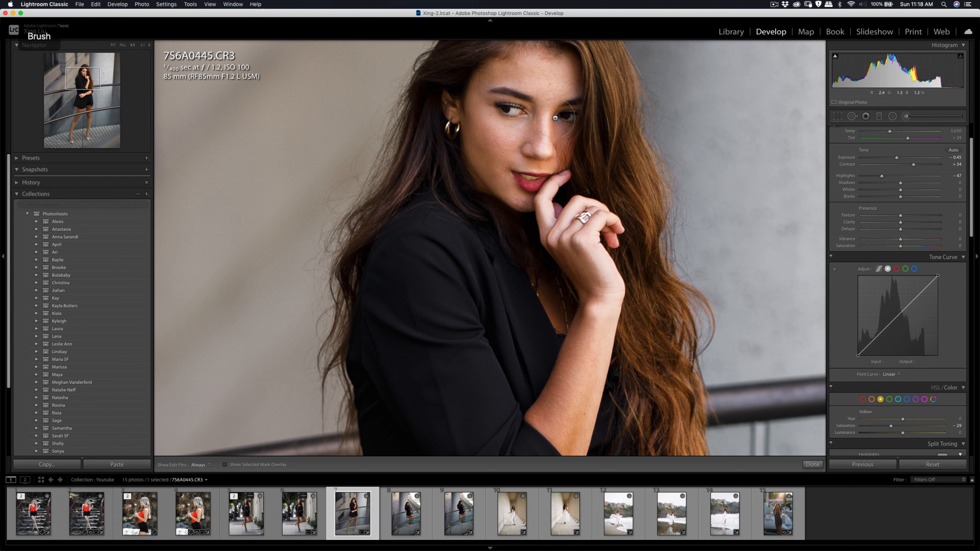
pyautogui.scroll(-3, 526, 144)
pyautogui.click(869, 143)
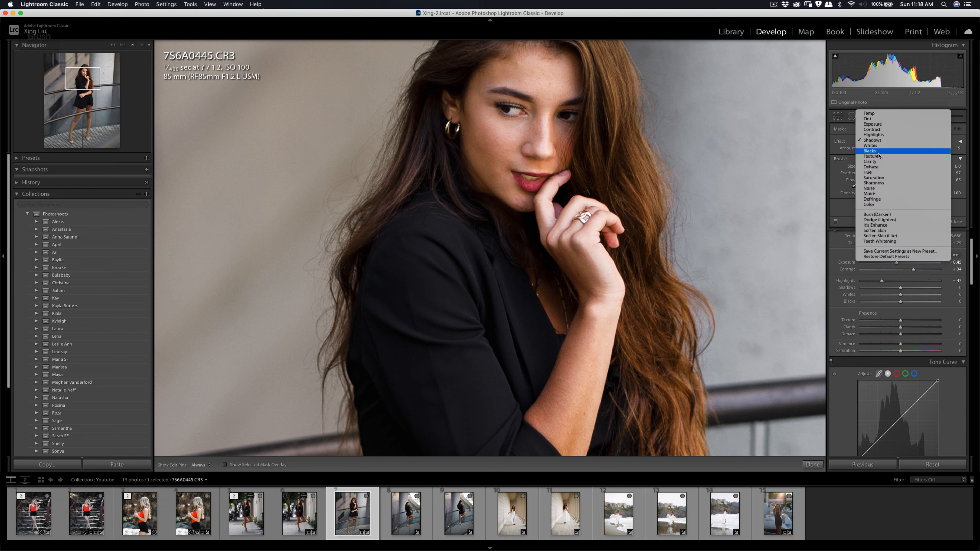
pyautogui.click(880, 238)
pyautogui.scroll(-1, 502, 139)
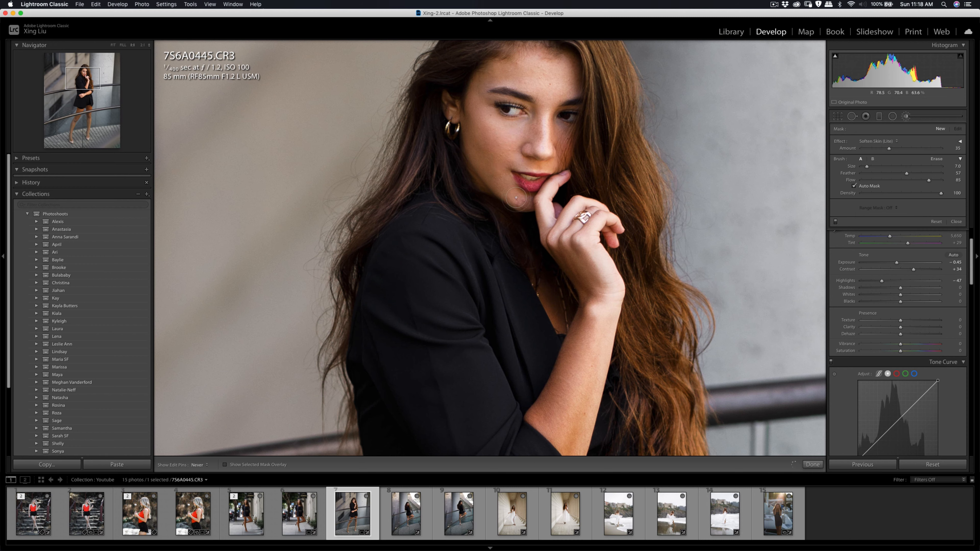
pyautogui.moveTo(521, 203); pyautogui.dragTo(521, 200)
pyautogui.scroll(-4, 522, 200)
pyautogui.press('h')
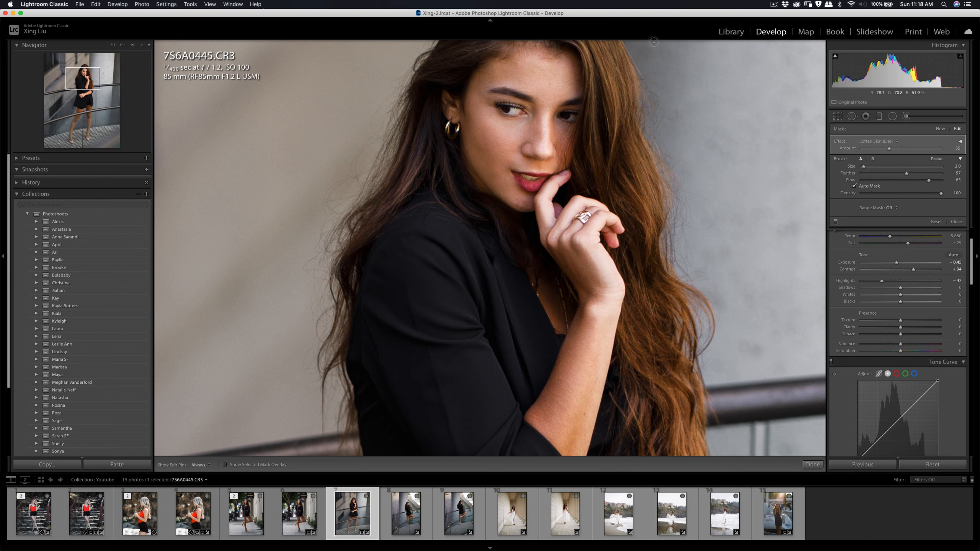
pyautogui.press('q')
pyautogui.press('q')
pyautogui.click(552, 139)
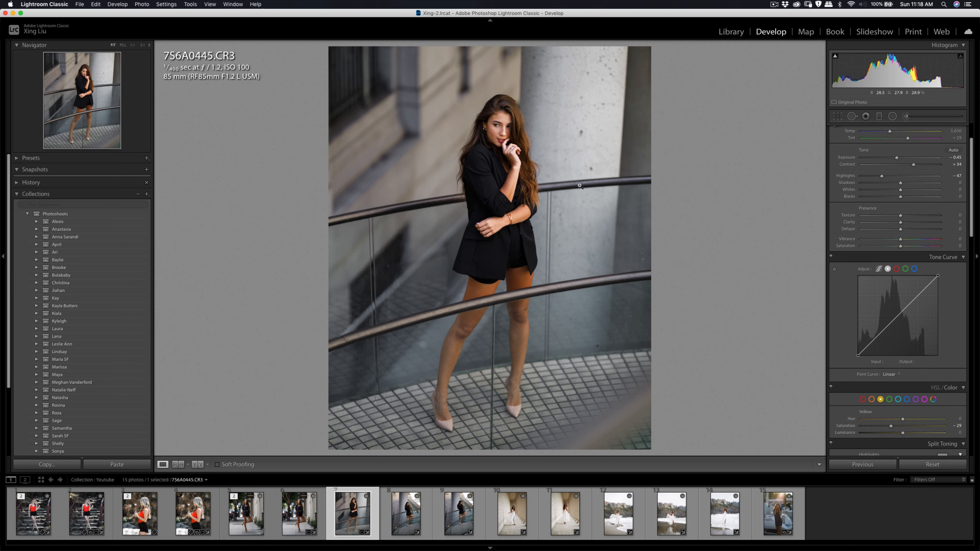
# Copy the railing portrait's develop settings and open the photo for editing in Imagenomic Portraiture 3
pyautogui.press('super+shift+c')
pyautogui.click(612, 272)
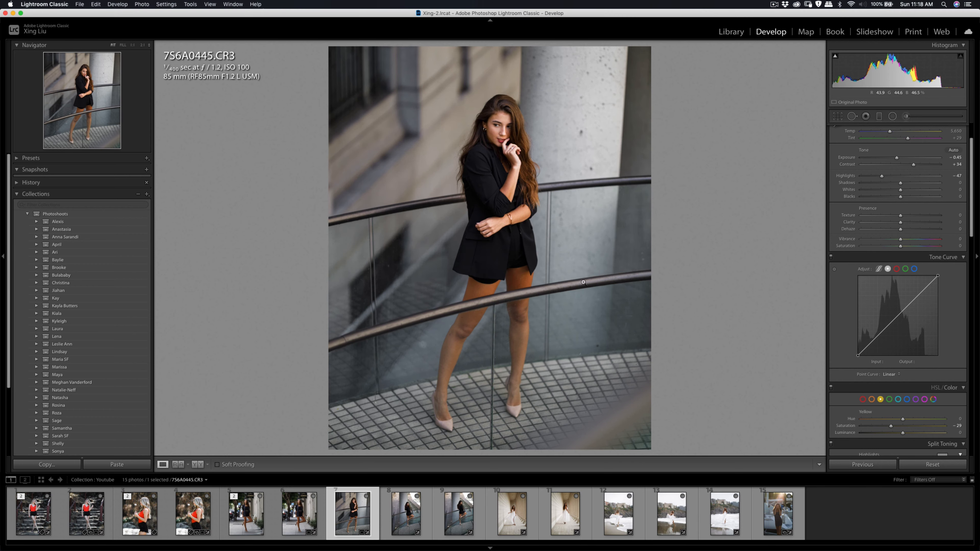
pyautogui.rightClick(521, 206)
pyautogui.moveTo(581, 275)
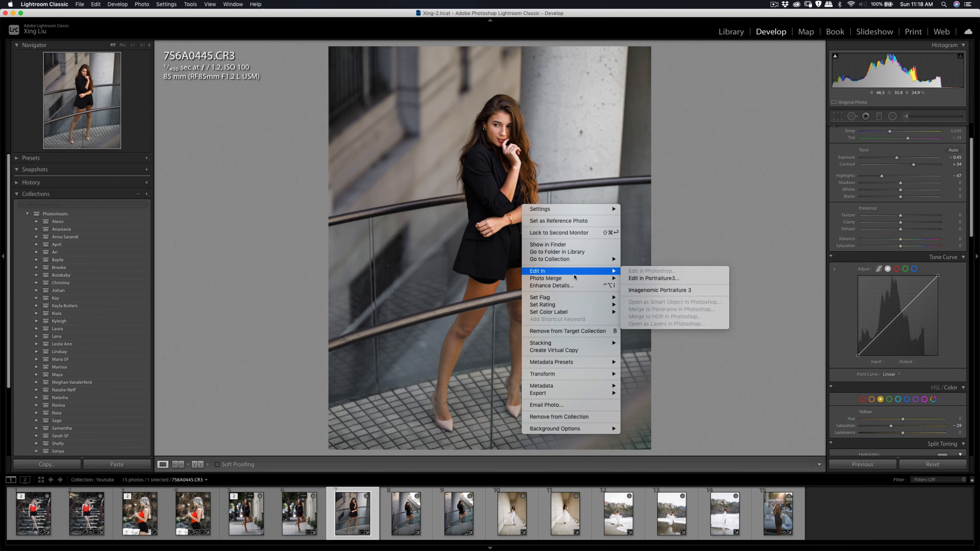
pyautogui.click(650, 290)
pyautogui.click(663, 255)
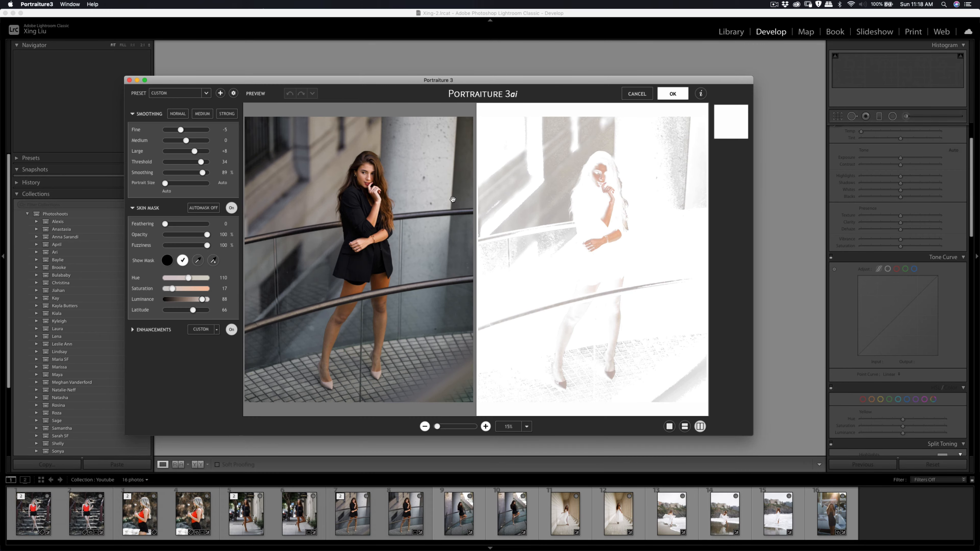
# Sample the face and leg skin tones so the Portraiture mask covers the woman's skin, and apply the smoothing
pyautogui.click(198, 259)
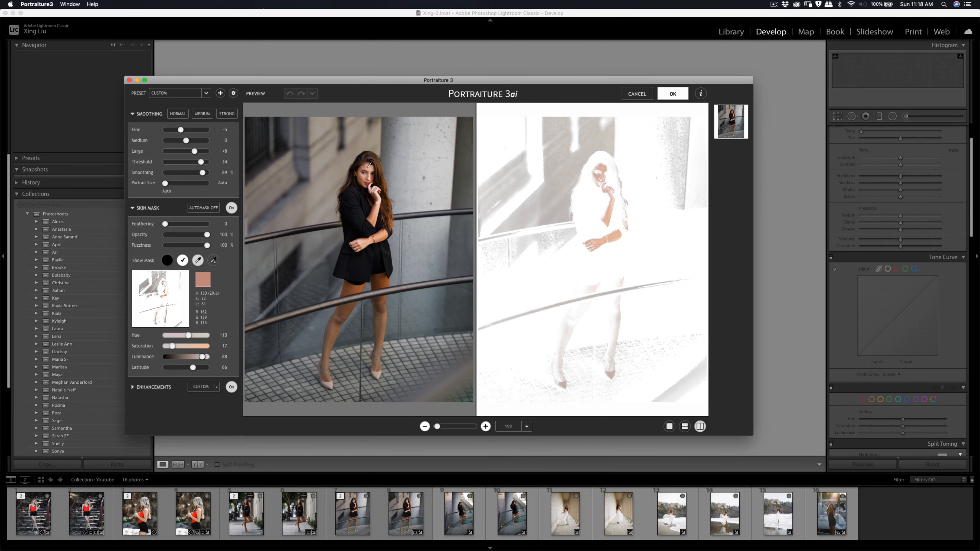
pyautogui.click(368, 167)
pyautogui.click(570, 329)
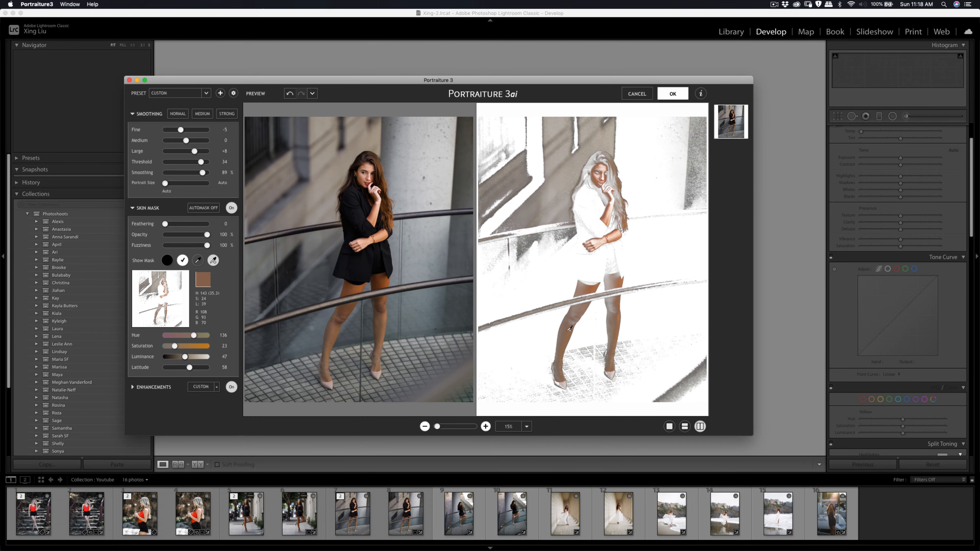
pyautogui.click(574, 319)
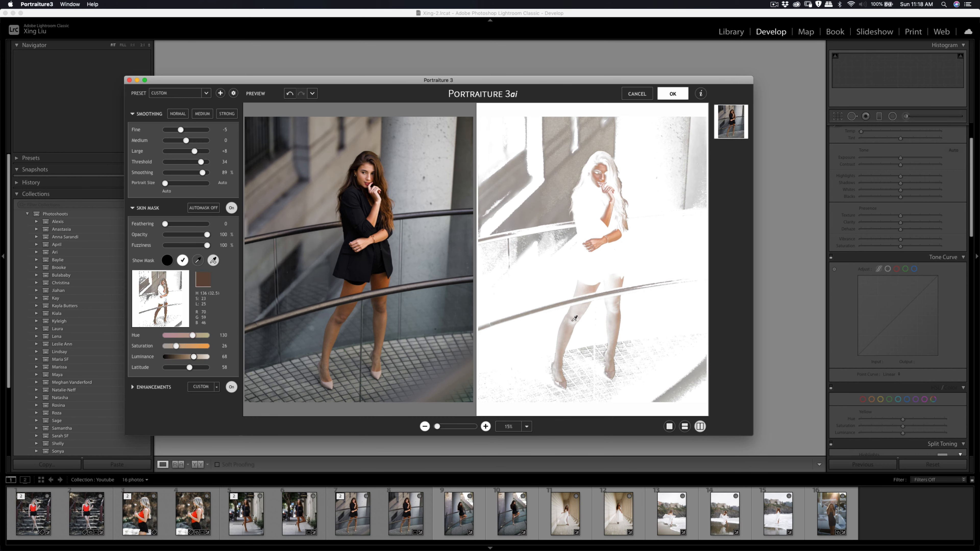
pyautogui.click(574, 319)
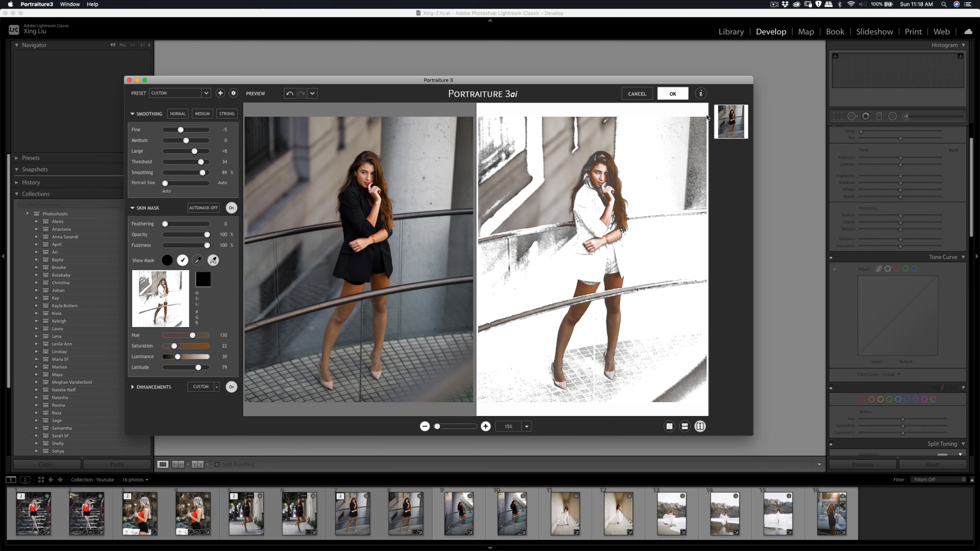
pyautogui.press('Return')
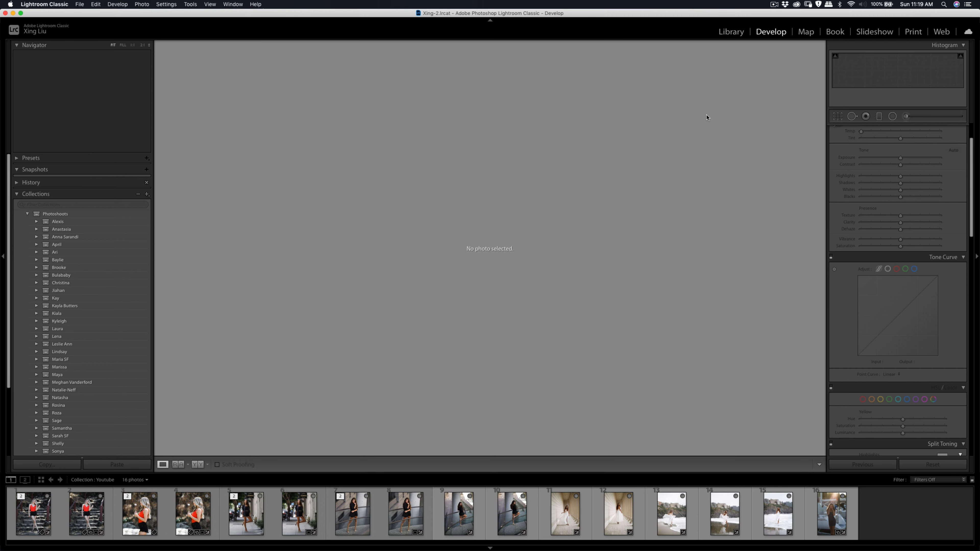
# Export 756A0445-Edit.tif with the existing export settings and open 756A0496.CR3
pyautogui.click(377, 495)
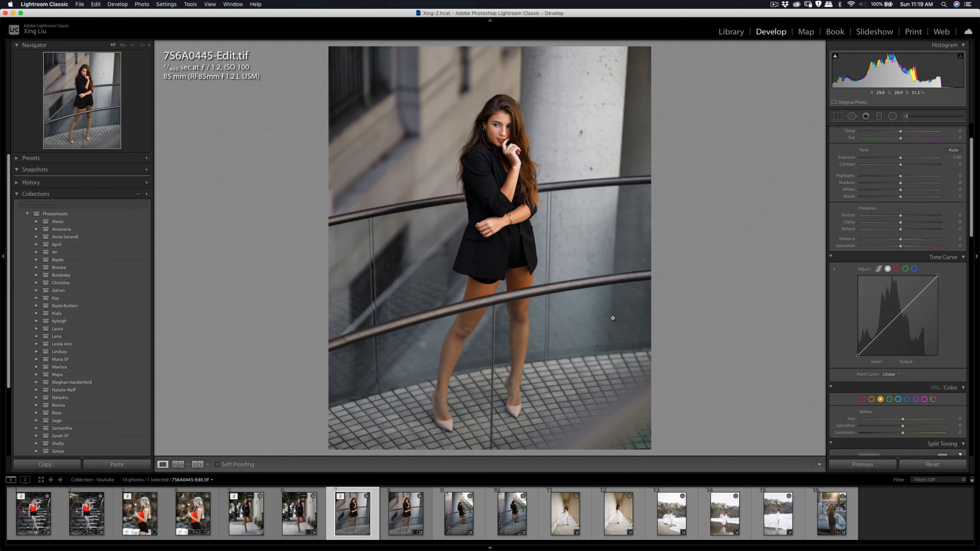
pyautogui.press('super+shift+e')
pyautogui.click(622, 305)
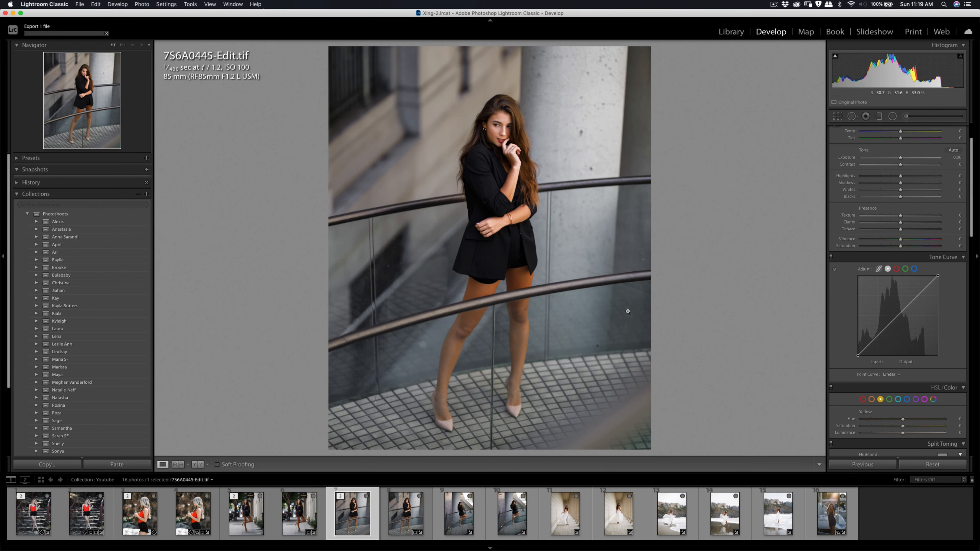
pyautogui.click(455, 513)
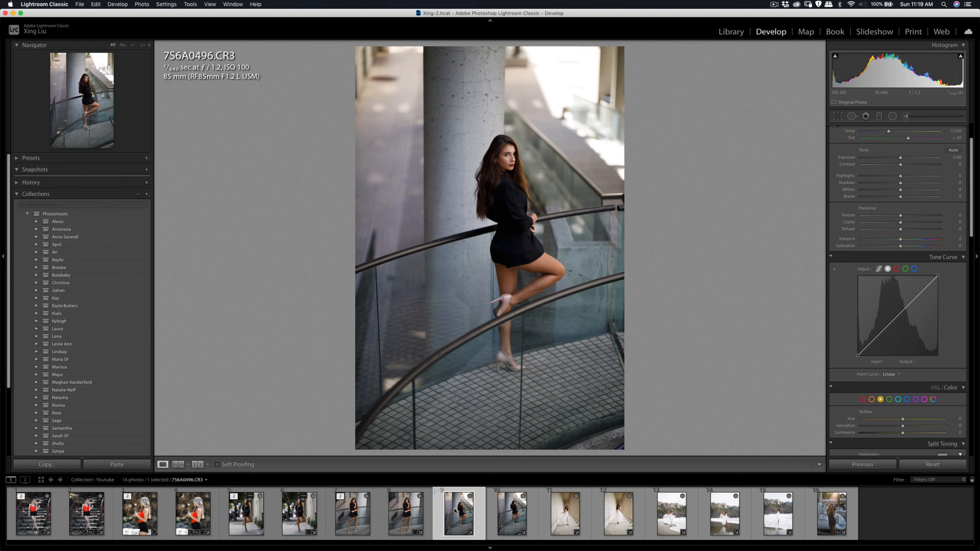
# Paste the copied develop settings onto 756A0496.CR3 and the photo after it, and set the exposure of 756A0496.CR3 to 0.00
pyautogui.press('Left')
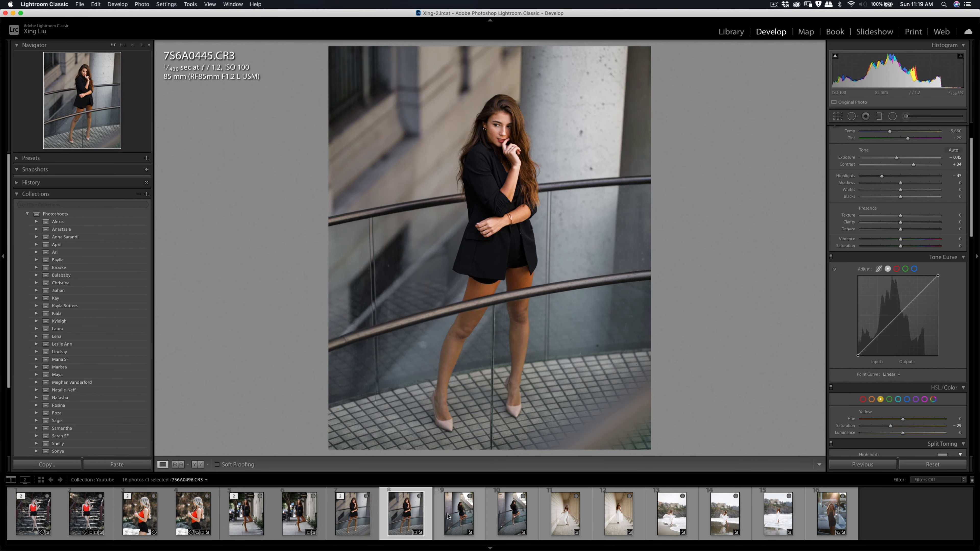
pyautogui.click(447, 516)
pyautogui.keyDown('super'); pyautogui.click(503, 517); pyautogui.keyUp('super')
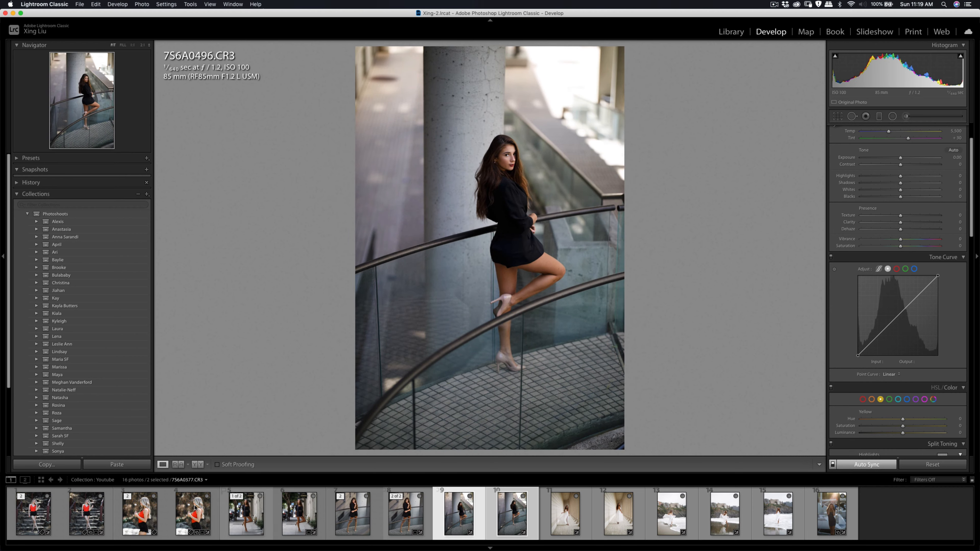
pyautogui.click(115, 466)
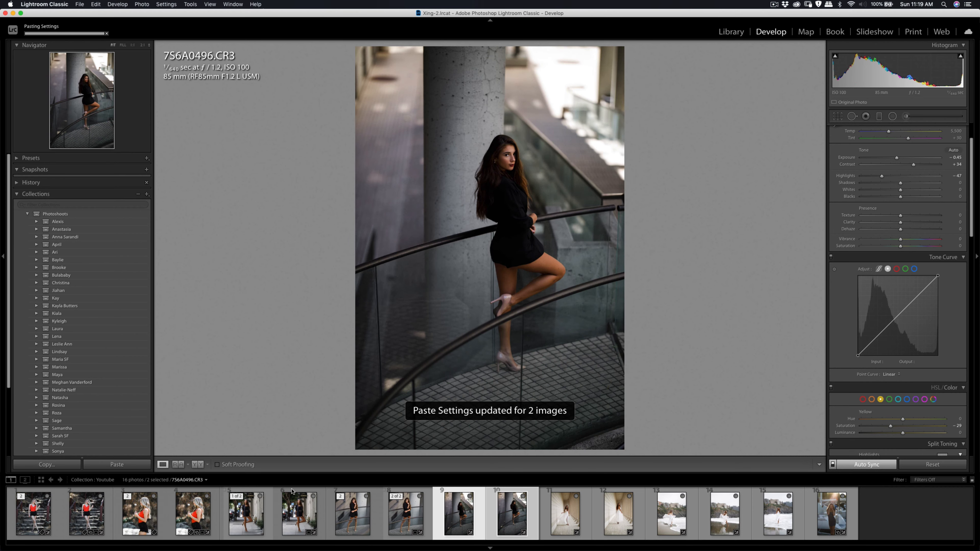
pyautogui.click(436, 519)
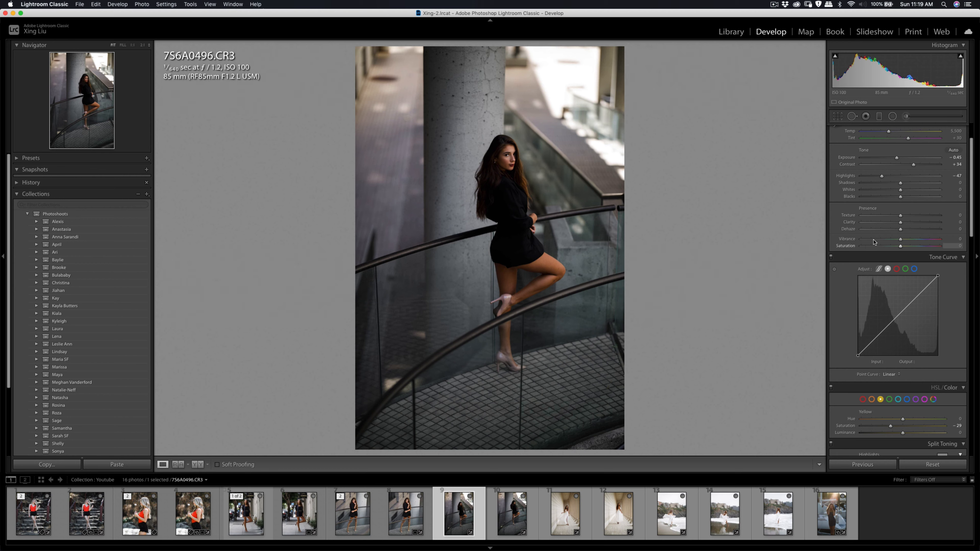
pyautogui.moveTo(899, 159); pyautogui.dragTo(901, 159)
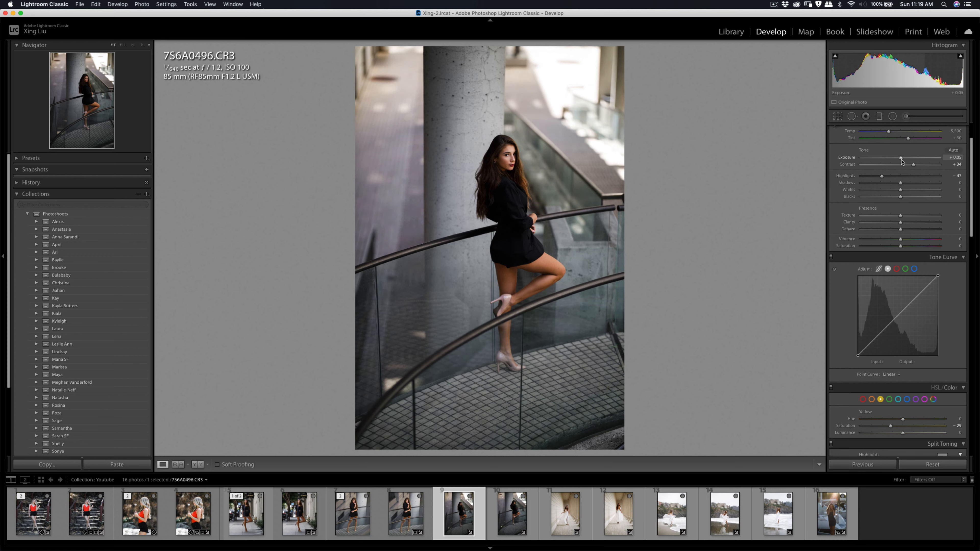
# Paint a Shadows adjustment brush with amount 19 and size 10 over the woman's black jacket and skirt
pyautogui.click(906, 119)
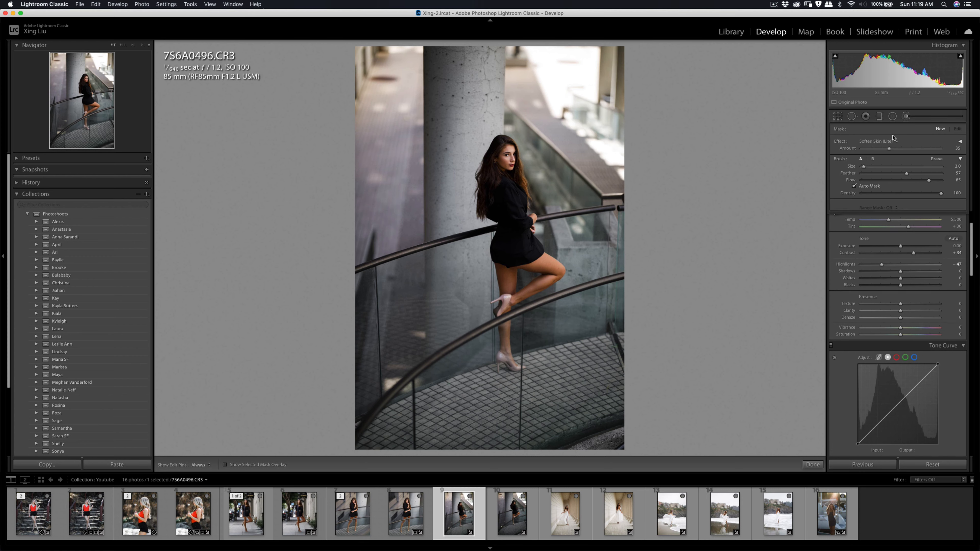
pyautogui.click(883, 141)
pyautogui.click(884, 47)
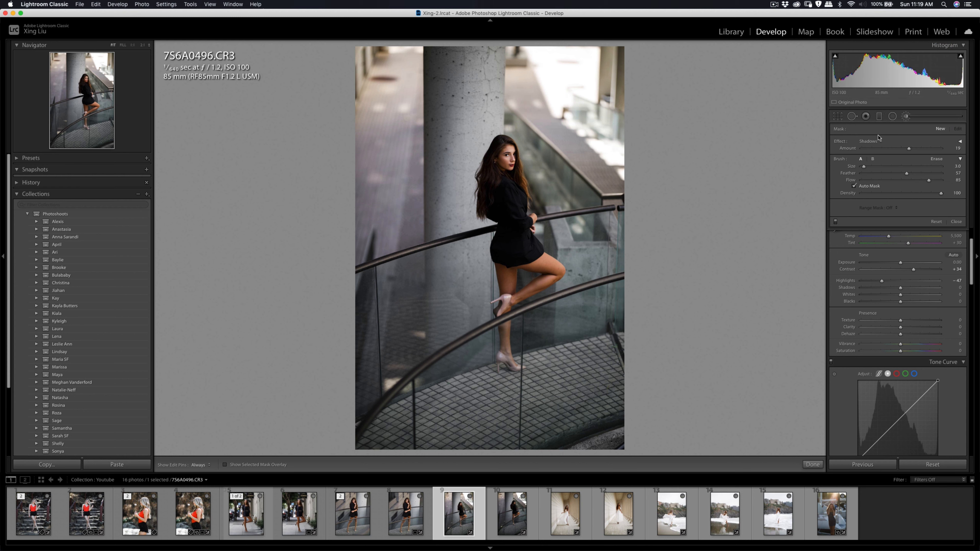
pyautogui.scroll(7, 532, 185)
pyautogui.moveTo(507, 198)
pyautogui.mouseDown()
pyautogui.moveTo(503, 185)
pyautogui.moveTo(514, 253)
pyautogui.moveTo(502, 243)
pyautogui.moveTo(505, 299)
pyautogui.mouseUp()
pyautogui.moveTo(509, 340)
pyautogui.mouseDown()
pyautogui.moveTo(529, 276)
pyautogui.moveTo(501, 181)
pyautogui.moveTo(499, 203)
pyautogui.moveTo(502, 173)
pyautogui.moveTo(498, 217)
pyautogui.moveTo(515, 232)
pyautogui.mouseUp()
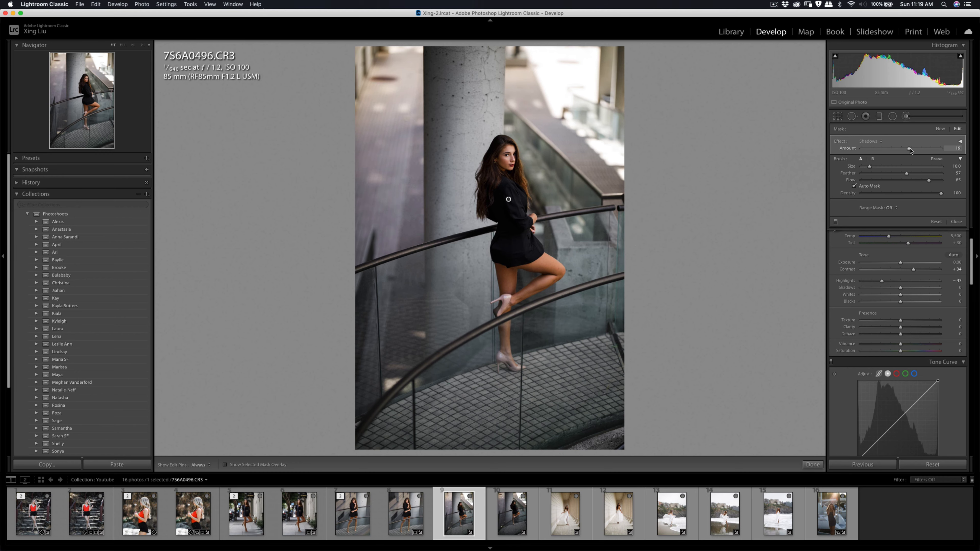
# Crop 756A0496.CR3 to the 4 x 5 / 8 x 10 ratio, tightening the frame around the woman
pyautogui.click(839, 116)
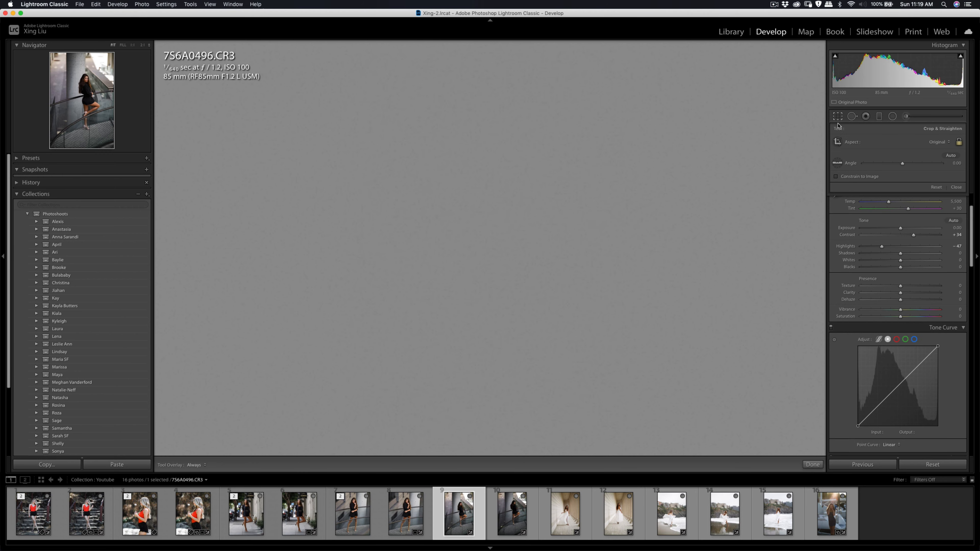
pyautogui.click(941, 142)
pyautogui.click(925, 162)
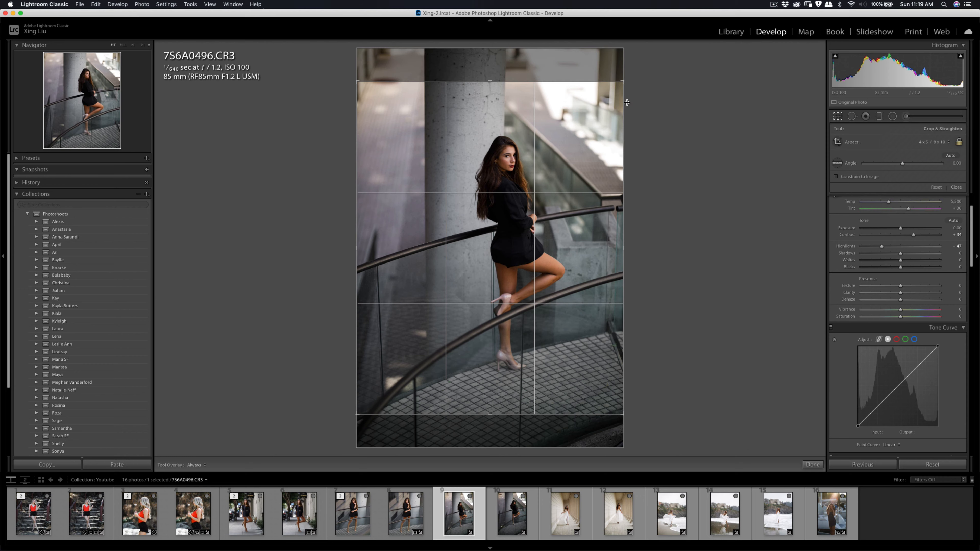
pyautogui.moveTo(573, 149)
pyautogui.mouseDown()
pyautogui.moveTo(579, 140)
pyautogui.moveTo(562, 143)
pyautogui.mouseUp()
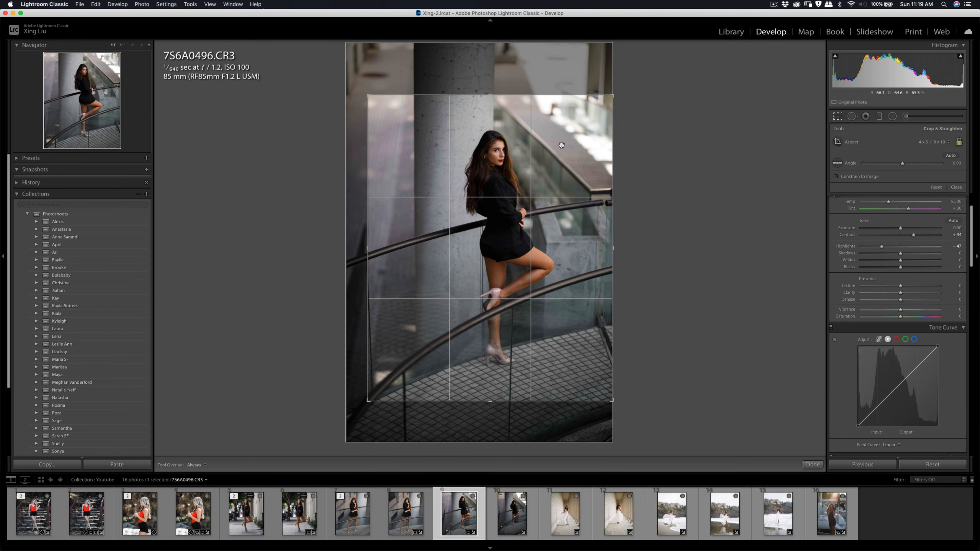
pyautogui.moveTo(612, 95); pyautogui.dragTo(608, 101)
pyautogui.moveTo(585, 127); pyautogui.dragTo(577, 138)
pyautogui.moveTo(609, 100); pyautogui.dragTo(572, 132)
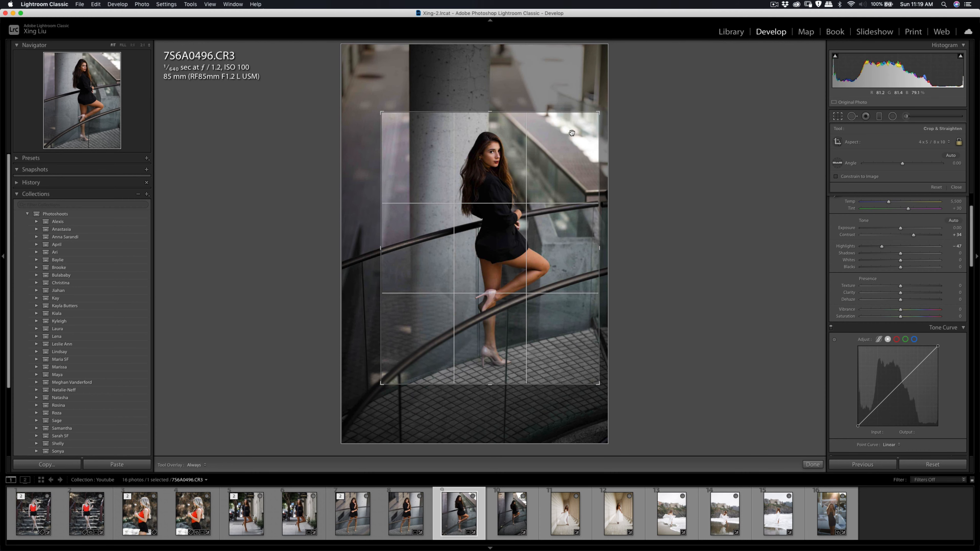
pyautogui.press('r')
# Heal the small blemishes on the woman's cheek and forehead with the Spot Removal tool
pyautogui.click(496, 110)
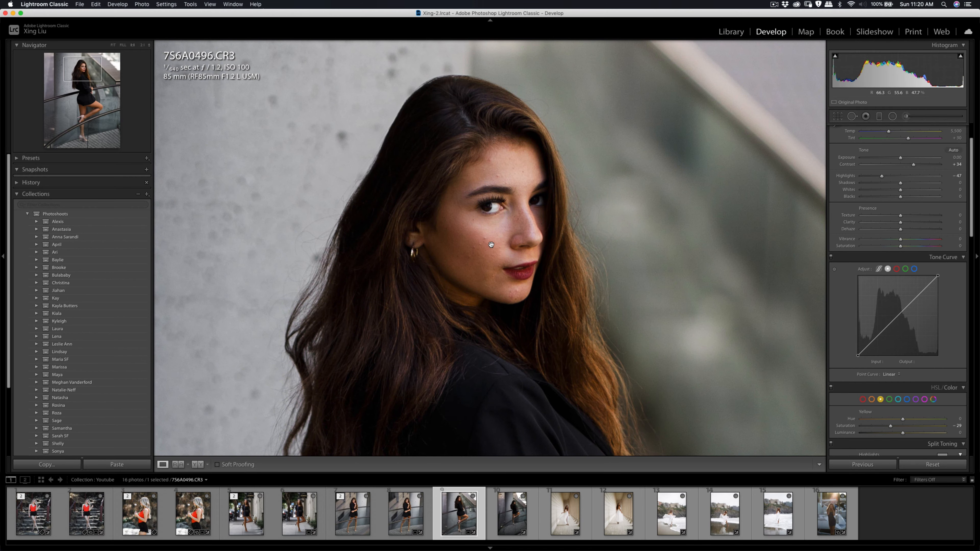
pyautogui.press('q')
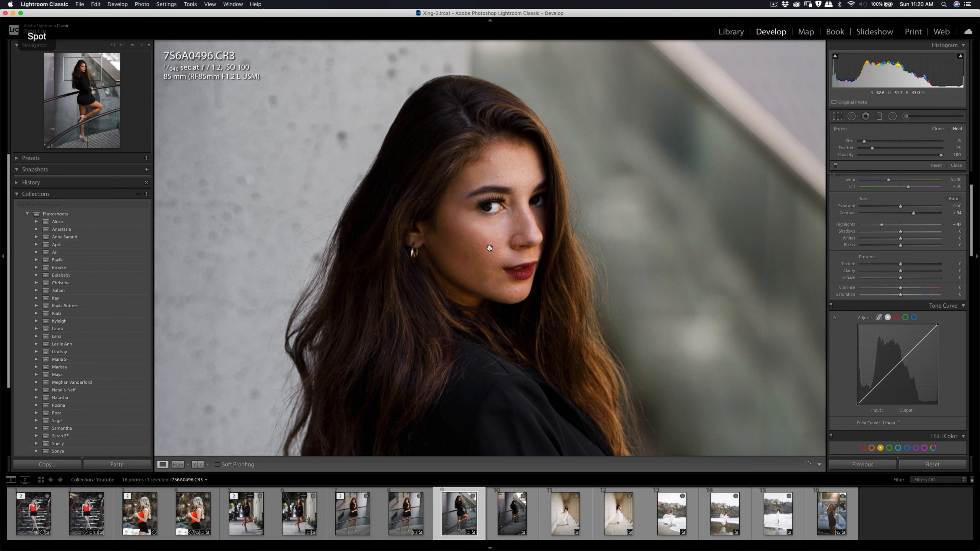
pyautogui.press('q')
pyautogui.click(489, 248)
pyautogui.press('q')
pyautogui.press('q')
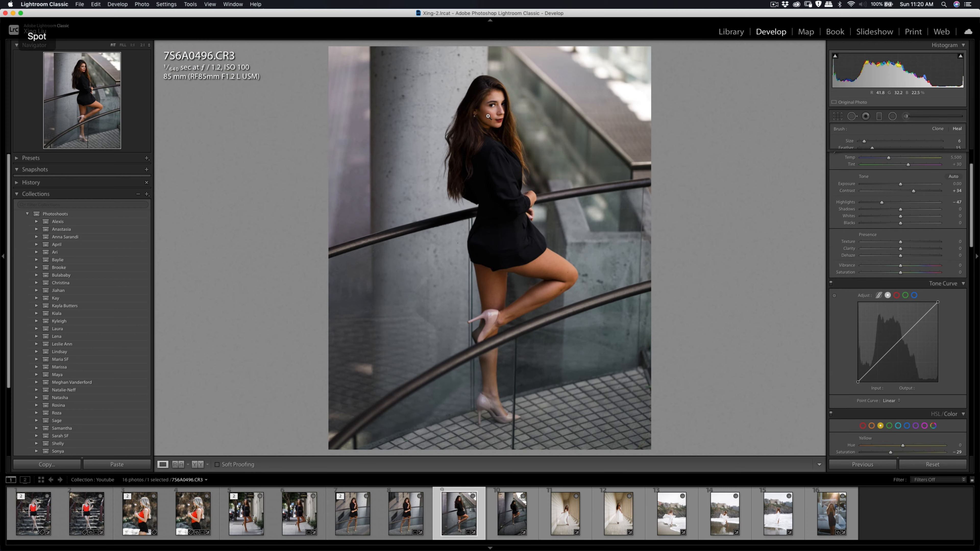
pyautogui.click(488, 115)
pyautogui.press('q')
pyautogui.moveTo(498, 108)
pyautogui.mouseDown()
pyautogui.moveTo(488, 121)
pyautogui.moveTo(506, 147)
pyautogui.moveTo(500, 168)
pyautogui.mouseUp()
pyautogui.press('q')
pyautogui.press('q')
pyautogui.press('q')
pyautogui.press('q')
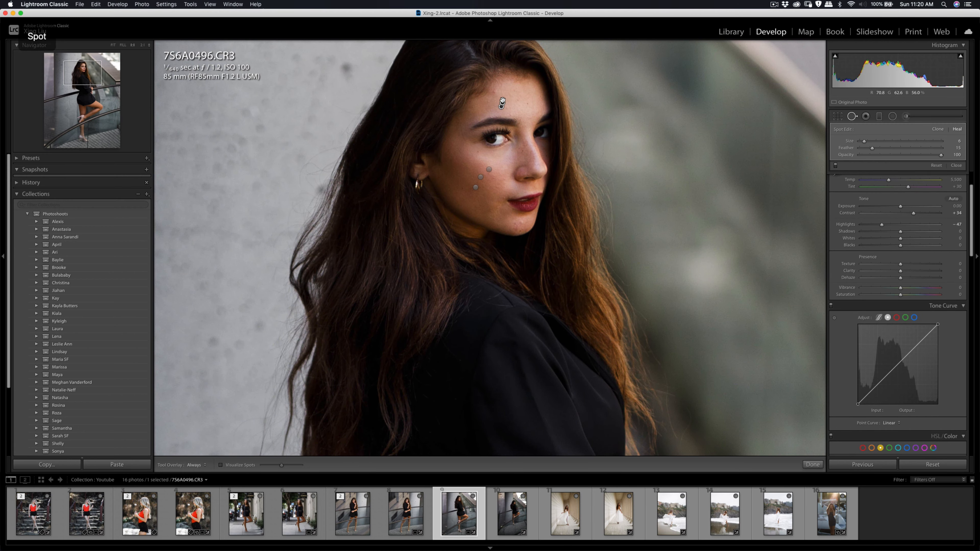
pyautogui.press('q')
pyautogui.press('q')
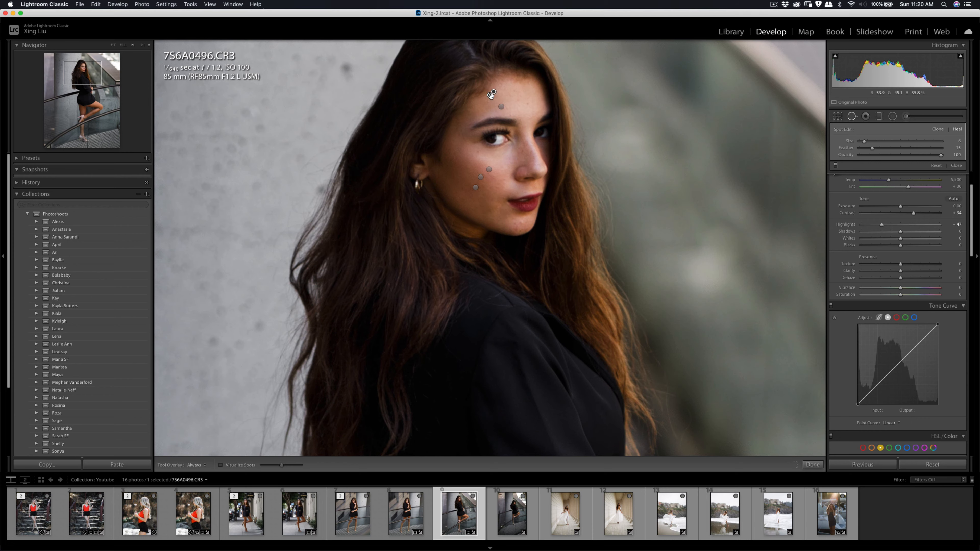
pyautogui.press('k')
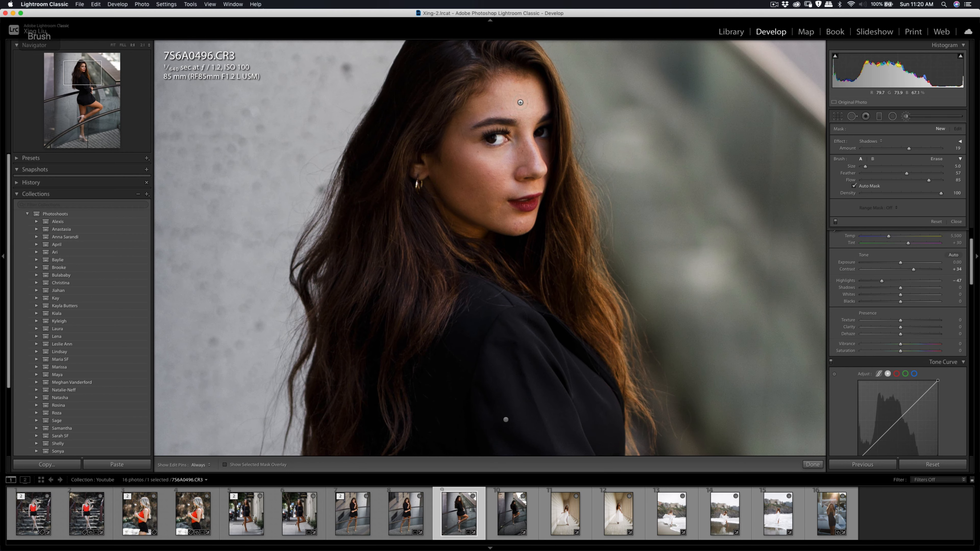
pyautogui.click(876, 142)
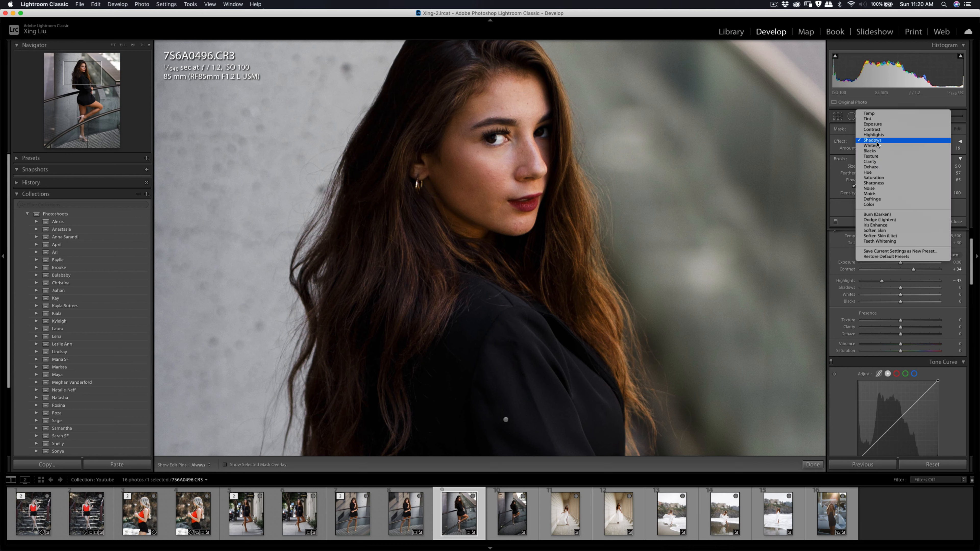
pyautogui.click(877, 141)
pyautogui.press('q')
pyautogui.press('q')
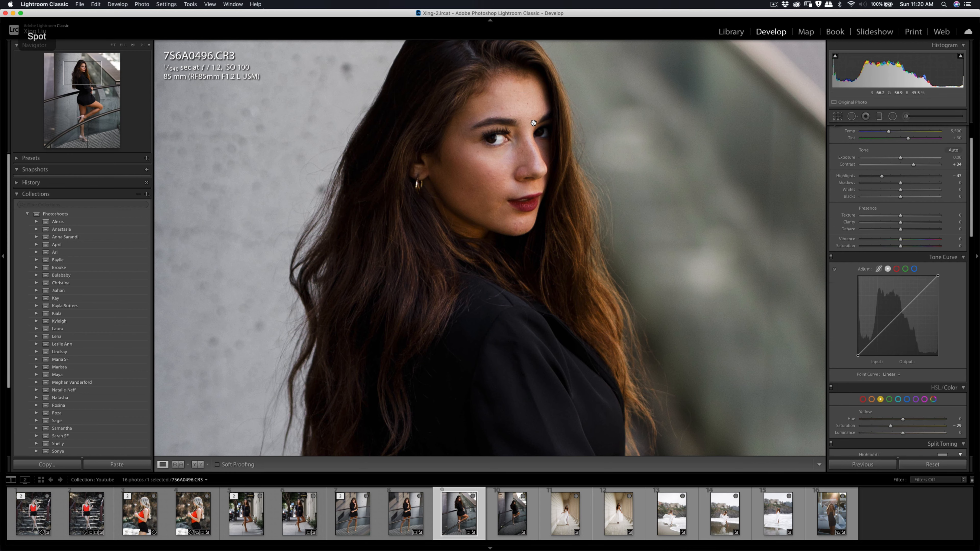
pyautogui.press('k')
pyautogui.scroll(9, 511, 143)
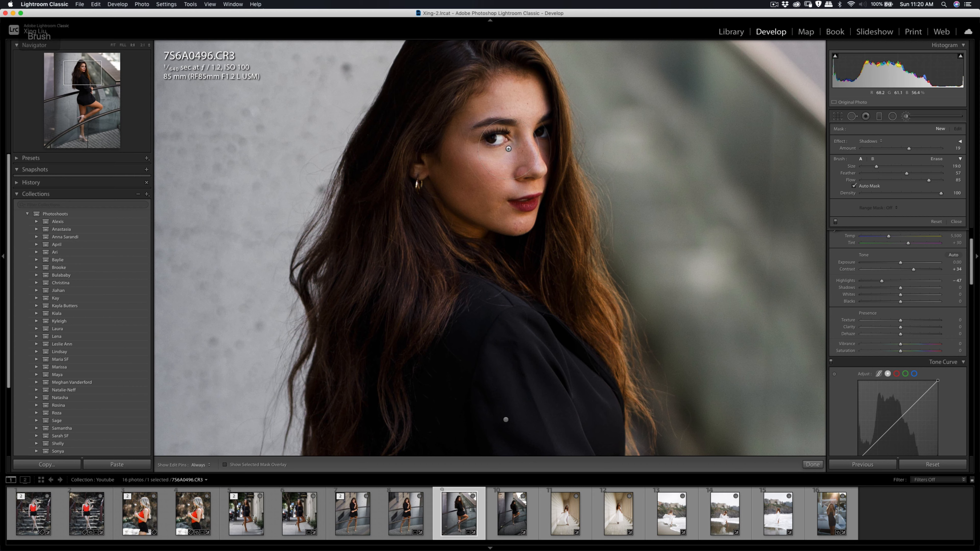
pyautogui.moveTo(503, 159)
pyautogui.mouseDown()
pyautogui.moveTo(476, 185)
pyautogui.moveTo(469, 262)
pyautogui.moveTo(402, 196)
pyautogui.moveTo(430, 115)
pyautogui.moveTo(366, 292)
pyautogui.moveTo(359, 352)
pyautogui.mouseUp()
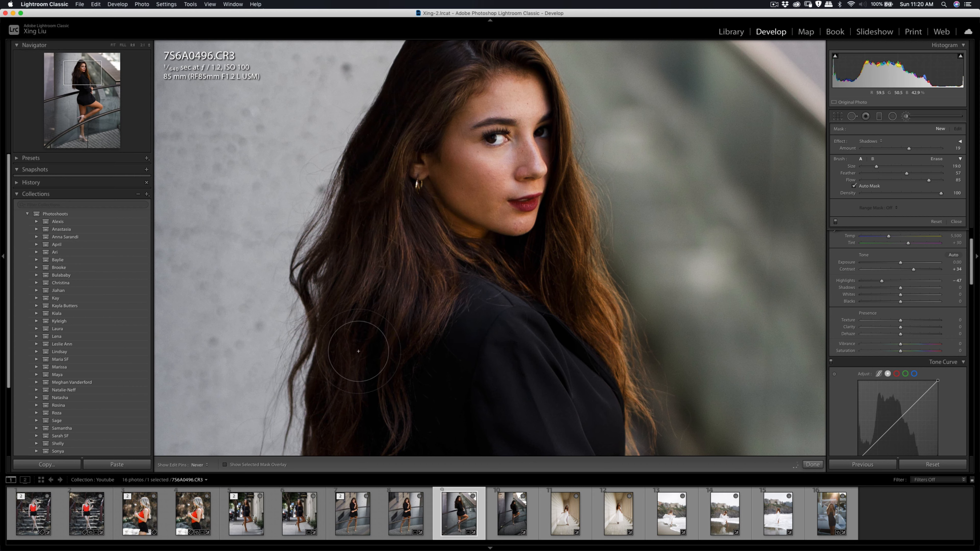
pyautogui.press('q')
pyautogui.press('q')
pyautogui.click(526, 176)
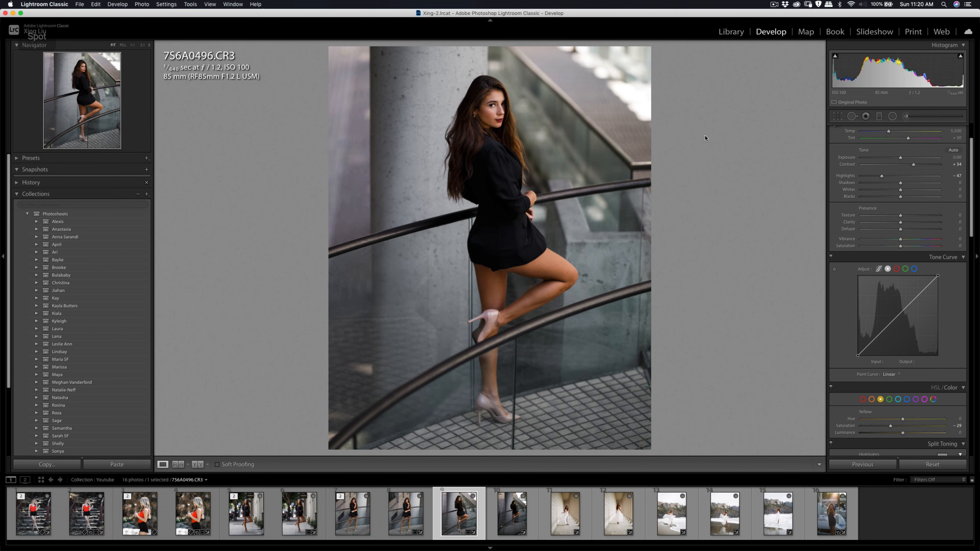
# Open the retouched 756A0496 portrait for editing in Imagenomic Portraiture 3
pyautogui.rightClick(525, 179)
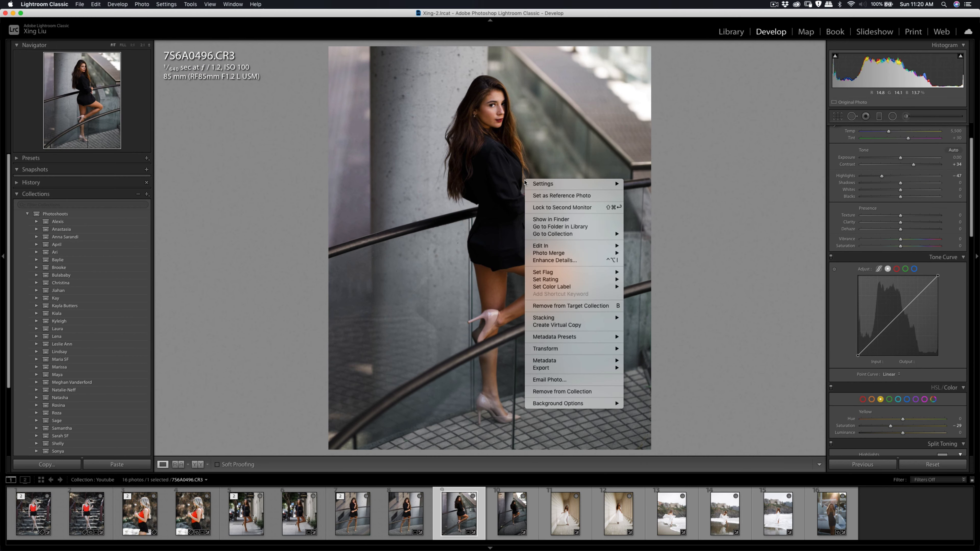
pyautogui.moveTo(591, 247)
pyautogui.click(653, 266)
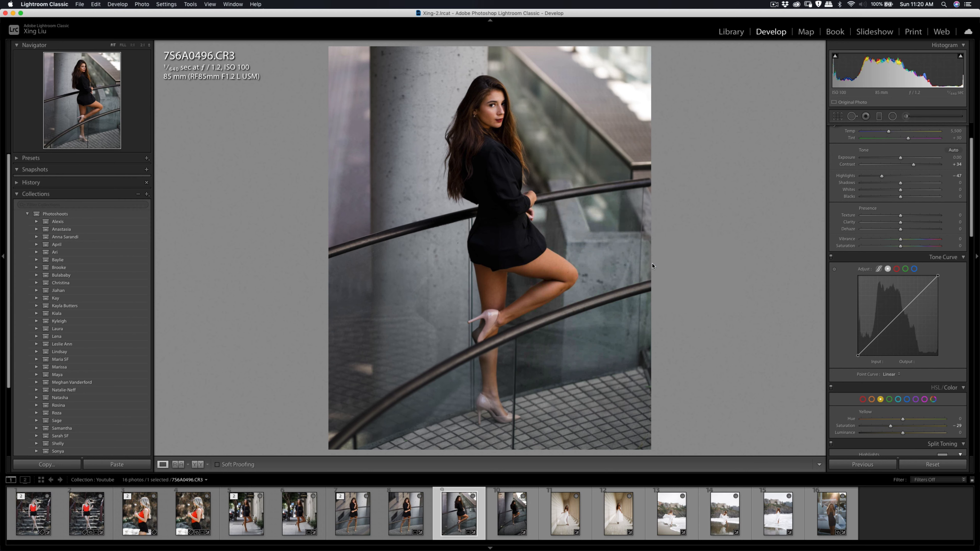
pyautogui.click(668, 258)
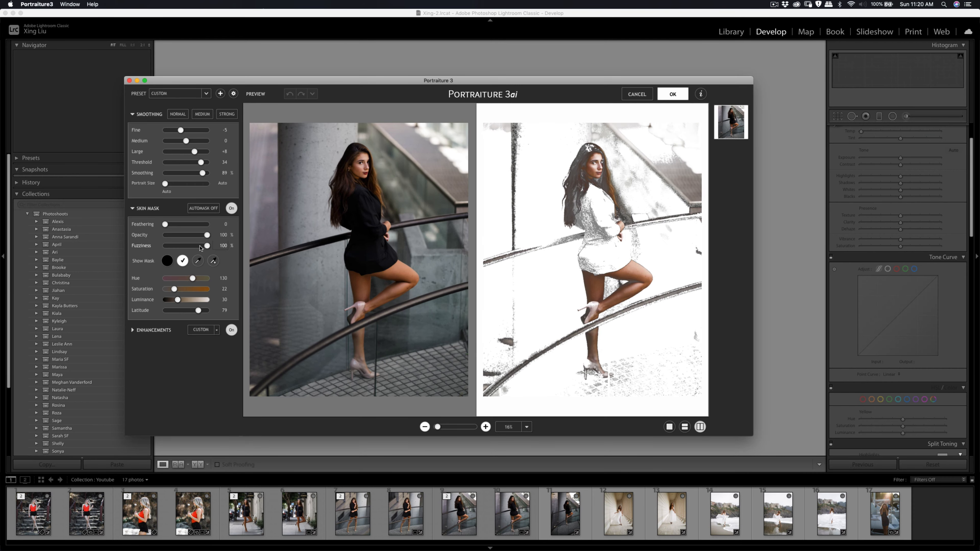
# Sample the woman's facial skin tone for the Portraiture skin mask and apply the smoothing
pyautogui.click(198, 261)
pyautogui.click(363, 166)
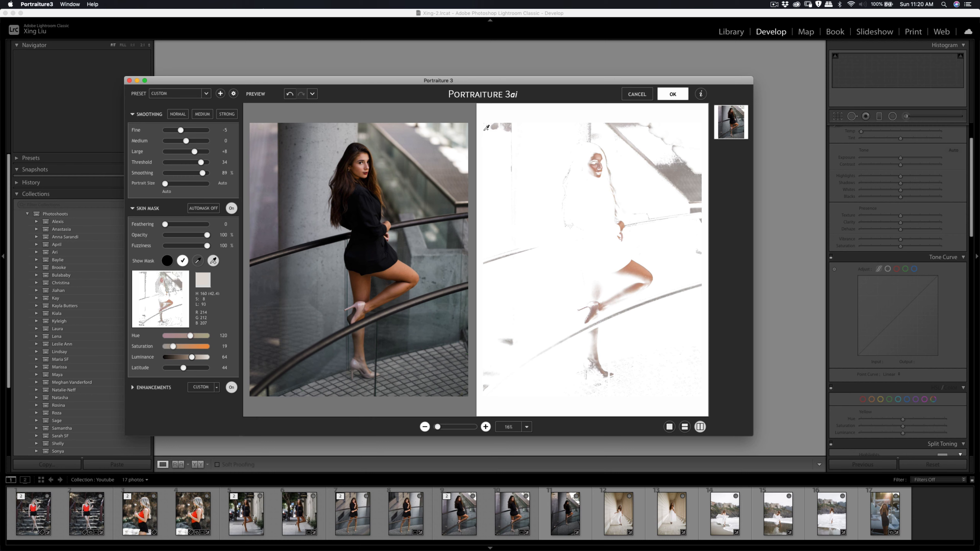
pyautogui.click(676, 98)
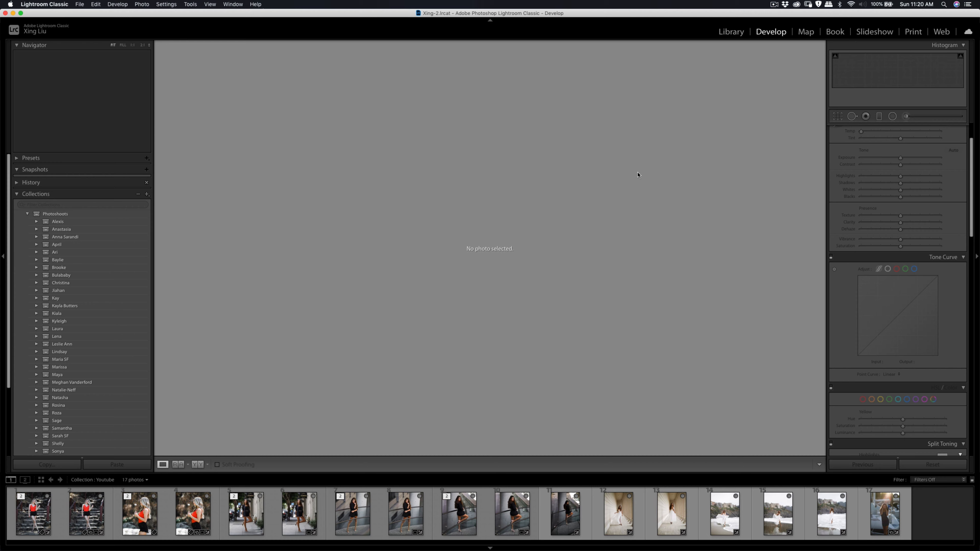
# Crop 756A0496-Edit.tif slightly tighter at the 4 x 5 / 8 x 10 ratio and fine-tune the framing around the woman
pyautogui.click(451, 490)
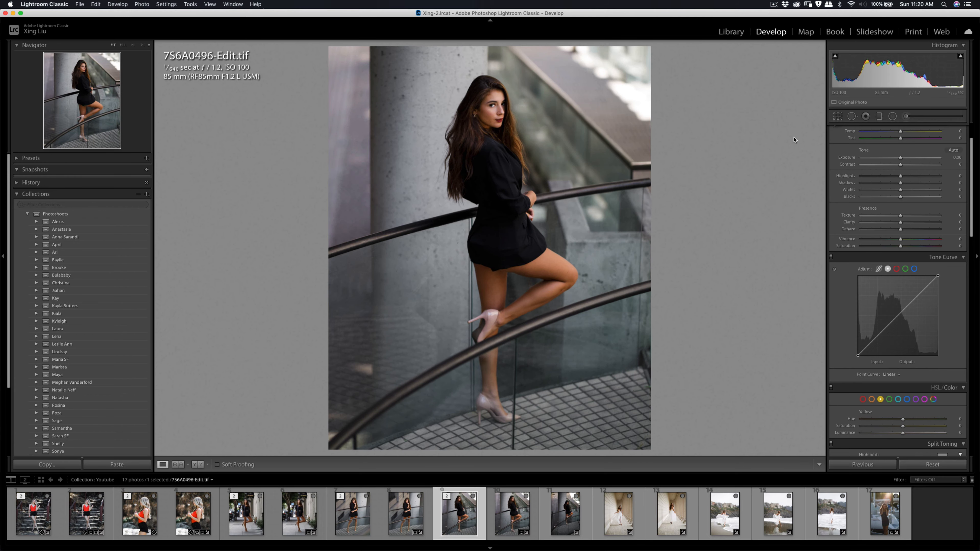
pyautogui.click(837, 121)
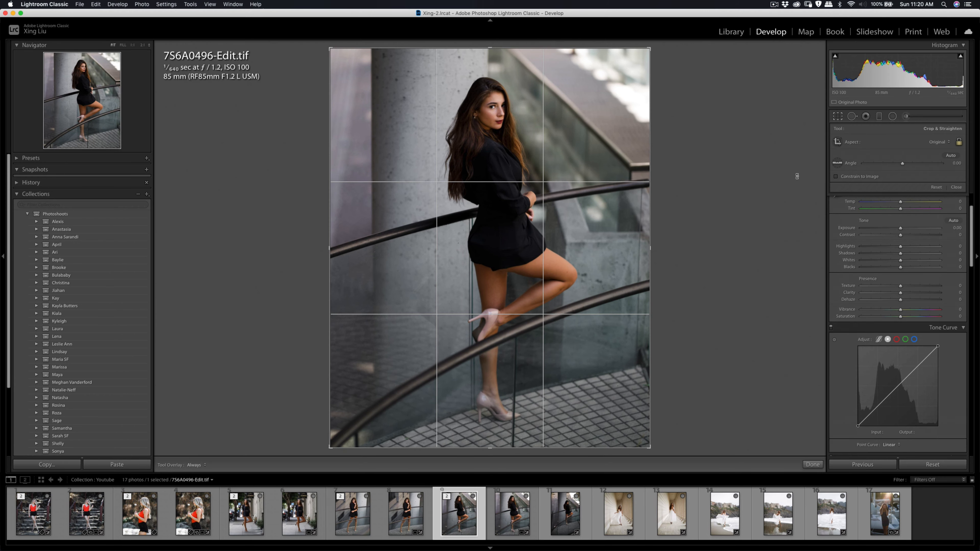
pyautogui.click(932, 143)
pyautogui.click(933, 162)
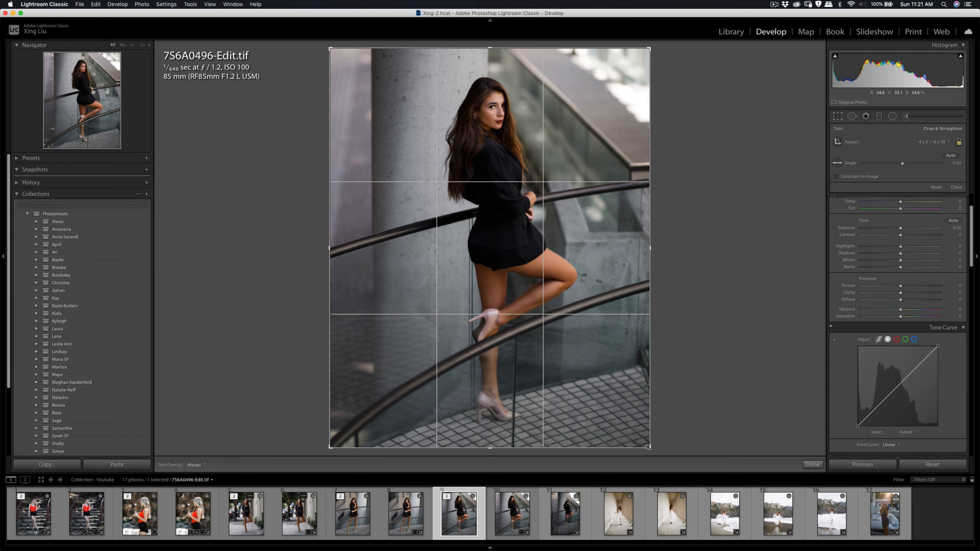
pyautogui.moveTo(648, 447); pyautogui.dragTo(604, 353)
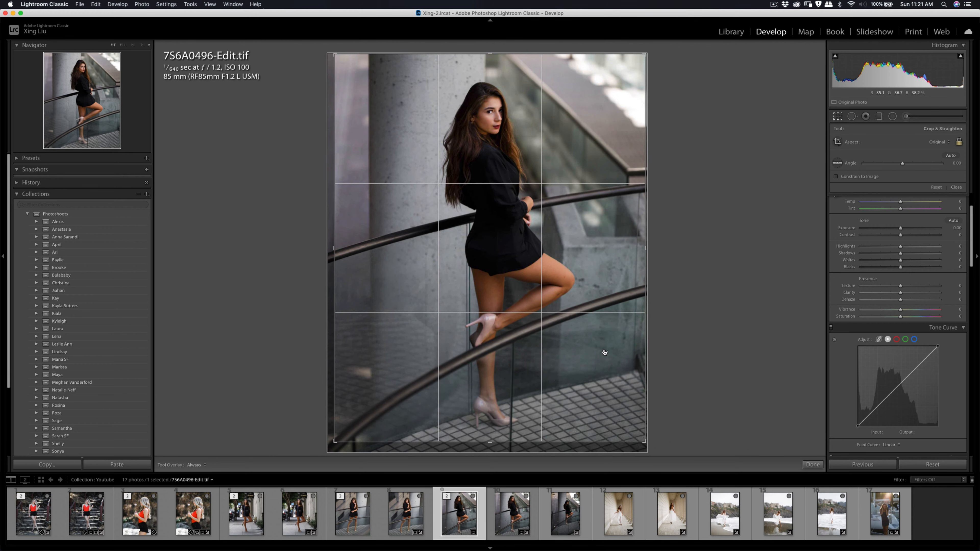
pyautogui.press('Return')
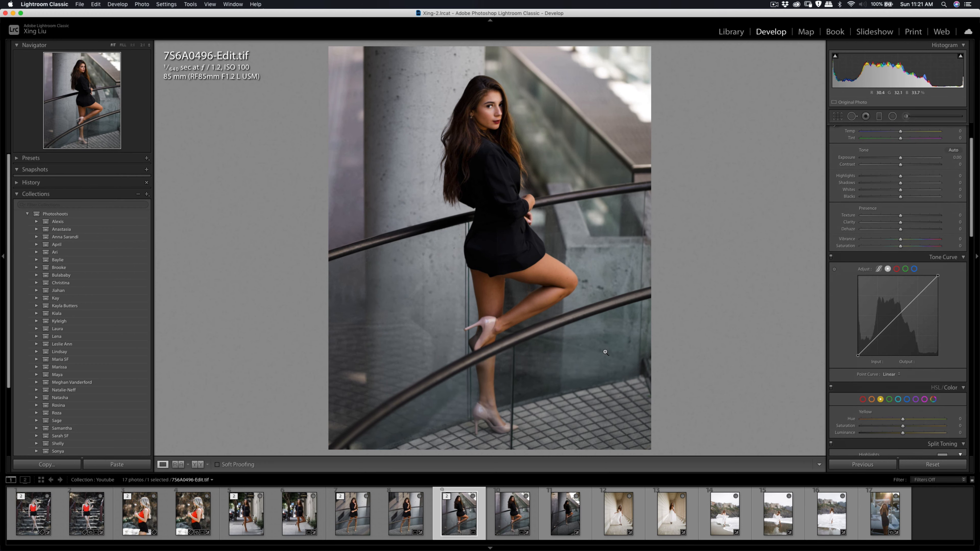
pyautogui.click(837, 116)
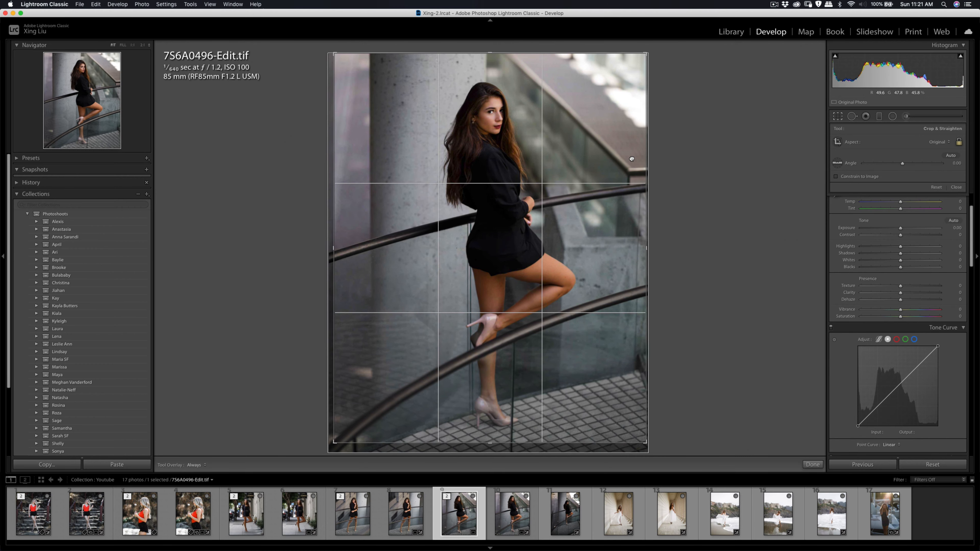
pyautogui.press('Return')
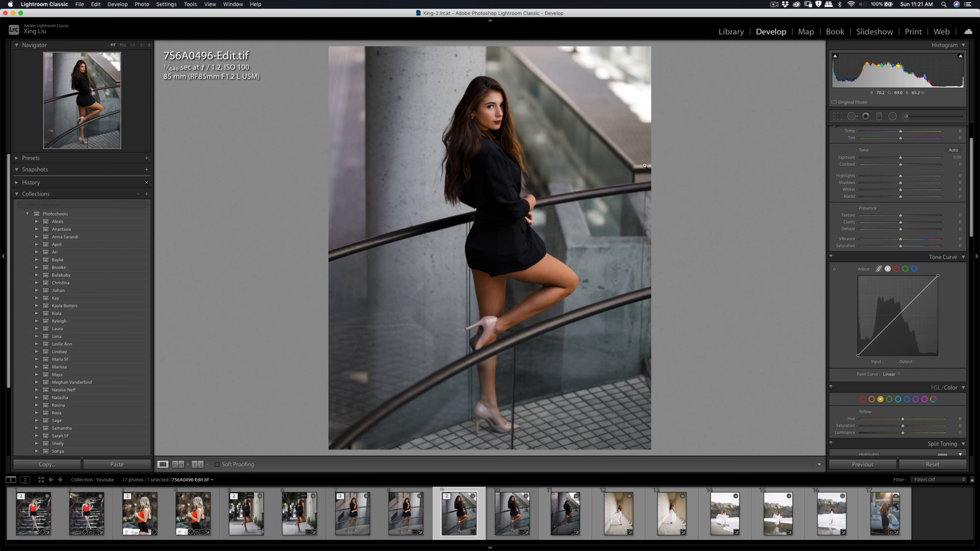
# Export the finished 756A0496-Edit.tif to the hard drive with the existing export settings
pyautogui.press('super+shift+e')
pyautogui.click(620, 307)
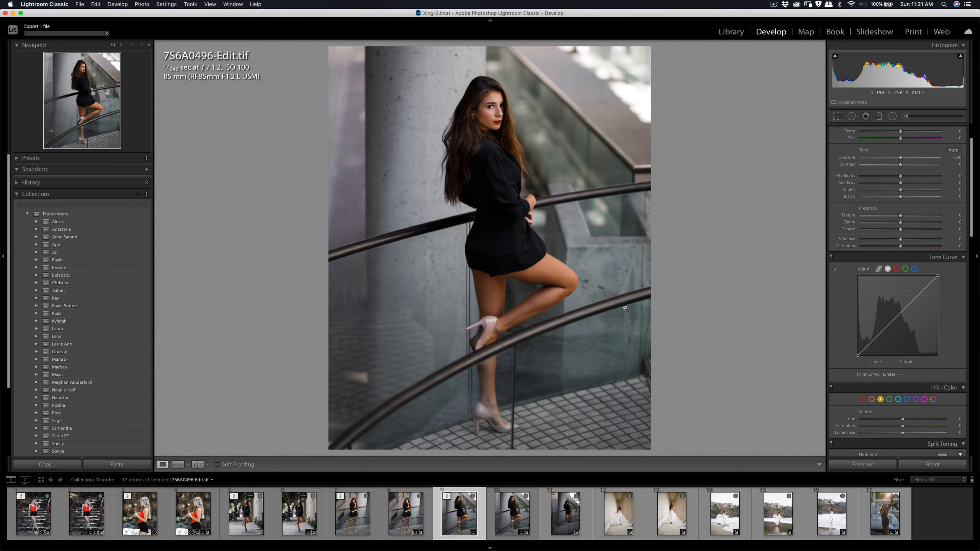
# Copy the develop settings of 756A0496.CR3 and paste them onto 756A0509.CR3
pyautogui.click(512, 514)
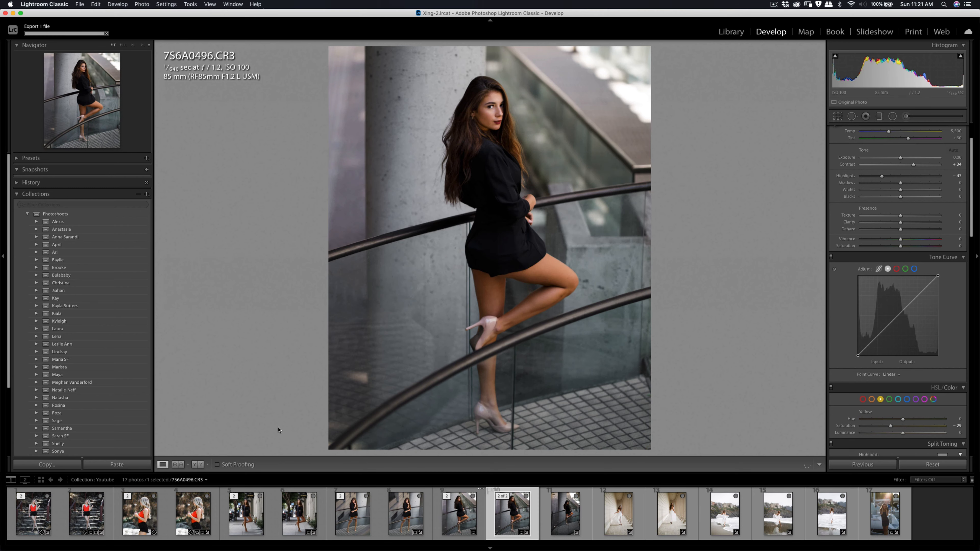
pyautogui.press('super+shift+c')
pyautogui.click(600, 274)
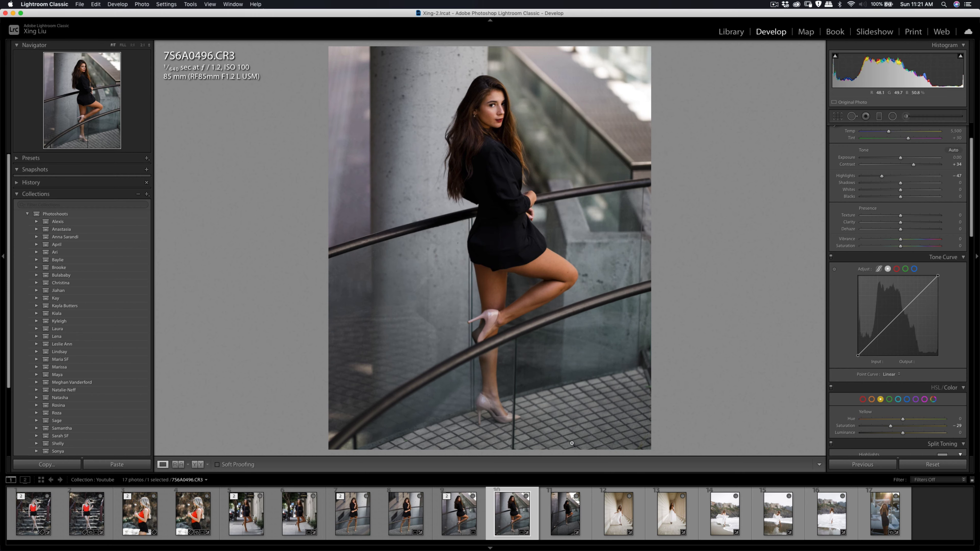
pyautogui.click(557, 525)
pyautogui.click(141, 467)
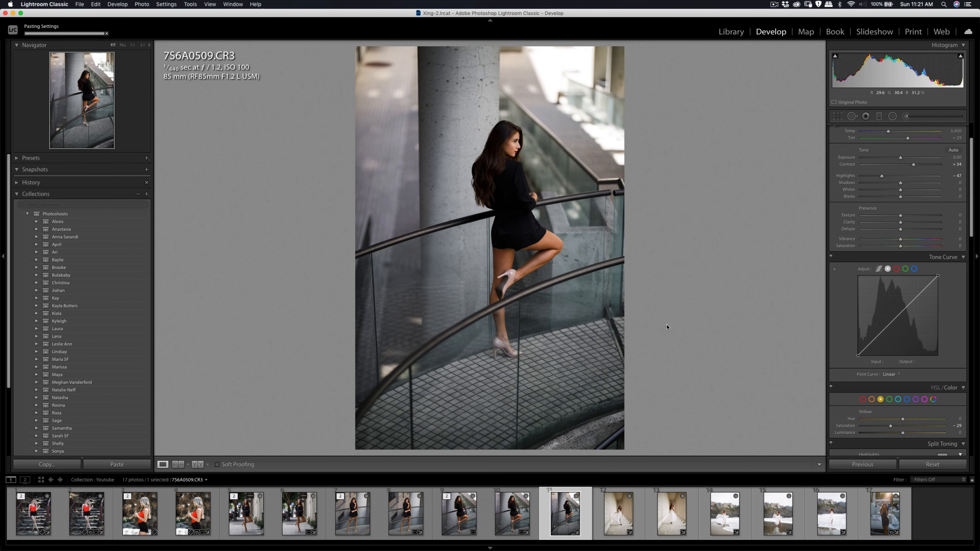
# Crop 756A0509.CR3 at the 4 x 5 / 8 x 10 ratio, tightening the frame around the woman
pyautogui.click(833, 117)
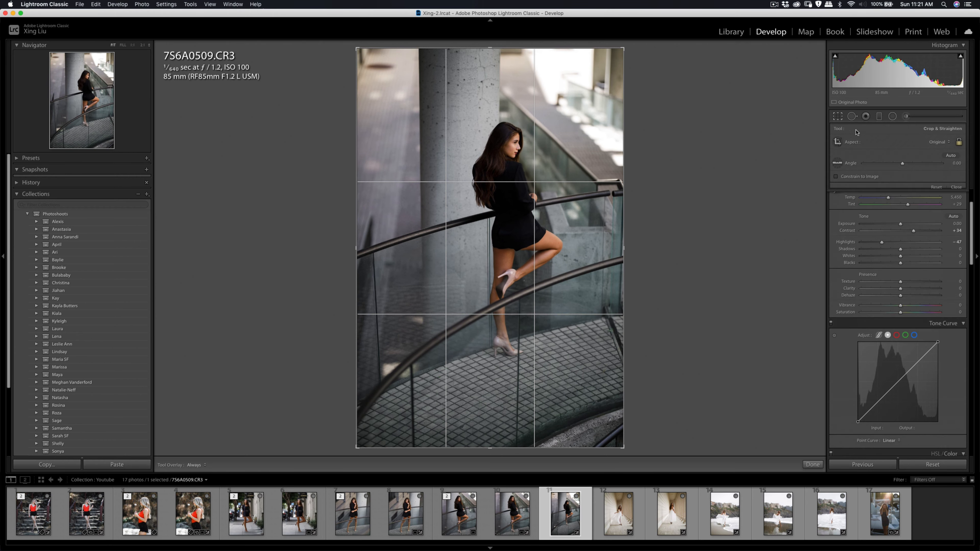
pyautogui.click(918, 142)
pyautogui.click(922, 162)
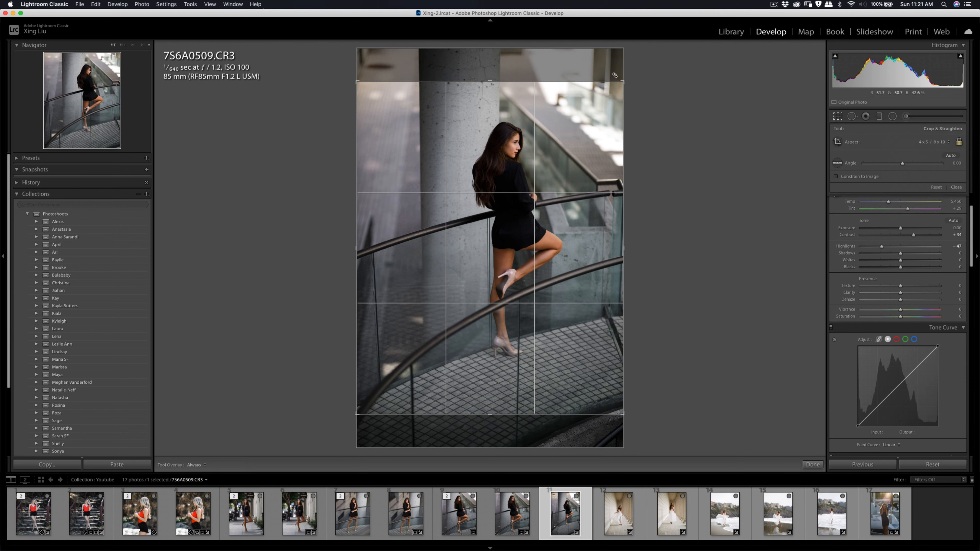
pyautogui.moveTo(550, 176)
pyautogui.mouseDown()
pyautogui.moveTo(565, 159)
pyautogui.moveTo(540, 189)
pyautogui.mouseUp()
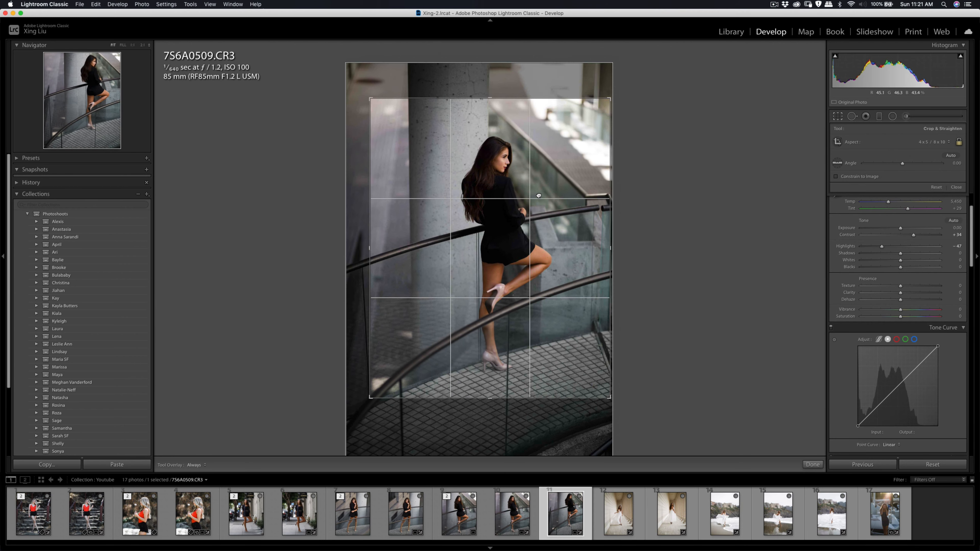
pyautogui.moveTo(610, 98); pyautogui.dragTo(602, 110)
pyautogui.moveTo(580, 144); pyautogui.dragTo(561, 156)
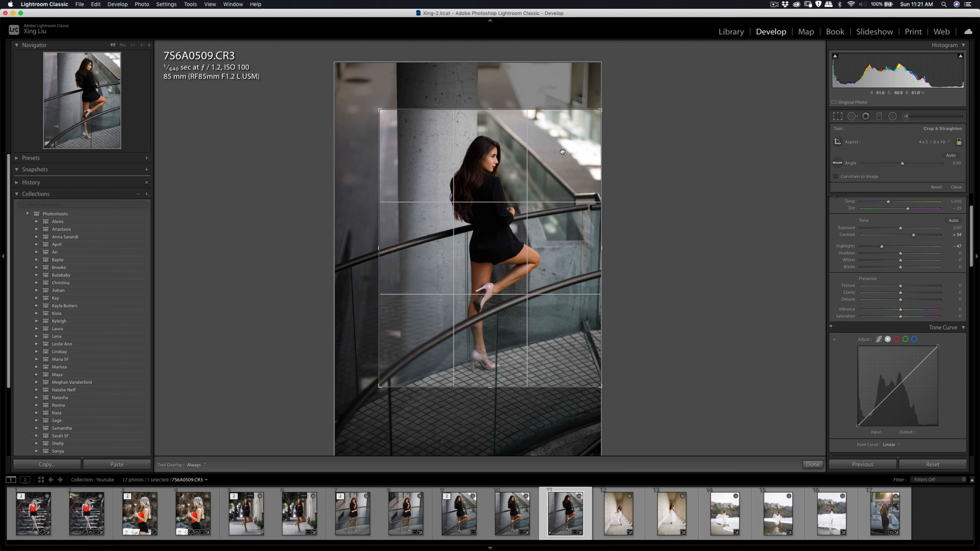
pyautogui.moveTo(600, 110); pyautogui.dragTo(580, 139)
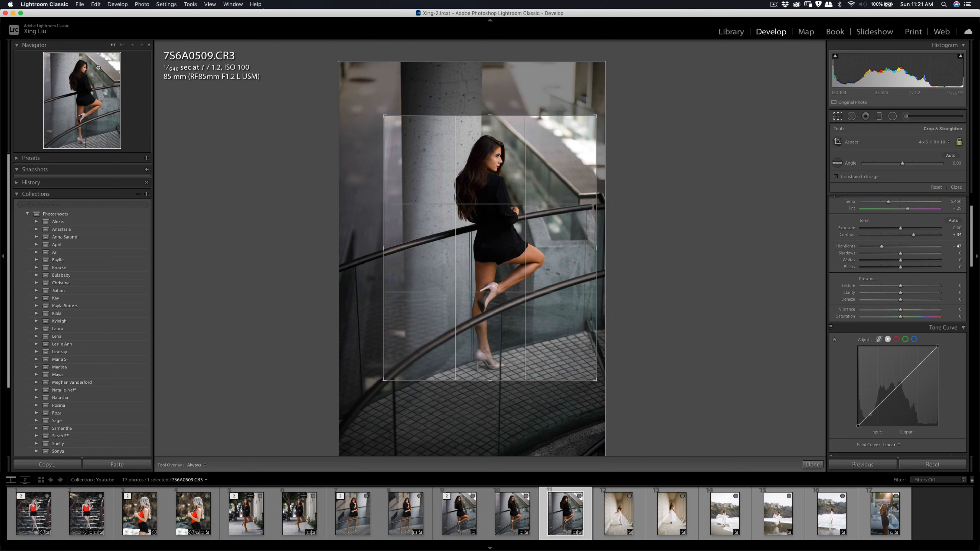
pyautogui.moveTo(487, 187); pyautogui.dragTo(485, 190)
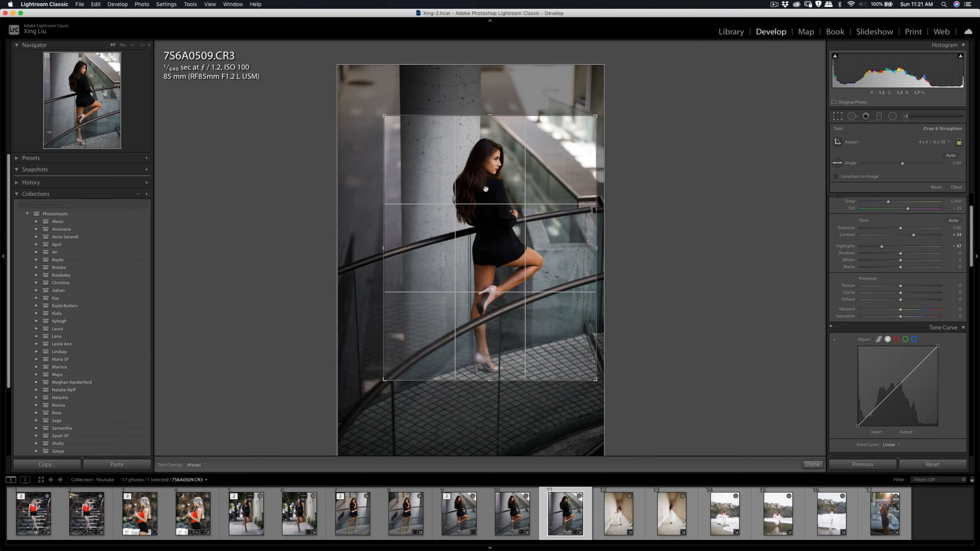
pyautogui.press('Return')
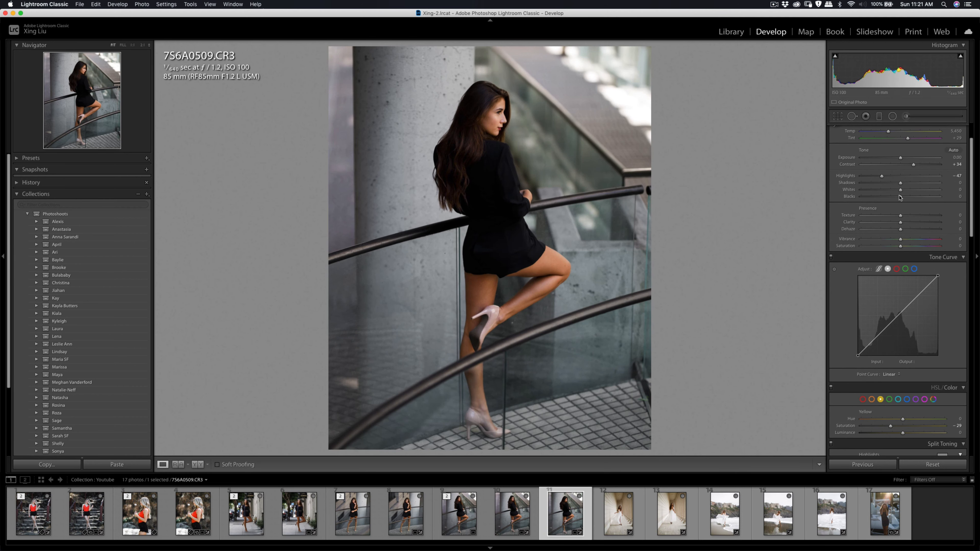
# Set Contrast to 39 and Shadows to 13, and lift the black jacket with the Shadows adjustment brush at size 22
pyautogui.moveTo(913, 165); pyautogui.dragTo(909, 183)
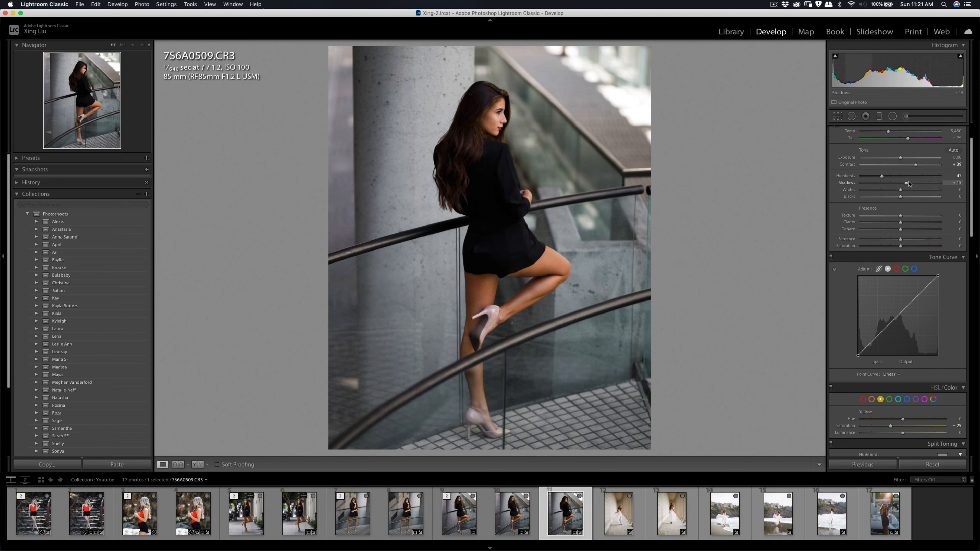
pyautogui.click(905, 116)
pyautogui.scroll(3, 487, 174)
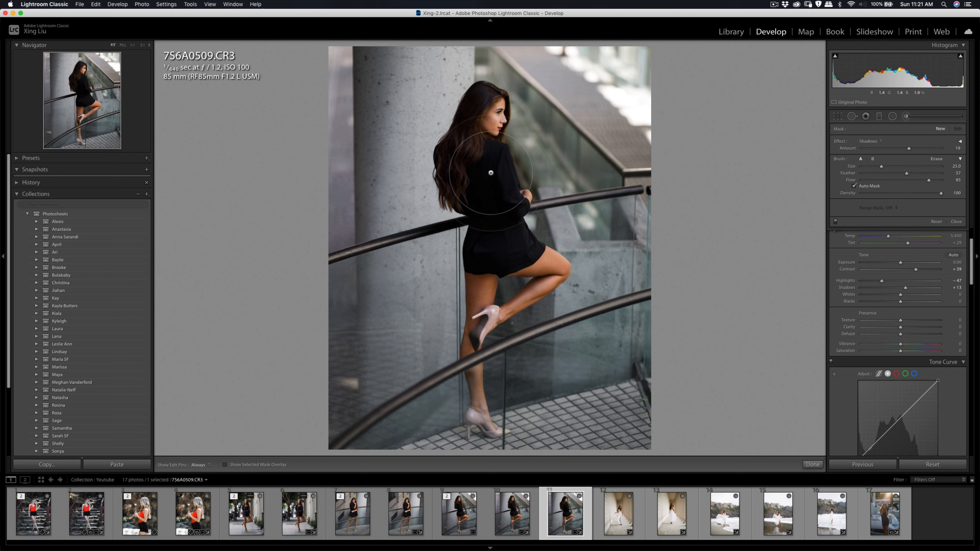
pyautogui.click(487, 188)
pyautogui.press('h')
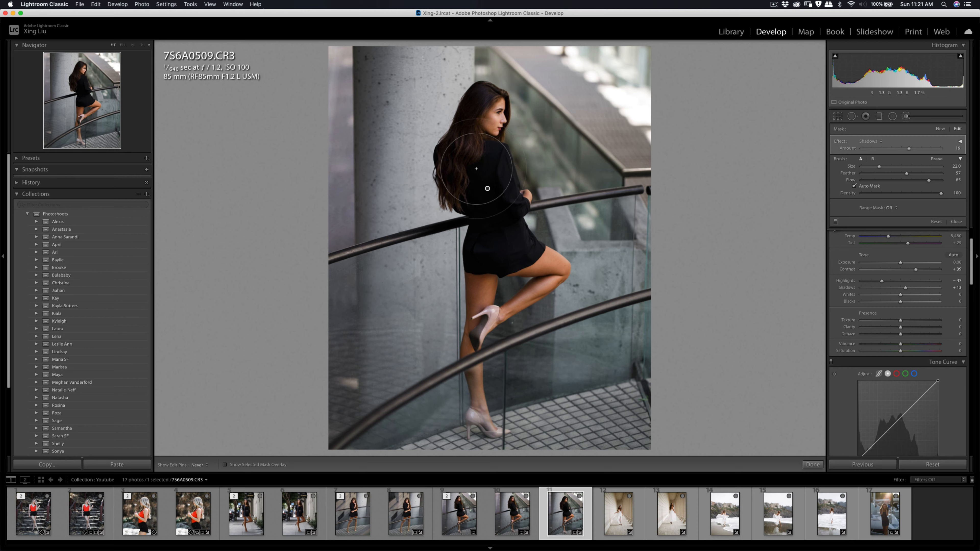
pyautogui.press('h')
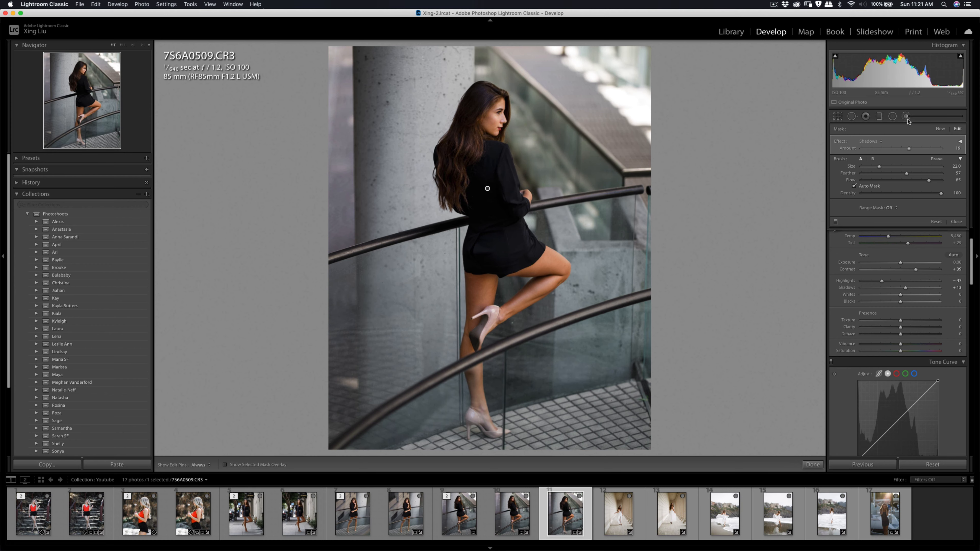
pyautogui.click(906, 118)
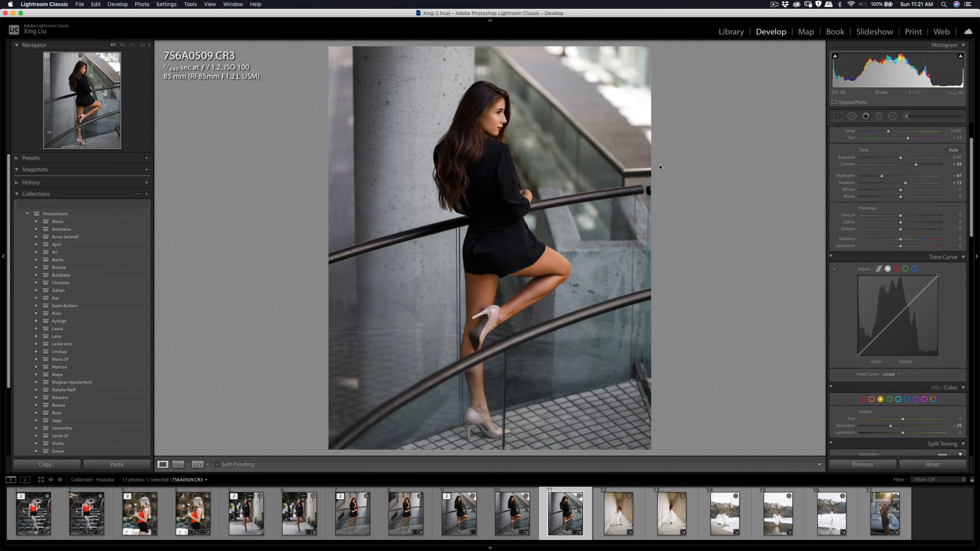
# Loosen the crop of 756A0509.CR3 very slightly around the woman at the same ratio
pyautogui.click(837, 116)
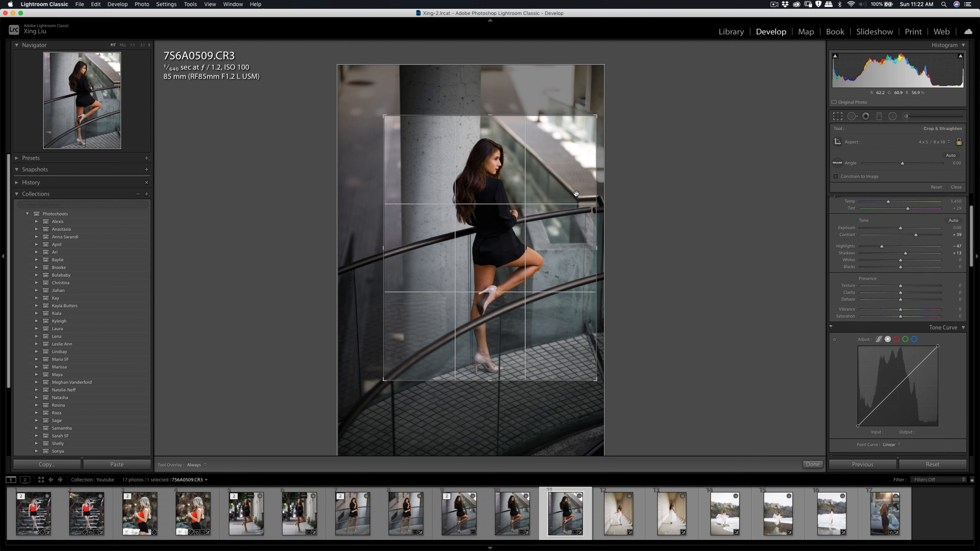
pyautogui.moveTo(596, 116); pyautogui.dragTo(574, 141)
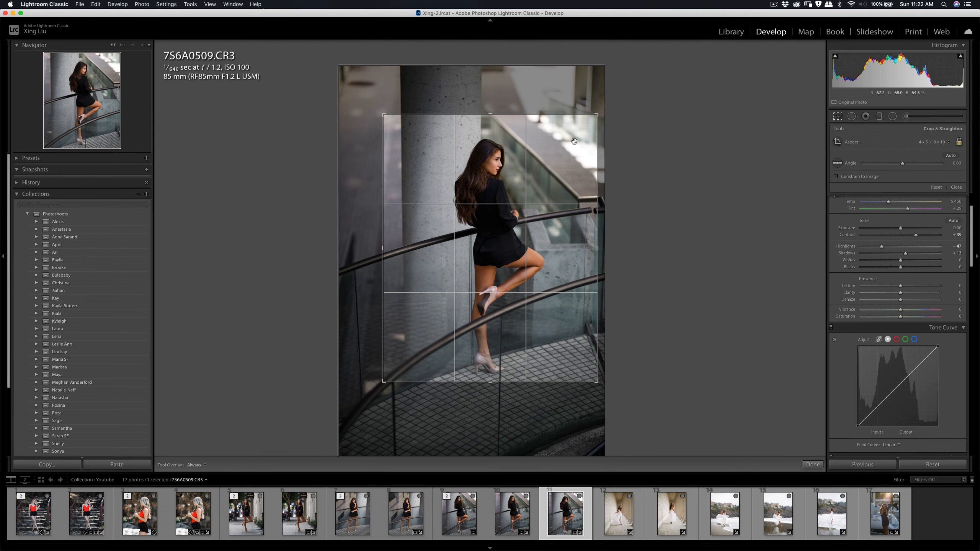
pyautogui.press('Return')
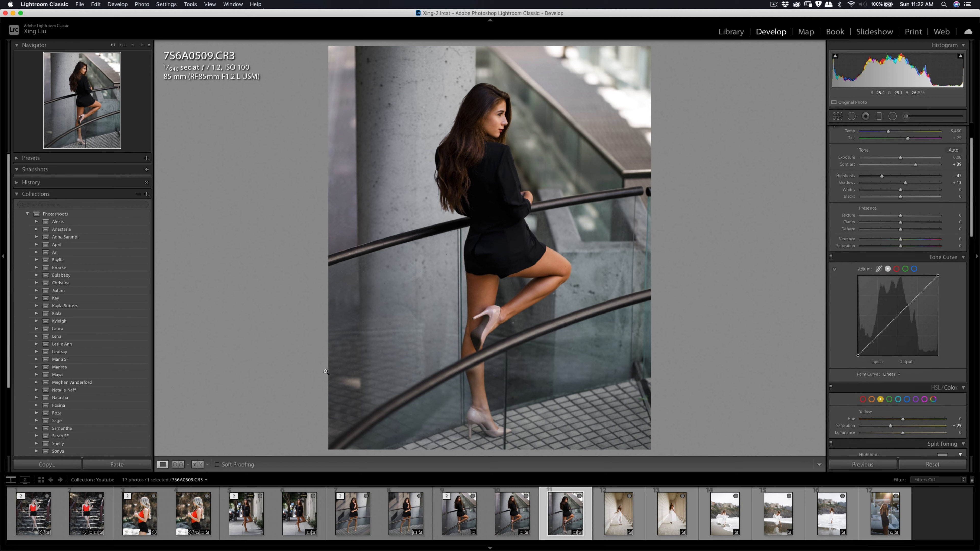
# Heal the bright reflection on the glass near the photo's lower left edge with the Spot Removal tool
pyautogui.press('q')
pyautogui.moveTo(339, 380)
pyautogui.mouseDown()
pyautogui.moveTo(361, 380)
pyautogui.moveTo(353, 389)
pyautogui.moveTo(343, 382)
pyautogui.mouseUp()
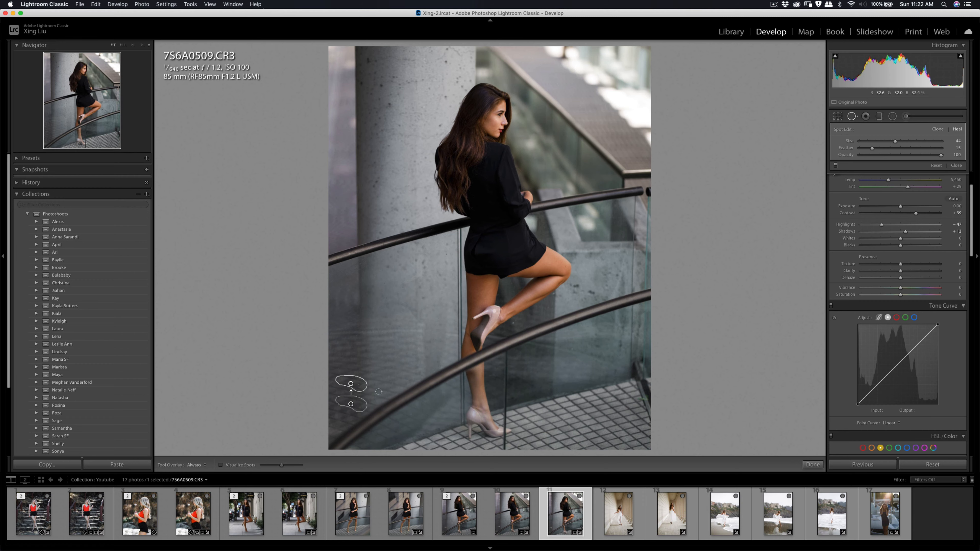
pyautogui.press('q')
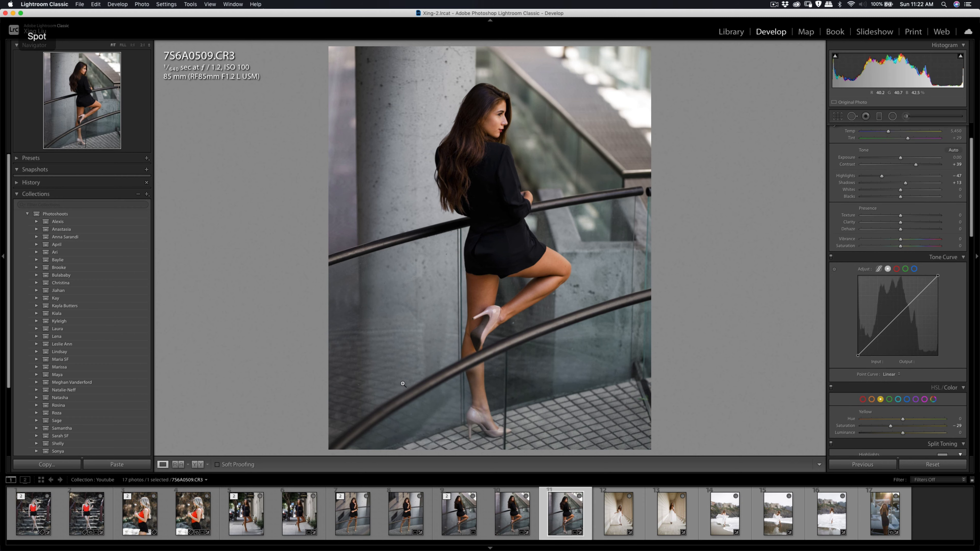
# Heal the small light scratch left near the glass reflection with a smaller Spot Removal brush
pyautogui.click(374, 391)
pyautogui.press('q')
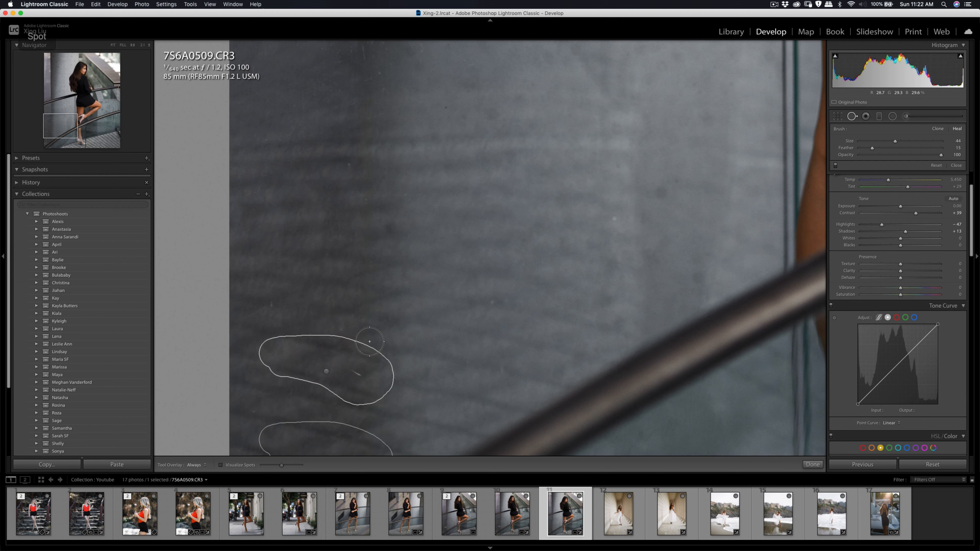
pyautogui.scroll(-5, 368, 343)
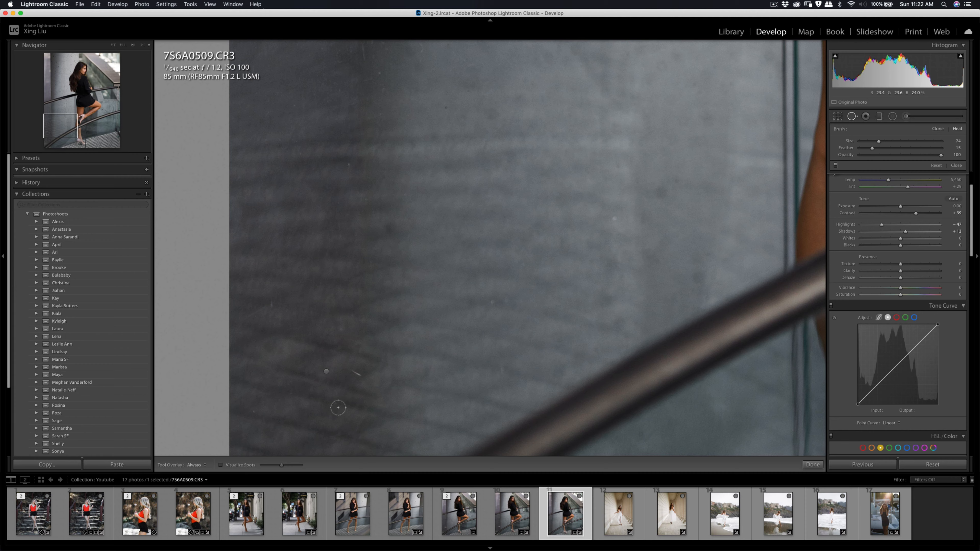
pyautogui.moveTo(338, 406); pyautogui.dragTo(356, 368)
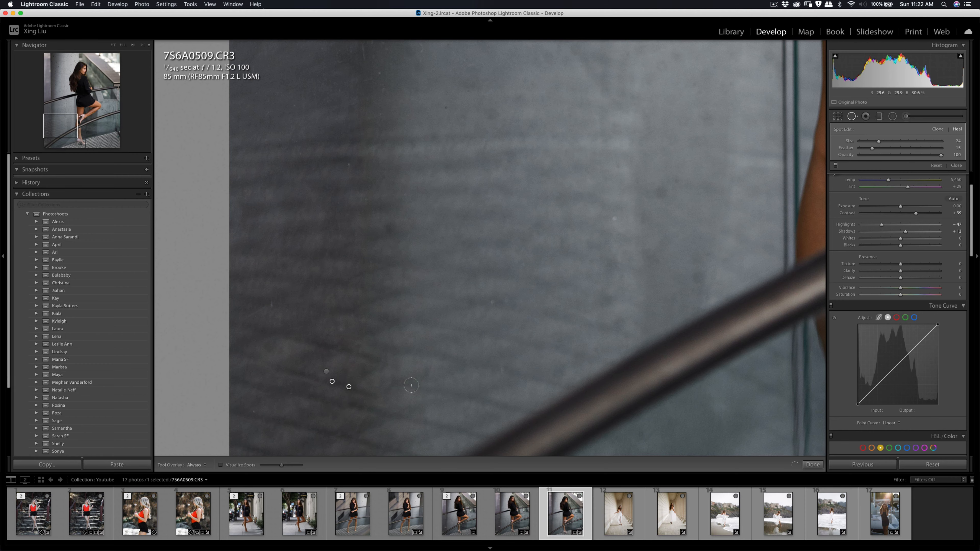
pyautogui.press('q')
pyautogui.press('z')
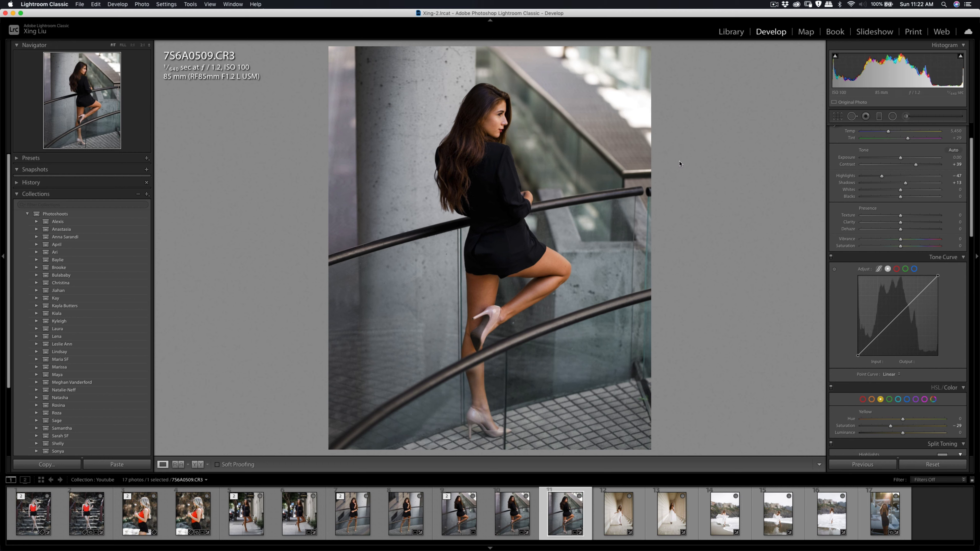
# Straighten 756A0509.CR3 by rotating the crop to an angle of 0.43 and apply the crop
pyautogui.click(837, 119)
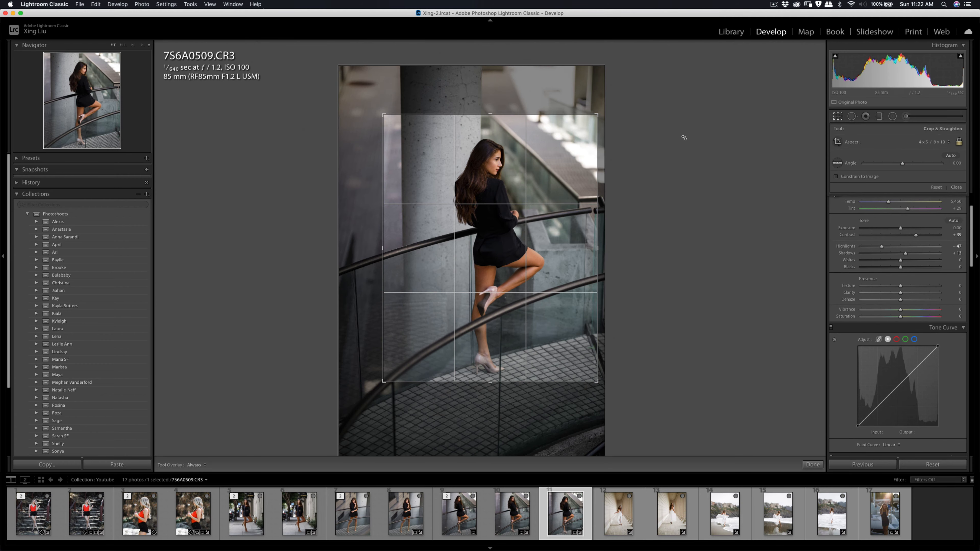
pyautogui.moveTo(682, 136); pyautogui.dragTo(689, 137)
pyautogui.press('Return')
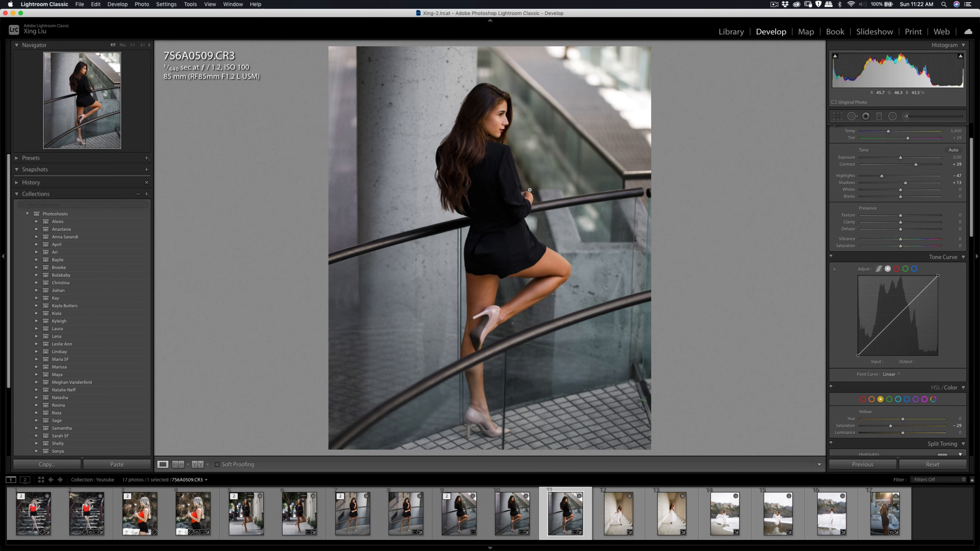
pyautogui.press('r')
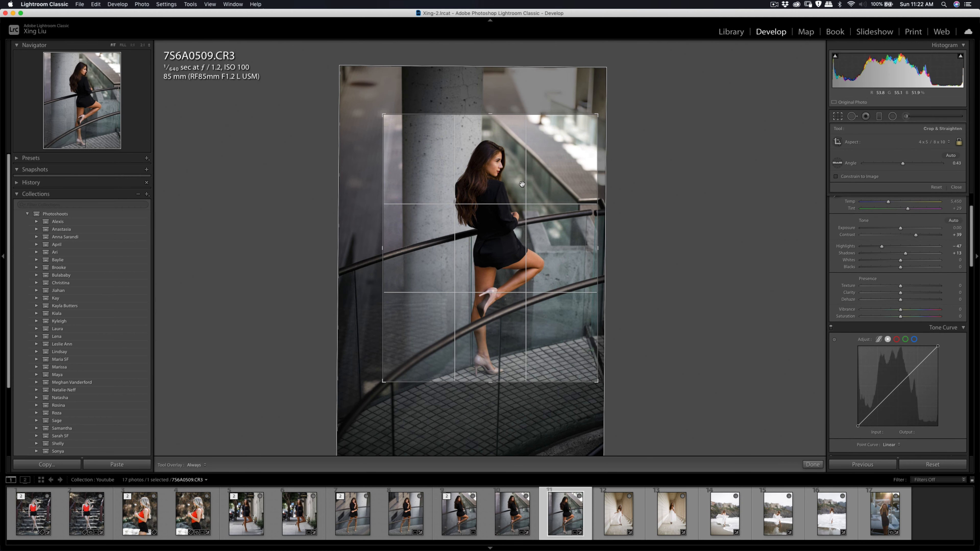
pyautogui.press('Return')
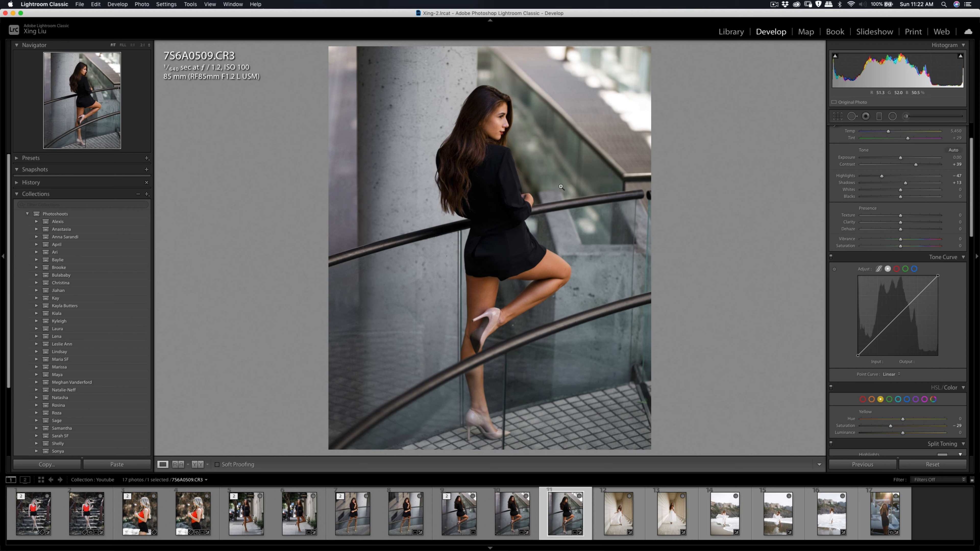
# Open 756A0509.CR3 in Imagenomic Portraiture 3 as a copy with Lightroom adjustments
pyautogui.rightClick(534, 200)
pyautogui.moveTo(540, 203)
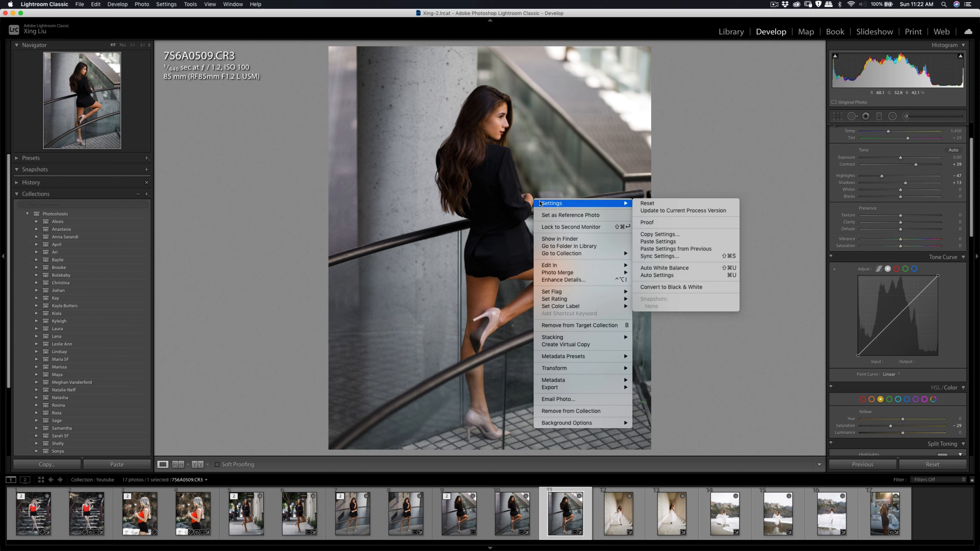
pyautogui.moveTo(617, 266)
pyautogui.click(663, 284)
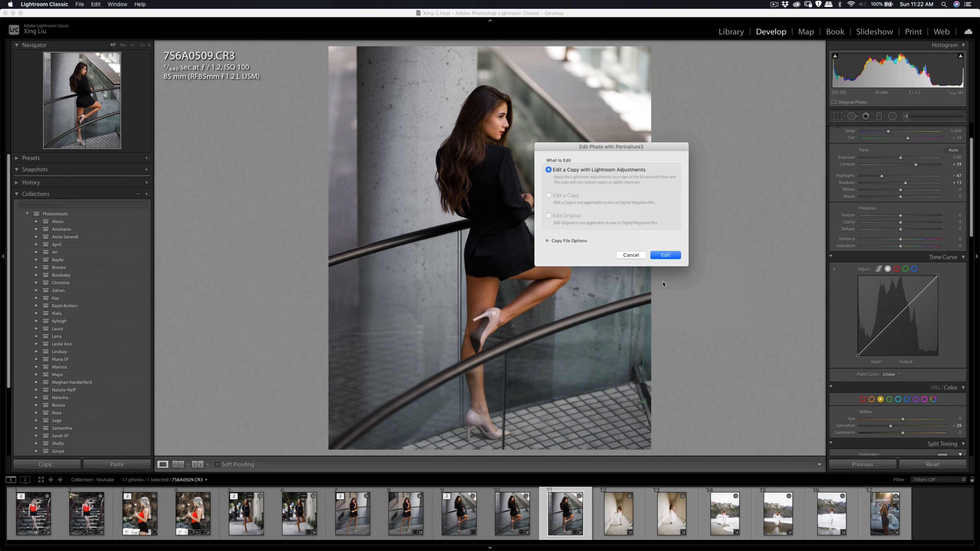
pyautogui.click(670, 254)
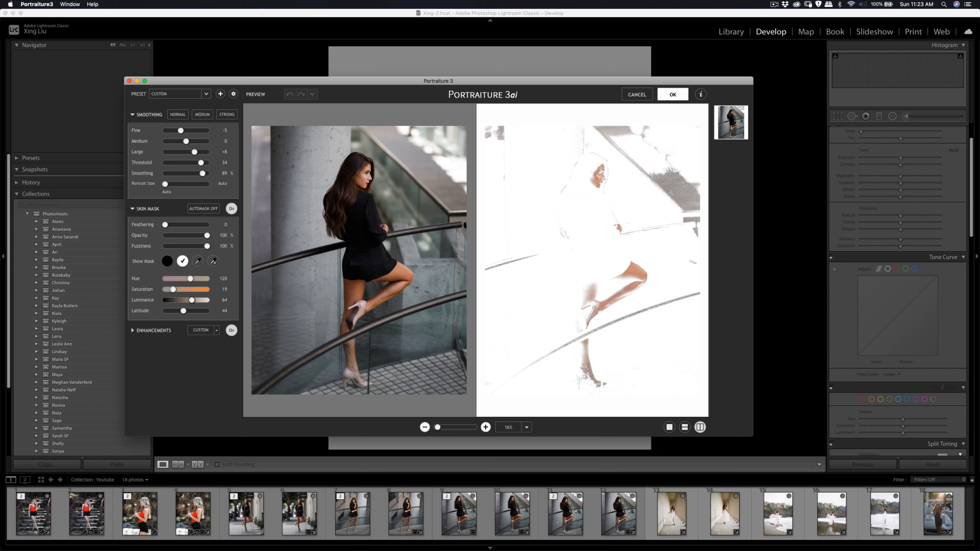
# Sample the woman's facial skin tone for the Portraiture skin mask and apply the smoothing to 756A0509
pyautogui.click(197, 261)
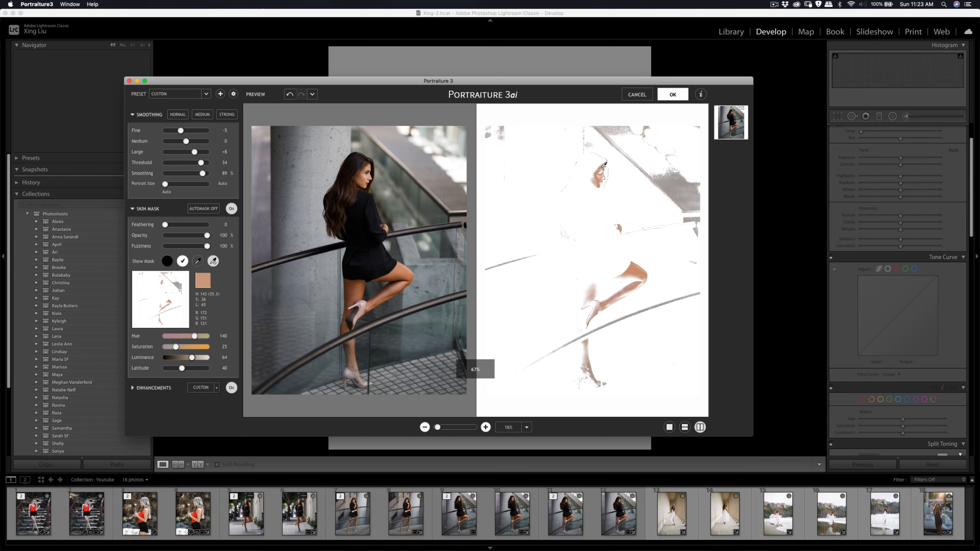
pyautogui.click(670, 96)
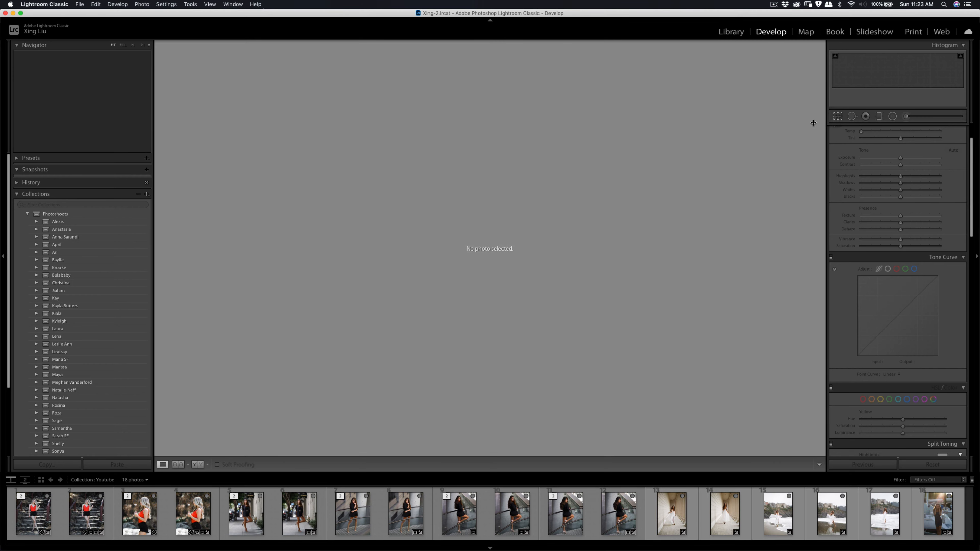
# Export the retouched 756A0509-Edit.tif to the specific hard drive folder with the existing export settings
pyautogui.click(579, 515)
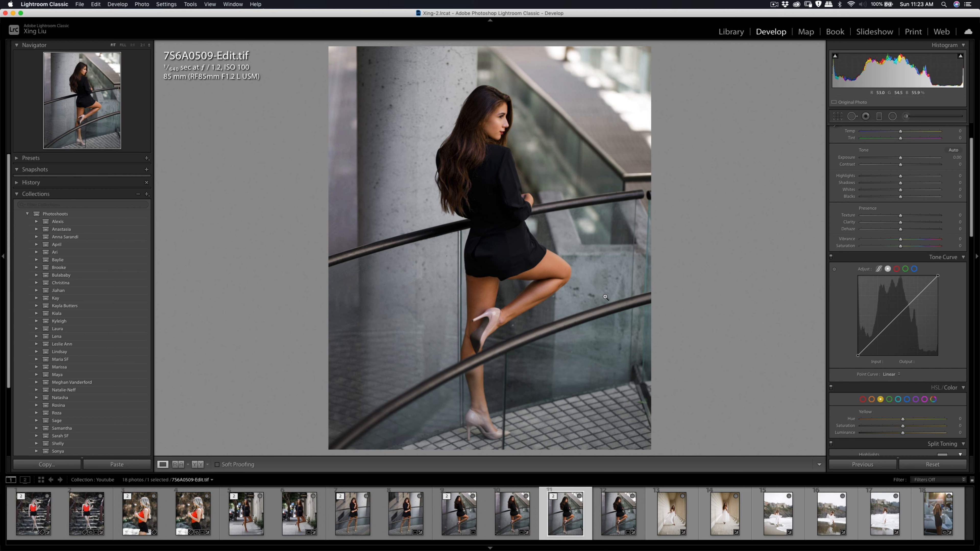
pyautogui.press('super+shift+e')
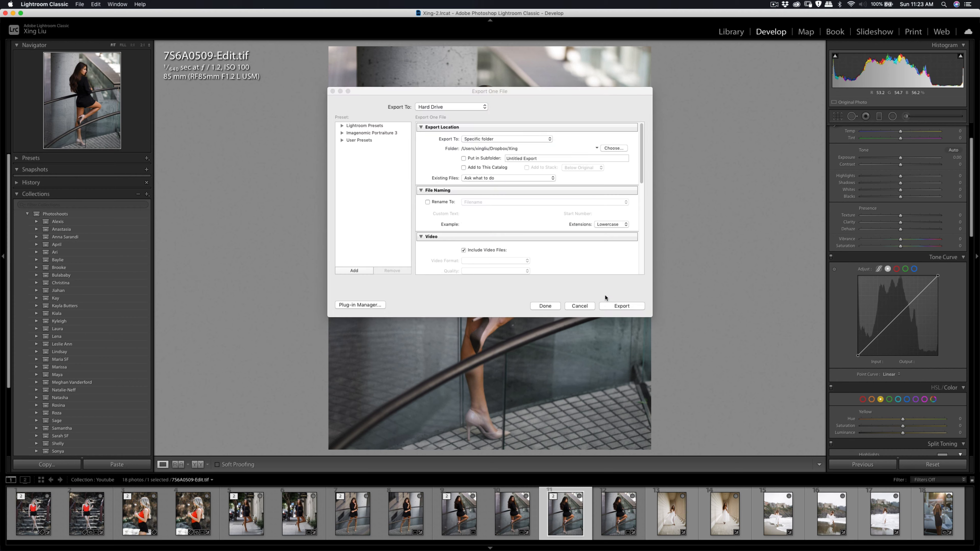
pyautogui.click(621, 308)
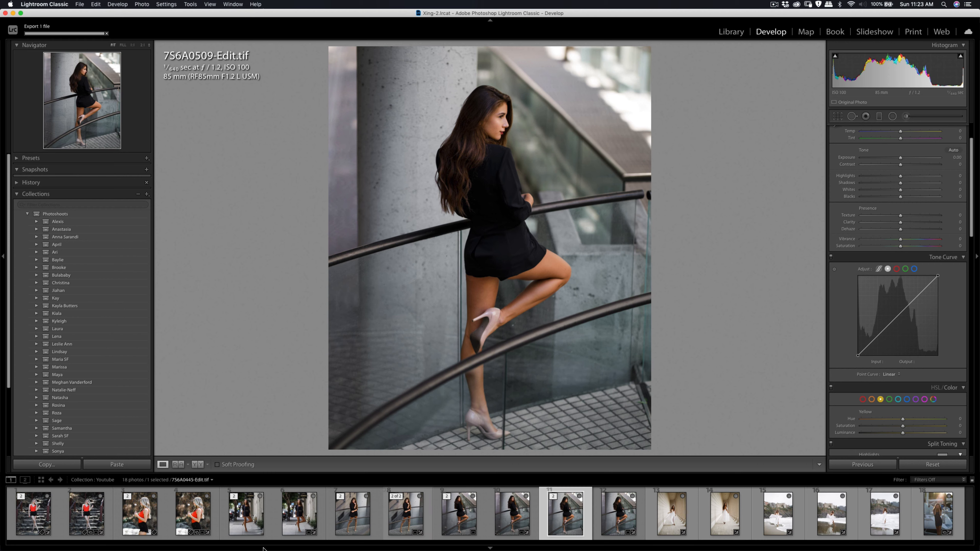
# Open 756A0513.CR3, lower its yellow saturation, and set exposure to +0.25, contrast to +28 and highlights to -56
pyautogui.click(689, 517)
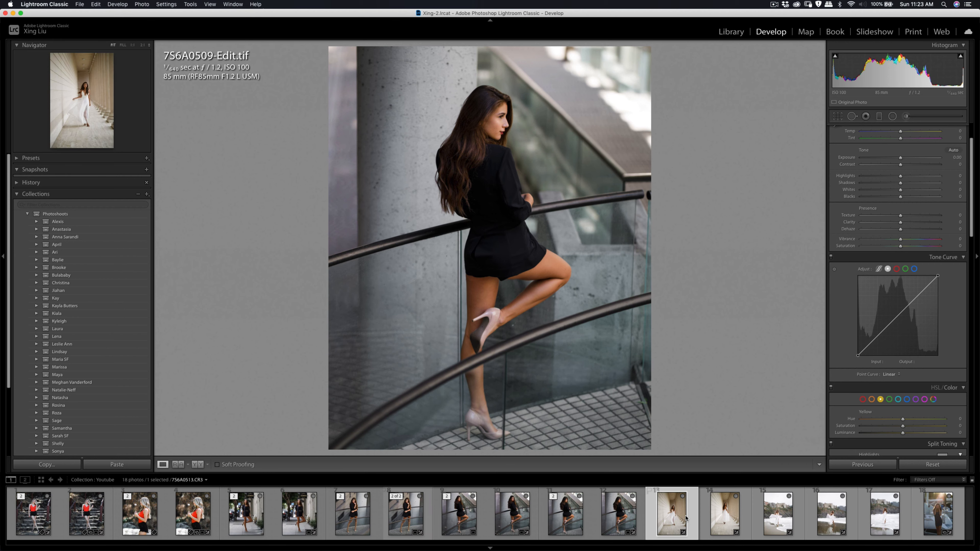
pyautogui.click(710, 517)
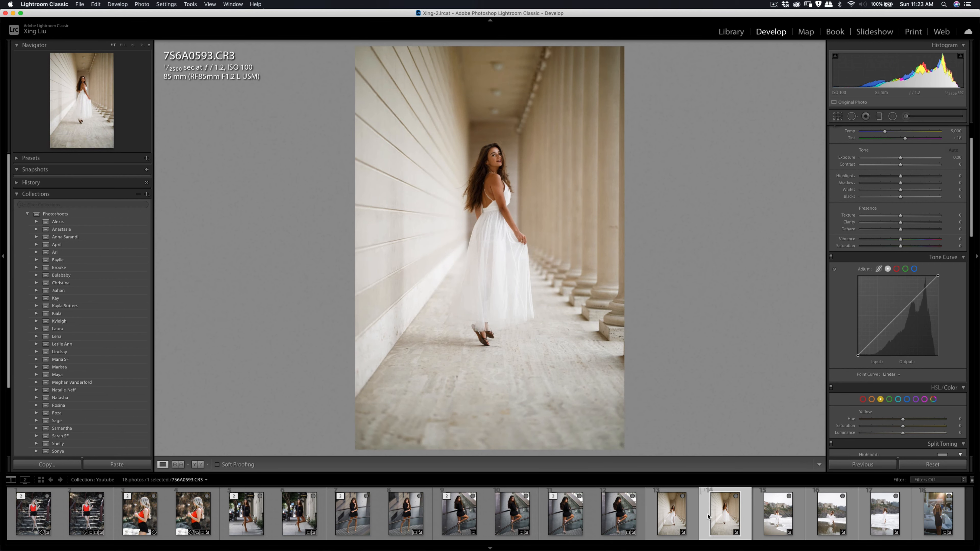
pyautogui.click(669, 516)
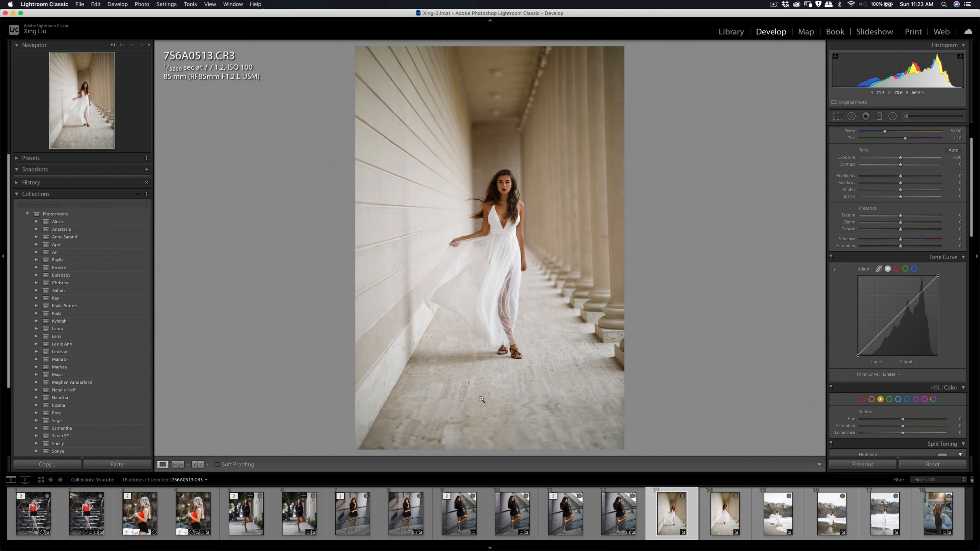
pyautogui.moveTo(903, 425); pyautogui.dragTo(888, 425)
pyautogui.scroll(3, 896, 347)
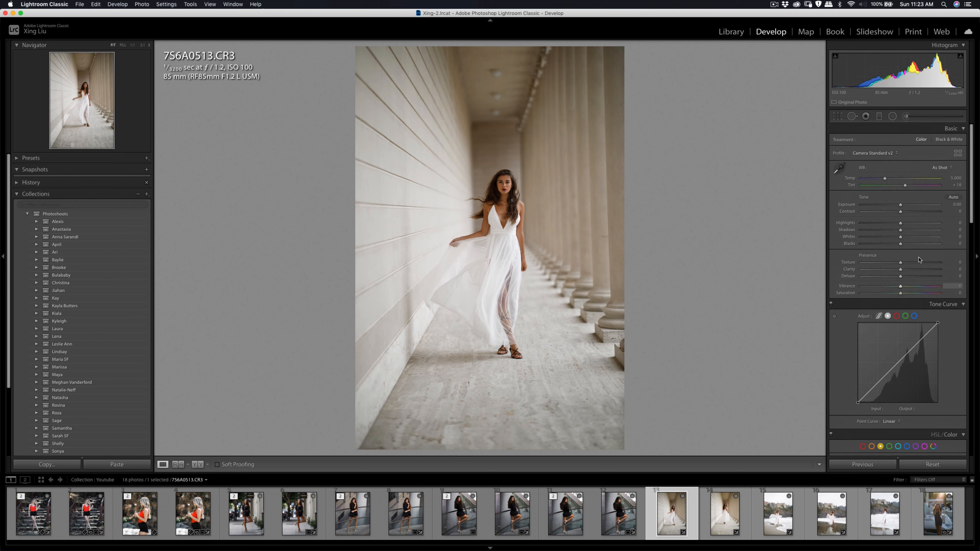
pyautogui.moveTo(900, 206)
pyautogui.mouseDown()
pyautogui.moveTo(908, 212)
pyautogui.moveTo(874, 223)
pyautogui.moveTo(911, 212)
pyautogui.mouseUp()
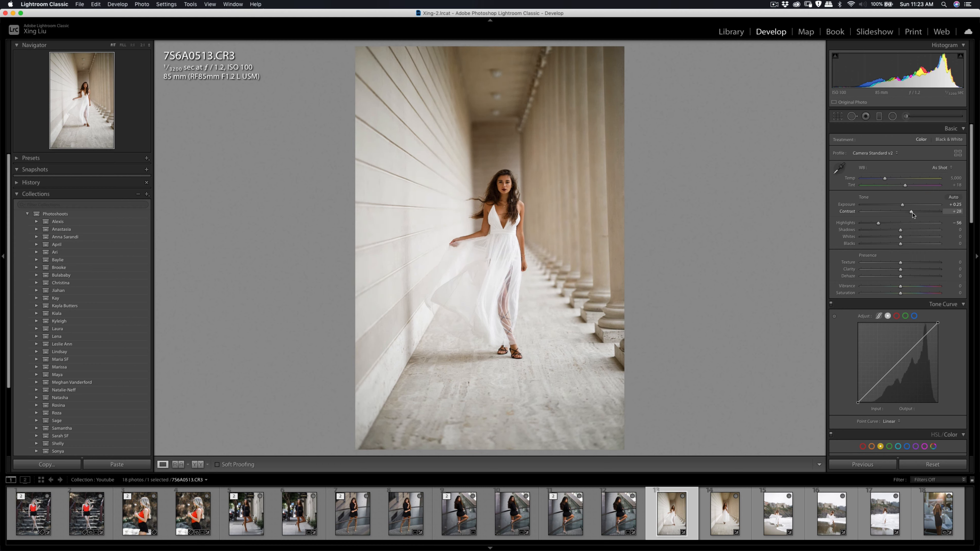
# Brighten the woman's figure and hair in 756A0513.CR3 with separate Adjustment Brush masks using the Shadows effect at 23
pyautogui.click(905, 117)
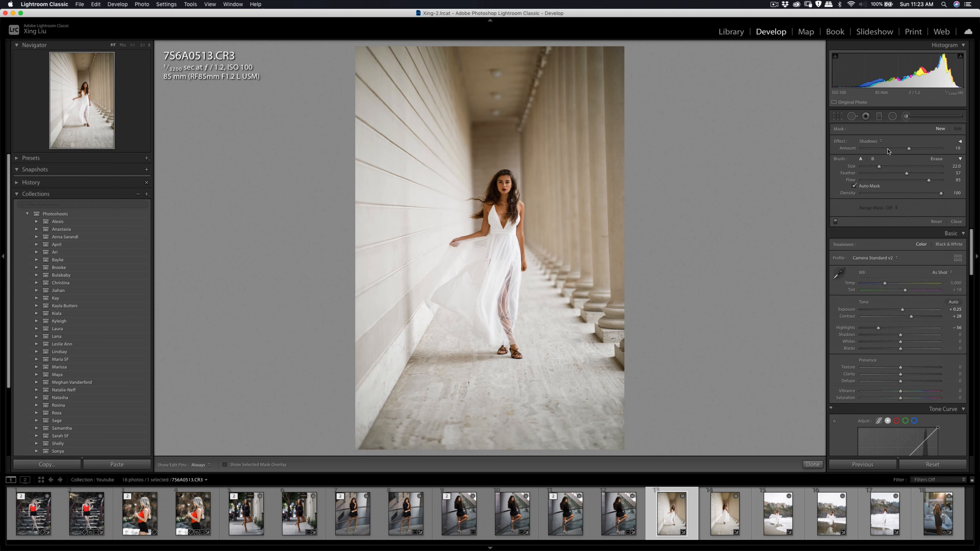
pyautogui.scroll(-9, 496, 228)
pyautogui.moveTo(504, 206)
pyautogui.mouseDown()
pyautogui.moveTo(502, 183)
pyautogui.moveTo(501, 209)
pyautogui.moveTo(470, 254)
pyautogui.moveTo(511, 341)
pyautogui.mouseUp()
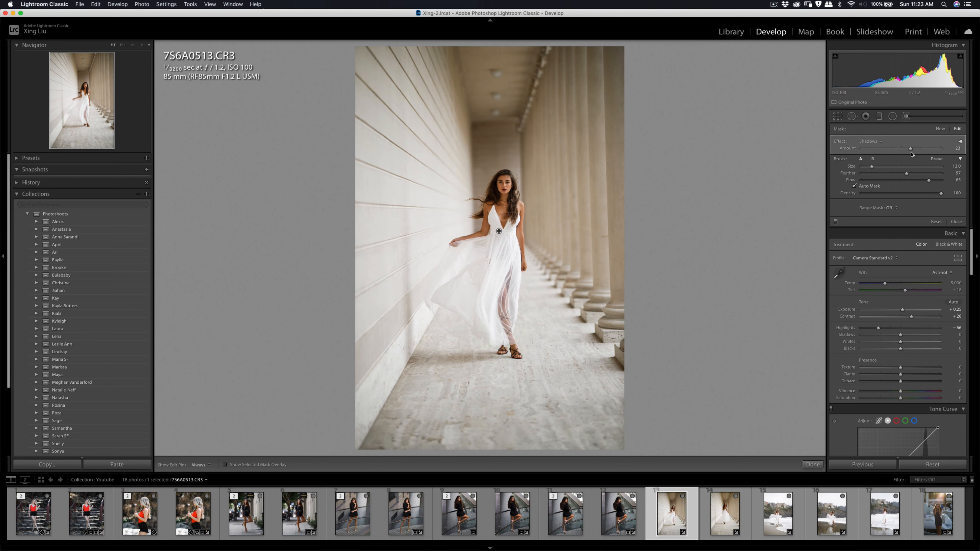
pyautogui.click(939, 128)
pyautogui.scroll(-7, 501, 200)
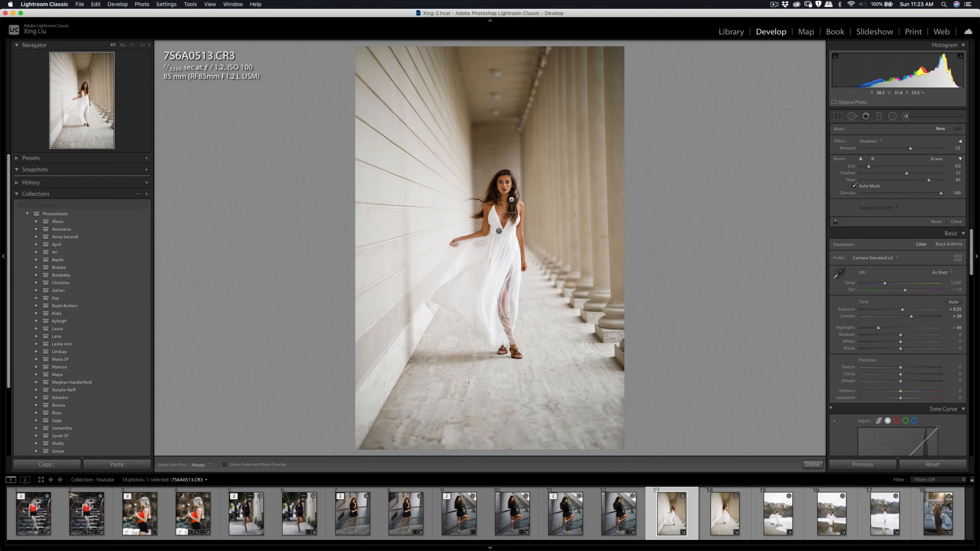
pyautogui.press('h')
pyautogui.moveTo(476, 235)
pyautogui.mouseDown()
pyautogui.moveTo(511, 237)
pyautogui.moveTo(514, 324)
pyautogui.mouseUp()
# Crop 756A0513.CR3 tightly around the woman at the 4 x 5 / 8 x 10 aspect ratio with an angle of 0.78
pyautogui.click(836, 116)
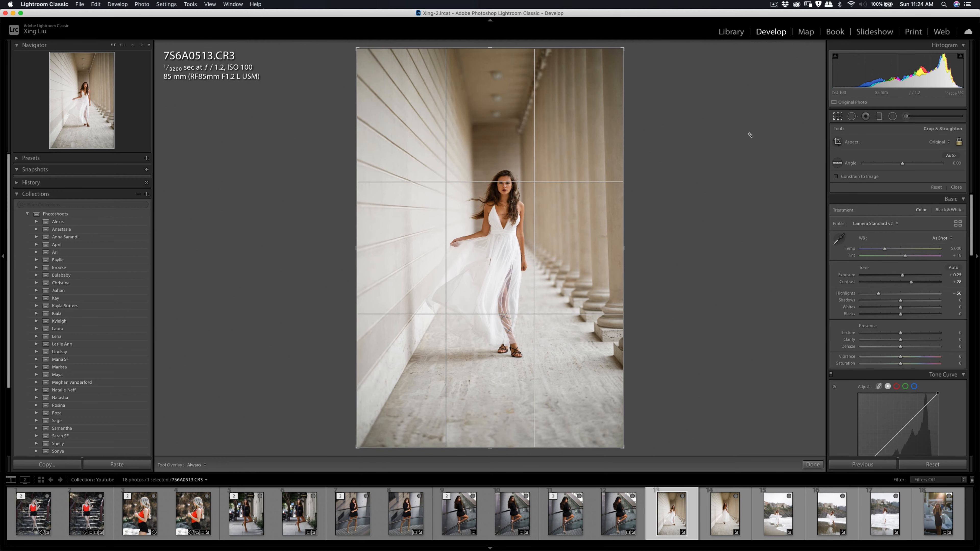
pyautogui.click(937, 141)
pyautogui.click(938, 170)
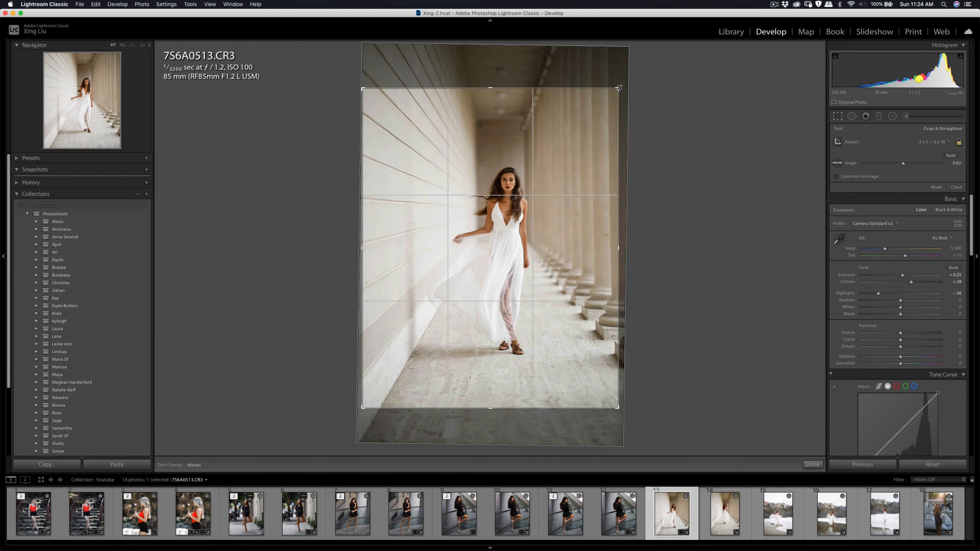
pyautogui.moveTo(619, 87); pyautogui.dragTo(604, 106)
pyautogui.moveTo(579, 139); pyautogui.dragTo(549, 149)
pyautogui.moveTo(604, 106); pyautogui.dragTo(592, 123)
pyautogui.moveTo(564, 154); pyautogui.dragTo(555, 169)
pyautogui.moveTo(592, 122); pyautogui.dragTo(618, 148)
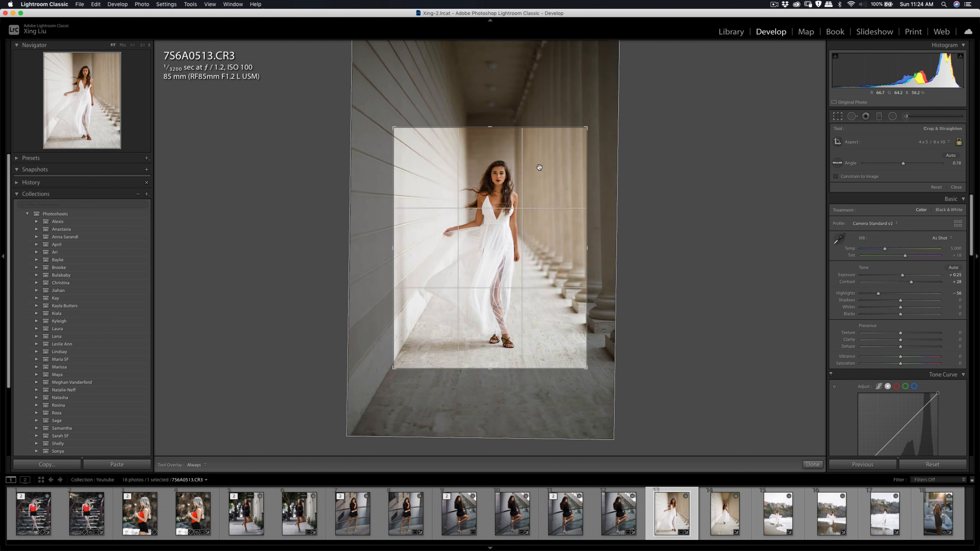
pyautogui.moveTo(539, 167); pyautogui.dragTo(534, 171)
pyautogui.moveTo(394, 369); pyautogui.dragTo(390, 374)
pyautogui.moveTo(453, 337); pyautogui.dragTo(446, 343)
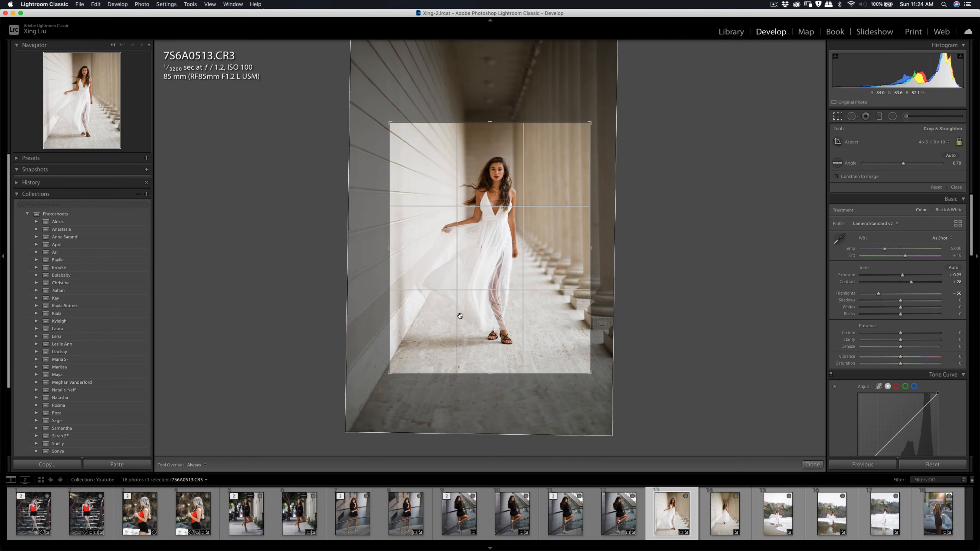
pyautogui.press('Return')
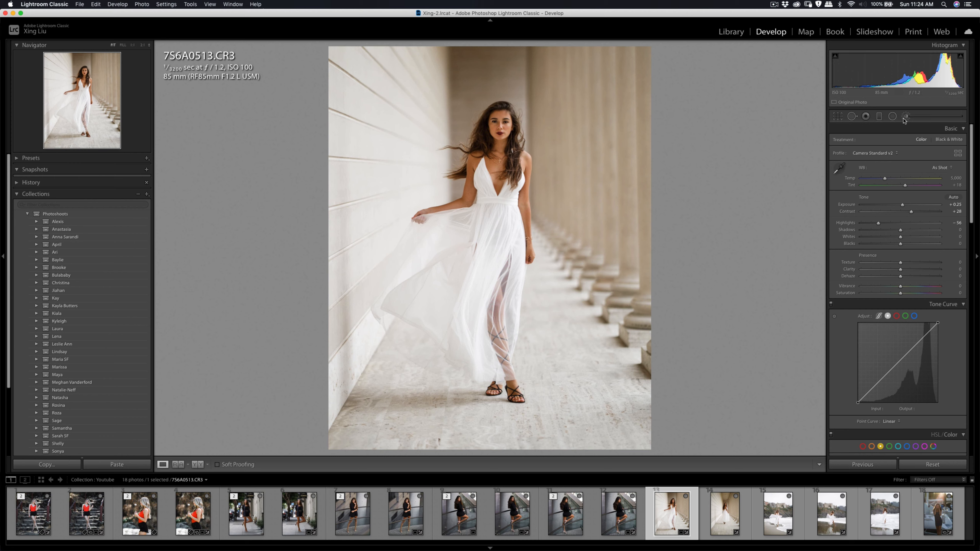
# Brighten the woman's face with a Shadows Adjustment Brush reduced to size 4.0
pyautogui.click(905, 117)
pyautogui.press('[')
pyautogui.press('[')
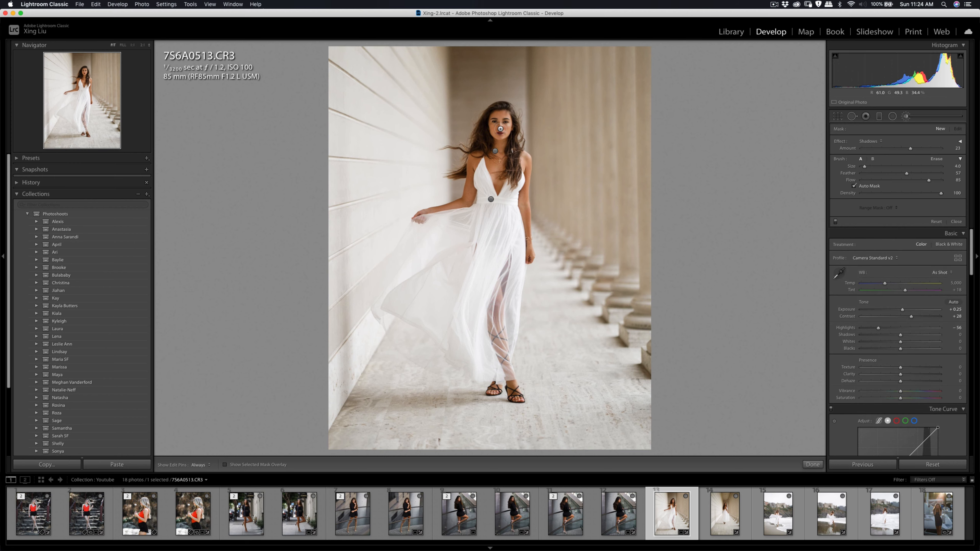
pyautogui.press('h')
pyautogui.click(906, 116)
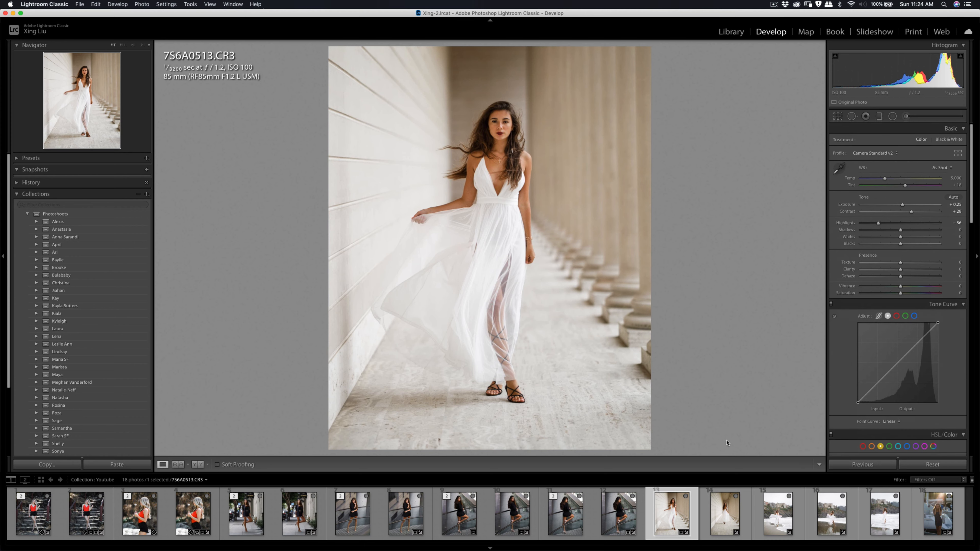
# Copy the develop settings of 756A0513.CR3 and paste them onto 756A0593.CR3
pyautogui.click(47, 464)
pyautogui.click(614, 272)
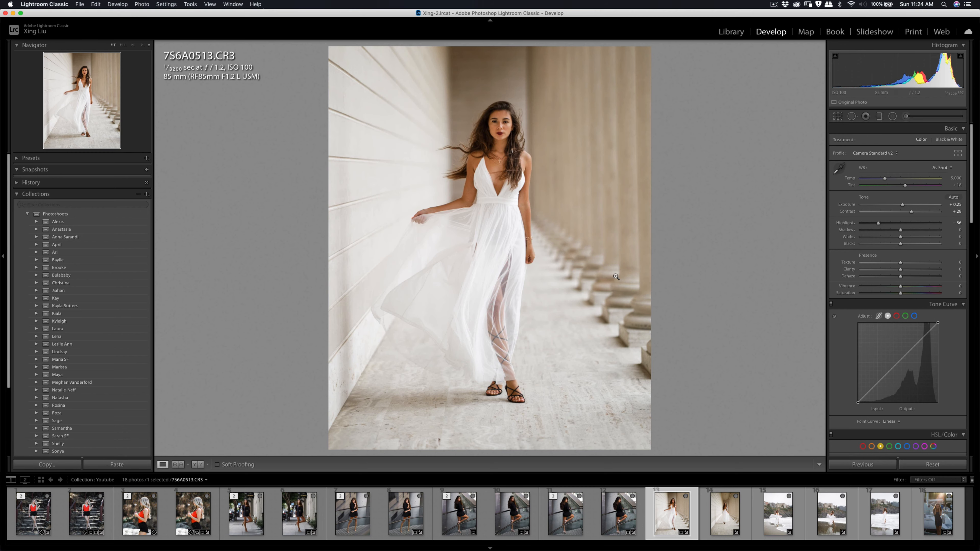
pyautogui.click(700, 492)
pyautogui.click(117, 464)
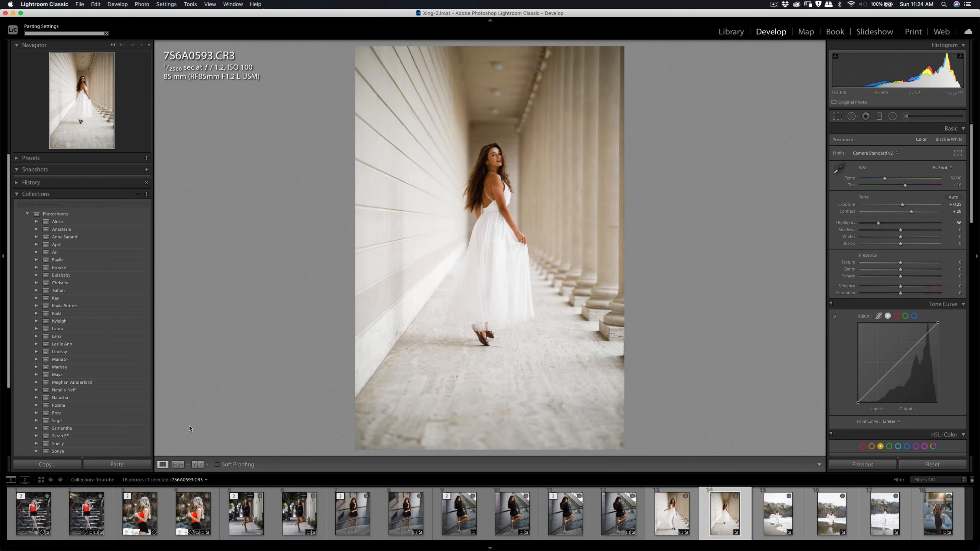
# Paint Shadows brush masks on the woman's hair and shoulder in 756A0593.CR3, and set highlights to -72 and exposure to +0.20
pyautogui.click(906, 116)
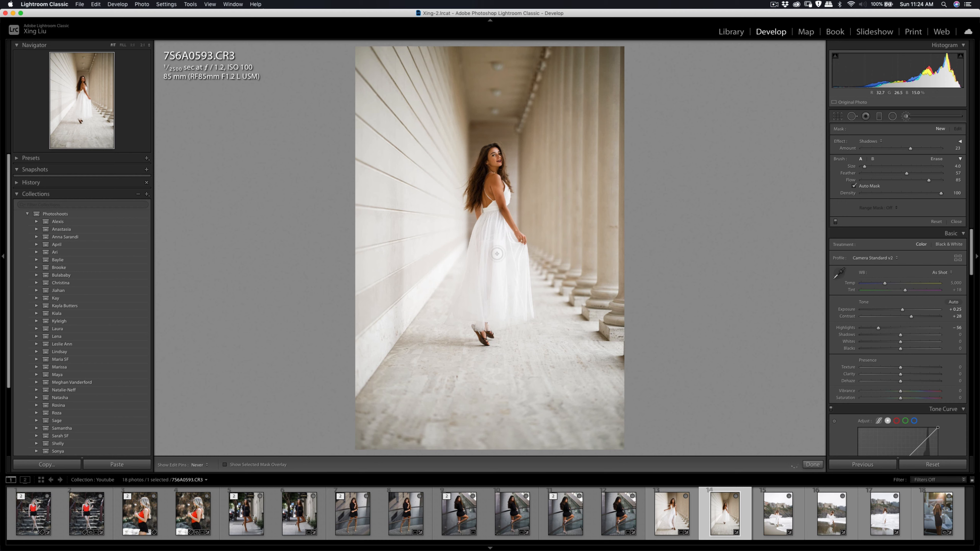
pyautogui.click(489, 171)
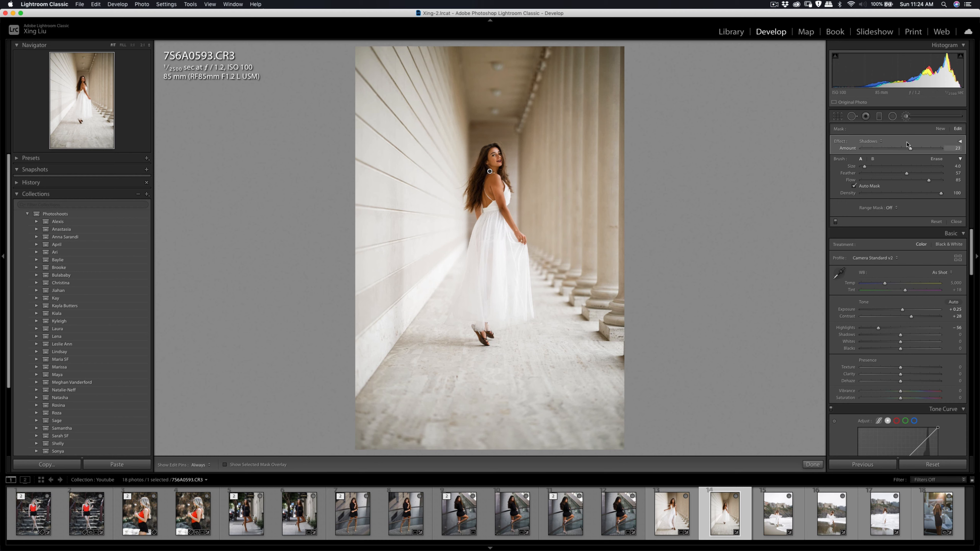
pyautogui.click(939, 130)
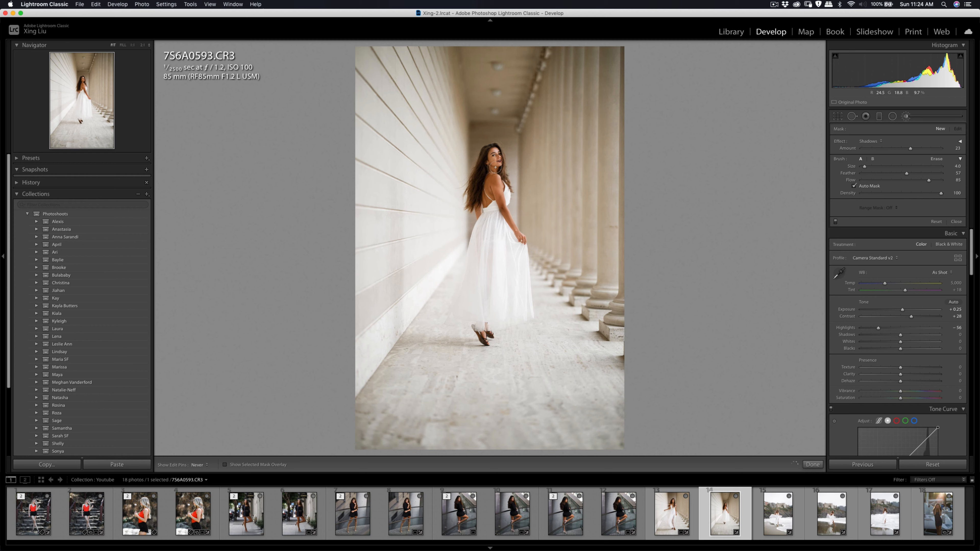
pyautogui.moveTo(496, 167); pyautogui.dragTo(478, 194)
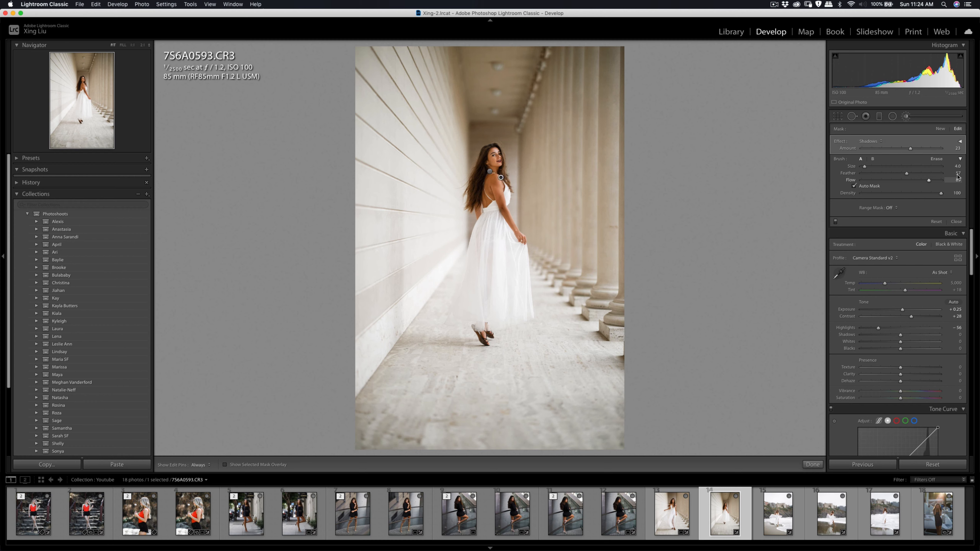
pyautogui.click(936, 129)
pyautogui.moveTo(877, 328); pyautogui.dragTo(903, 311)
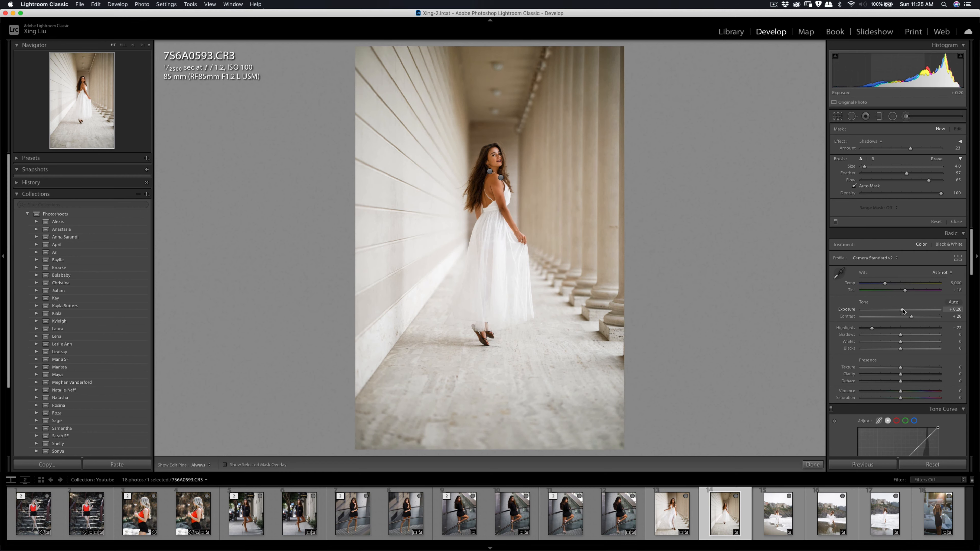
# Crop 756A0593.CR3 around the woman at the 4 x 5 / 8 x 10 aspect ratio with an angle of -0.45
pyautogui.click(837, 116)
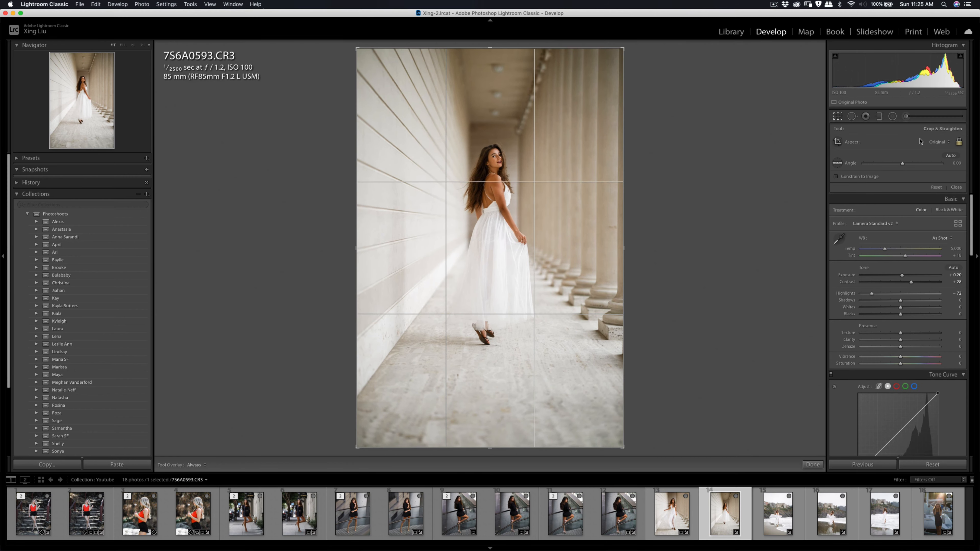
pyautogui.click(923, 142)
pyautogui.click(925, 162)
pyautogui.moveTo(667, 158); pyautogui.dragTo(671, 156)
pyautogui.moveTo(620, 86); pyautogui.dragTo(583, 135)
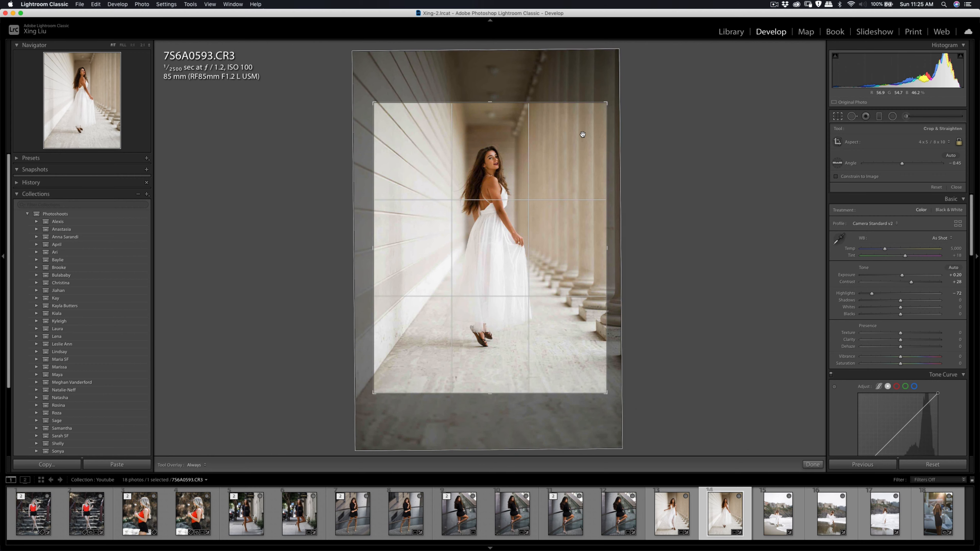
pyautogui.press('Return')
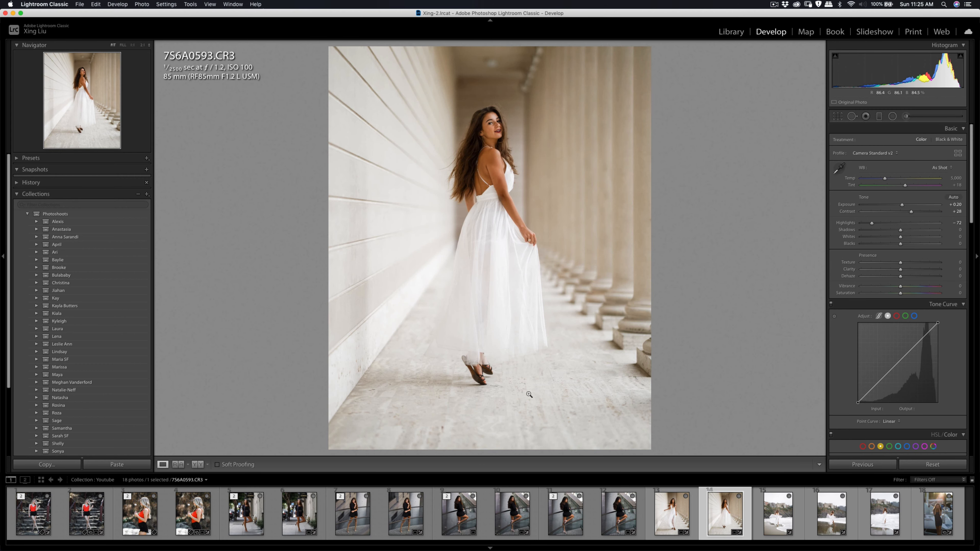
# Open 756A0513.CR3 and 756A0593.CR3 together in Imagenomic Portraiture 3
pyautogui.keyDown('super'); pyautogui.click(688, 518); pyautogui.keyUp('super')
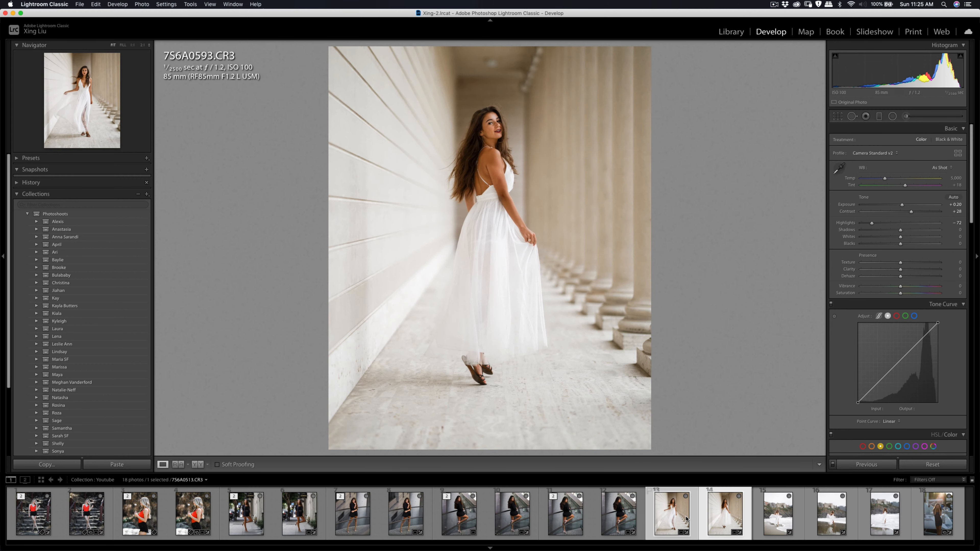
pyautogui.rightClick(692, 517)
pyautogui.moveTo(768, 372)
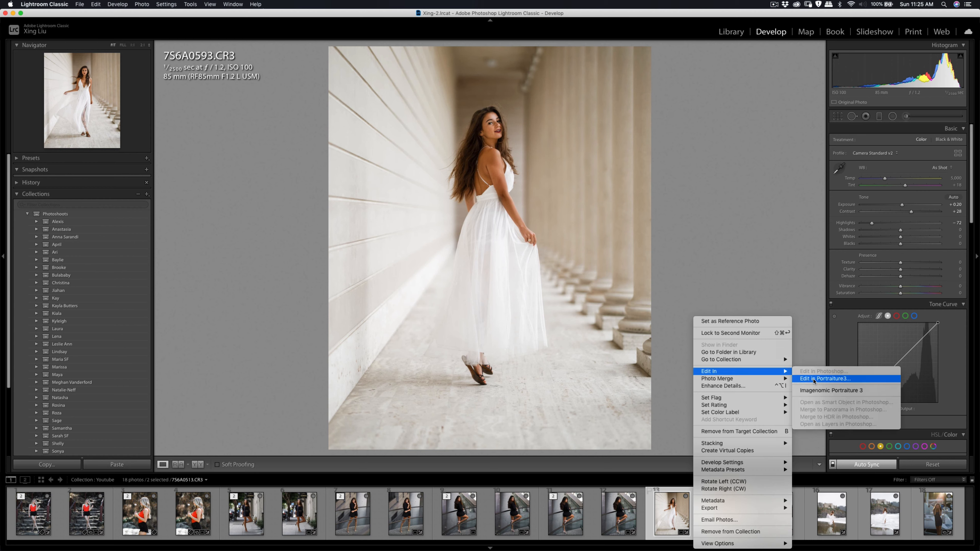
pyautogui.click(825, 390)
pyautogui.click(665, 255)
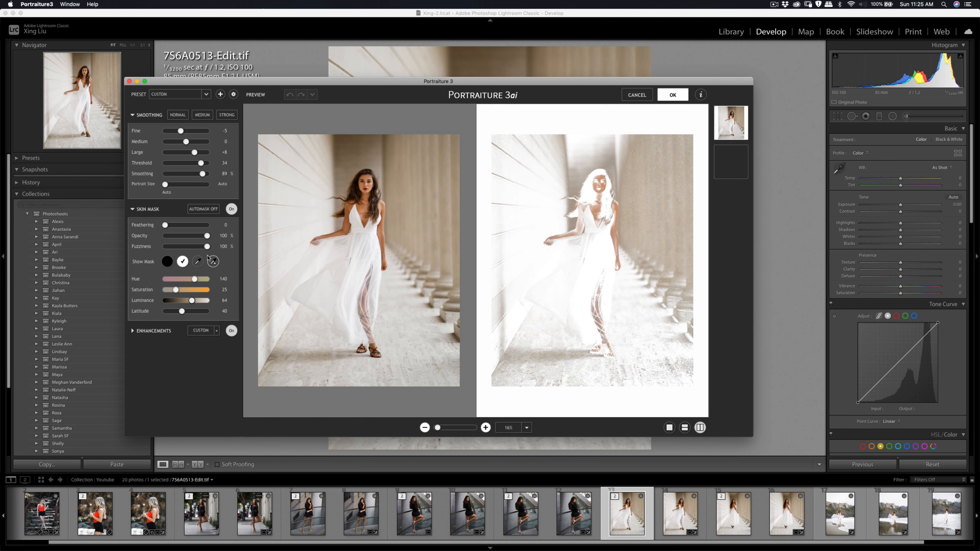
# Sample the woman's facial skin tone for the Portraiture skin mask and apply the smoothing to the colonnade portraits
pyautogui.click(198, 261)
pyautogui.click(371, 175)
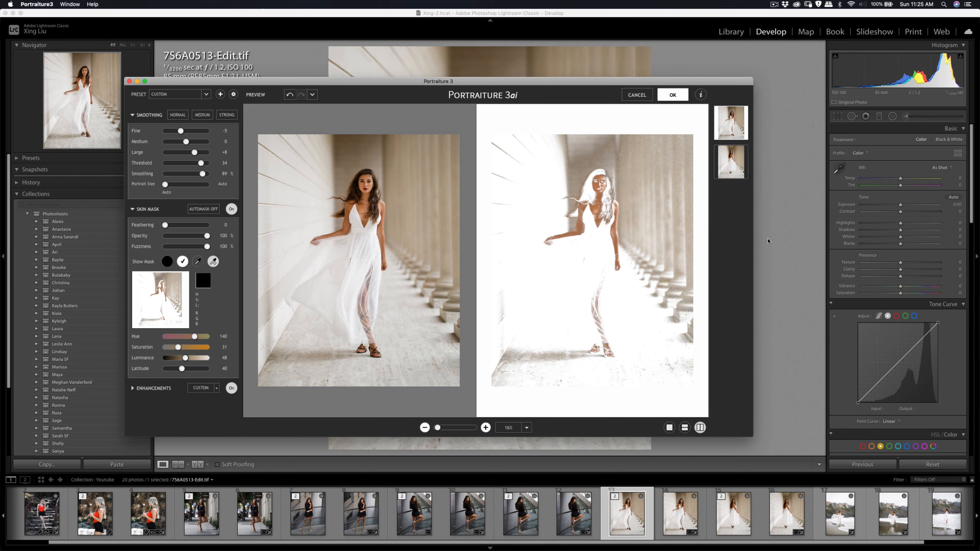
pyautogui.press('Return')
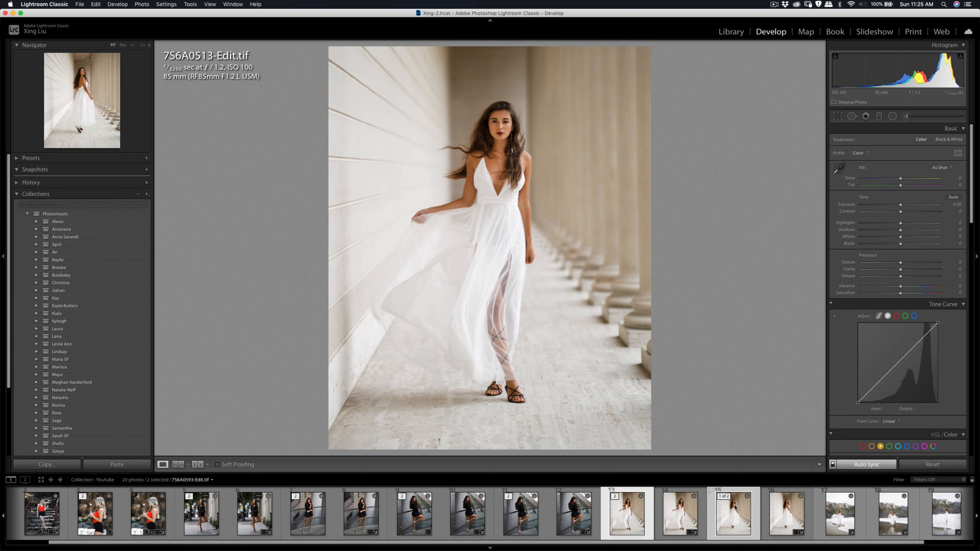
# Export 756A0513-Edit.tif and 756A0593-Edit.tif with the existing export settings
pyautogui.press('super+shift+e')
pyautogui.click(632, 307)
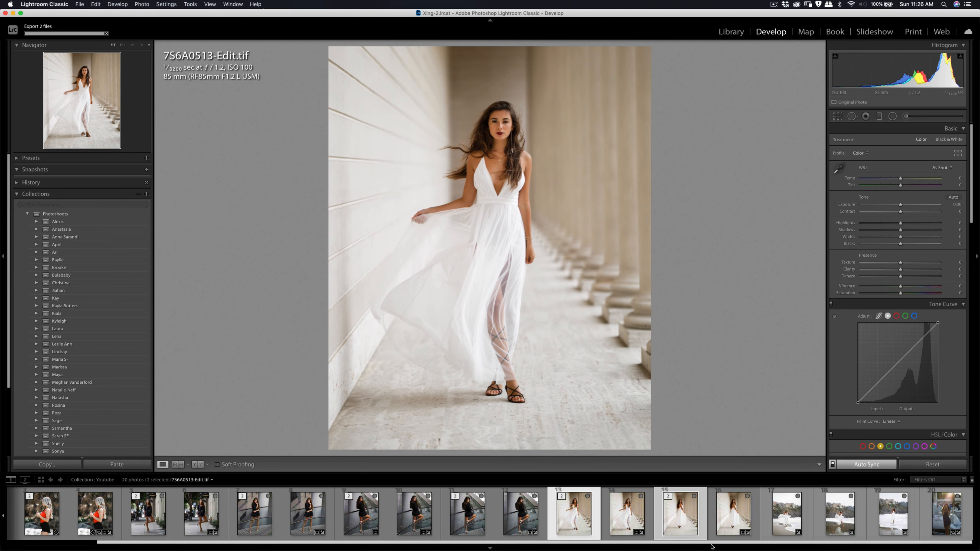
# Open the beach portrait 756A0650.CR3 and set exposure to -0.40, contrast to +24 and highlights to -21
pyautogui.scroll(-1, 534, 540)
pyautogui.click(788, 521)
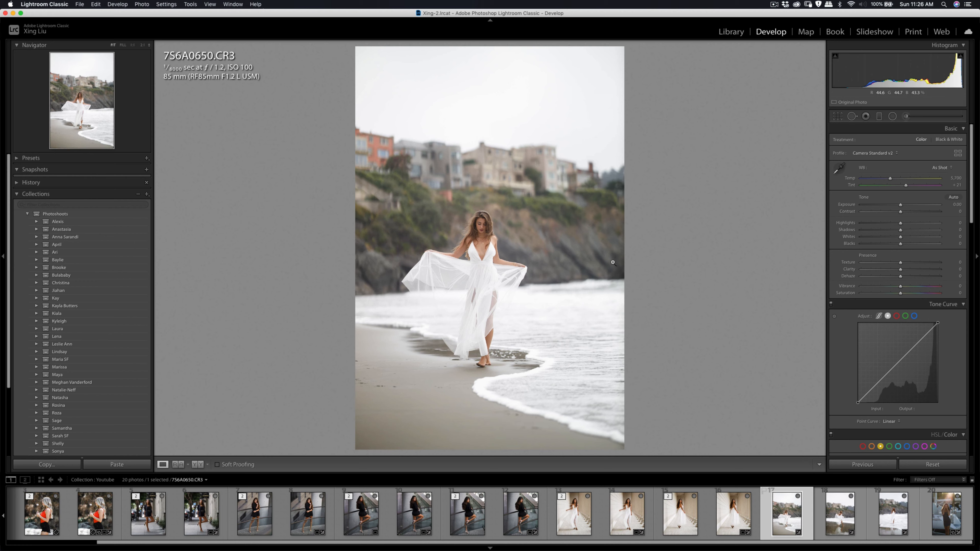
pyautogui.moveTo(900, 204); pyautogui.dragTo(891, 224)
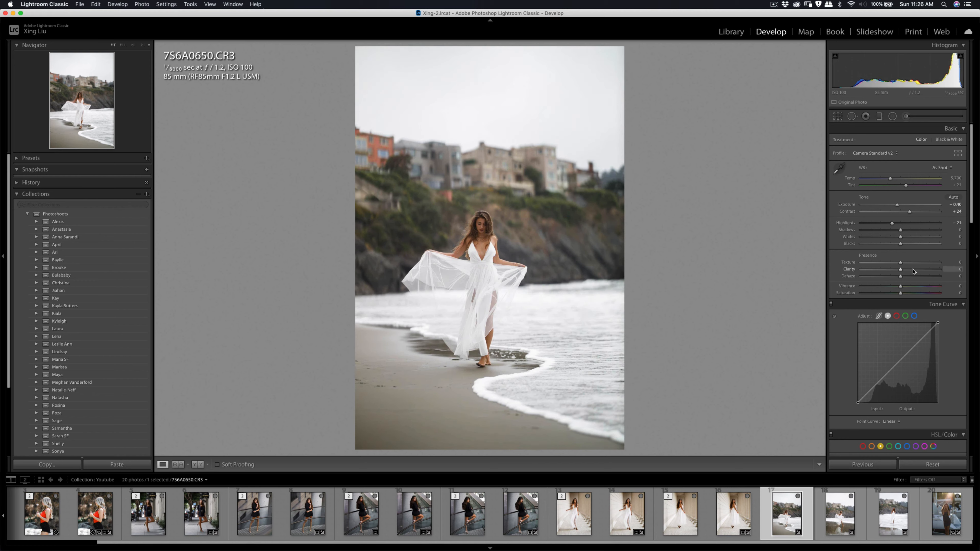
# Brush a Shadows adjustment of 23 over the woman's dress, and paint a second brush mask from her face
pyautogui.scroll(-5, 910, 344)
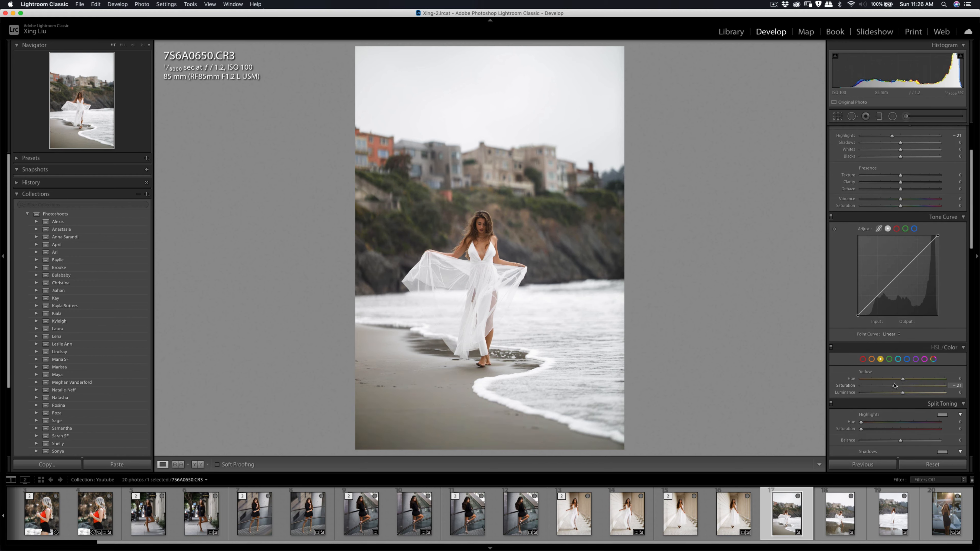
pyautogui.click(906, 359)
pyautogui.scroll(4, 900, 287)
pyautogui.click(907, 117)
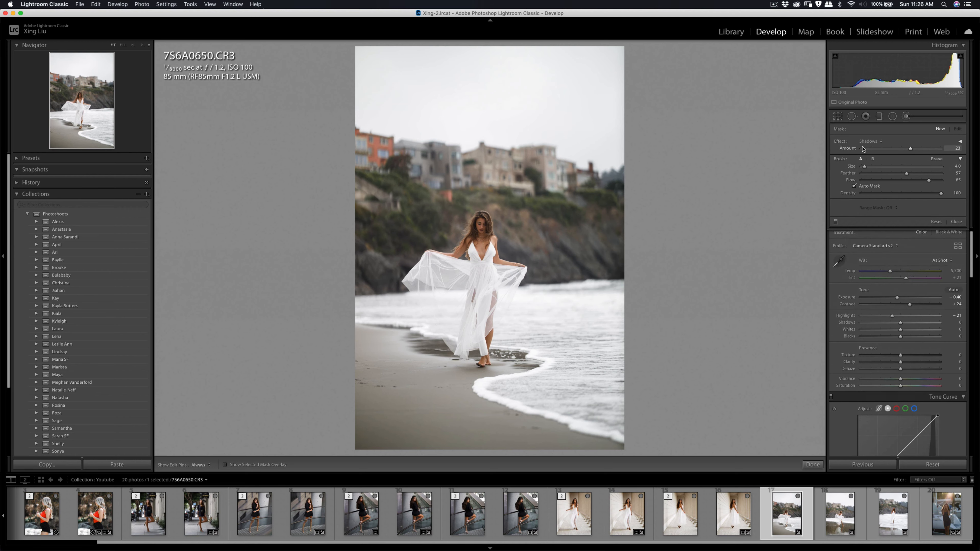
pyautogui.scroll(4, 489, 268)
pyautogui.moveTo(486, 263)
pyautogui.mouseDown()
pyautogui.moveTo(479, 239)
pyautogui.moveTo(473, 308)
pyautogui.moveTo(484, 339)
pyautogui.mouseUp()
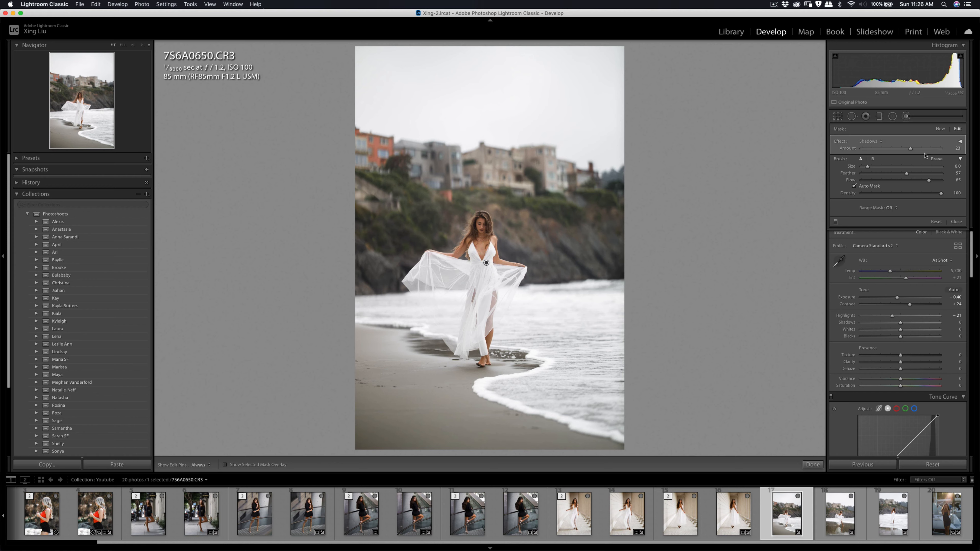
pyautogui.click(939, 129)
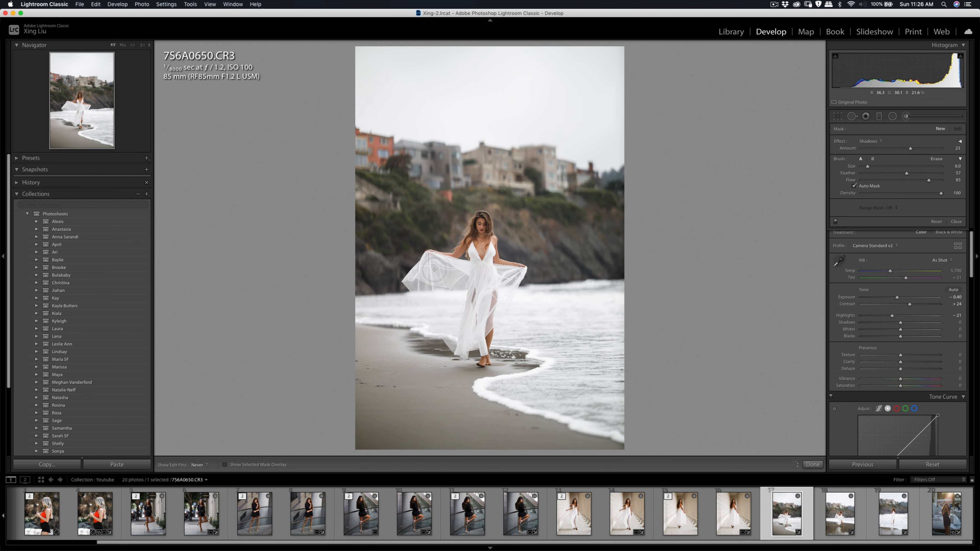
pyautogui.moveTo(434, 270)
pyautogui.mouseDown()
pyautogui.moveTo(463, 261)
pyautogui.moveTo(474, 232)
pyautogui.moveTo(483, 233)
pyautogui.moveTo(482, 299)
pyautogui.mouseUp()
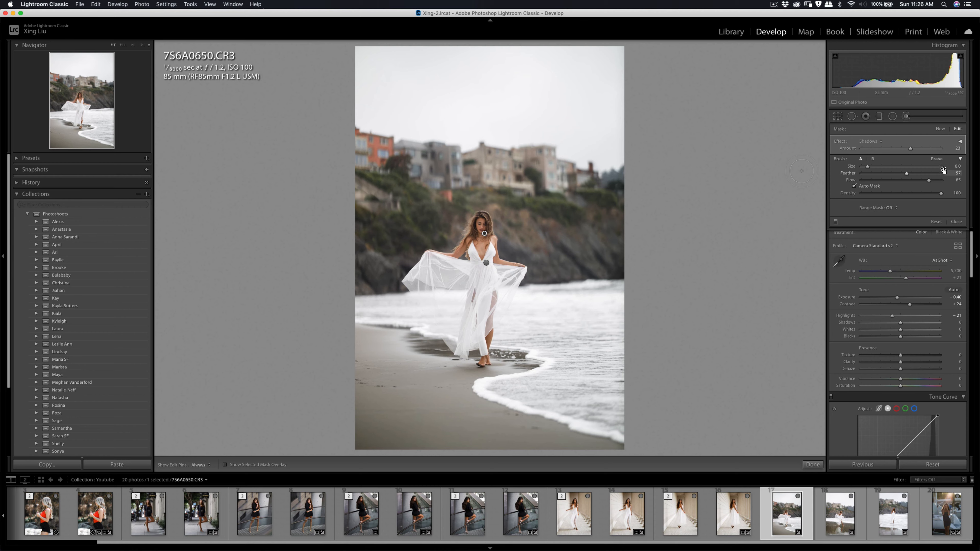
pyautogui.moveTo(911, 149); pyautogui.dragTo(910, 149)
# Crop the beach portrait to 4 x 5 / 8 x 10 around the woman and straighten it by about 1.03 degrees
pyautogui.click(837, 117)
pyautogui.click(932, 142)
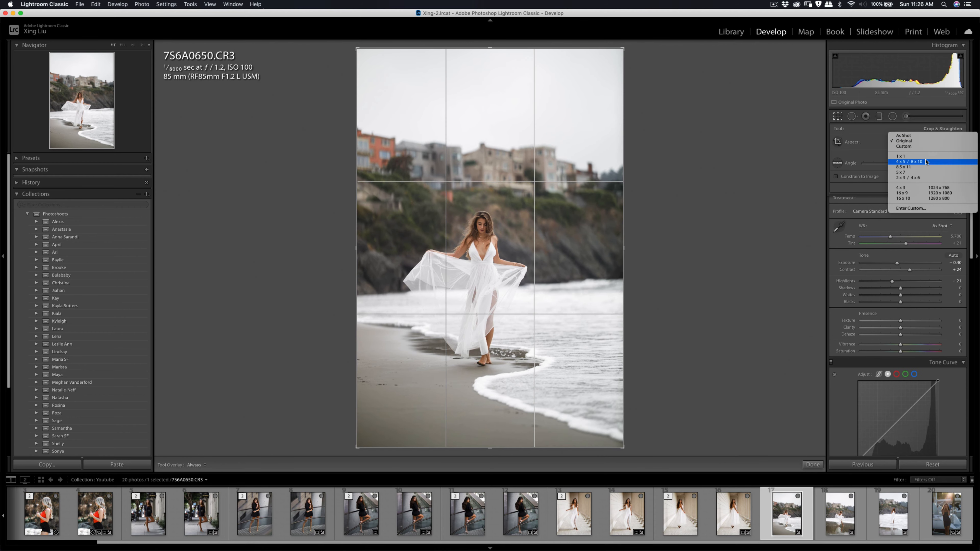
pyautogui.click(927, 166)
pyautogui.moveTo(620, 88); pyautogui.dragTo(599, 114)
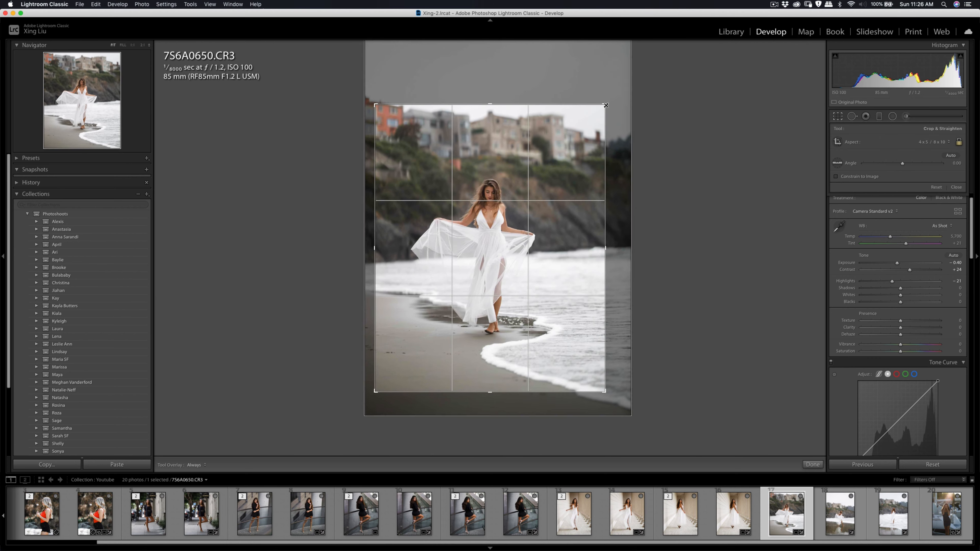
pyautogui.moveTo(633, 170); pyautogui.dragTo(632, 177)
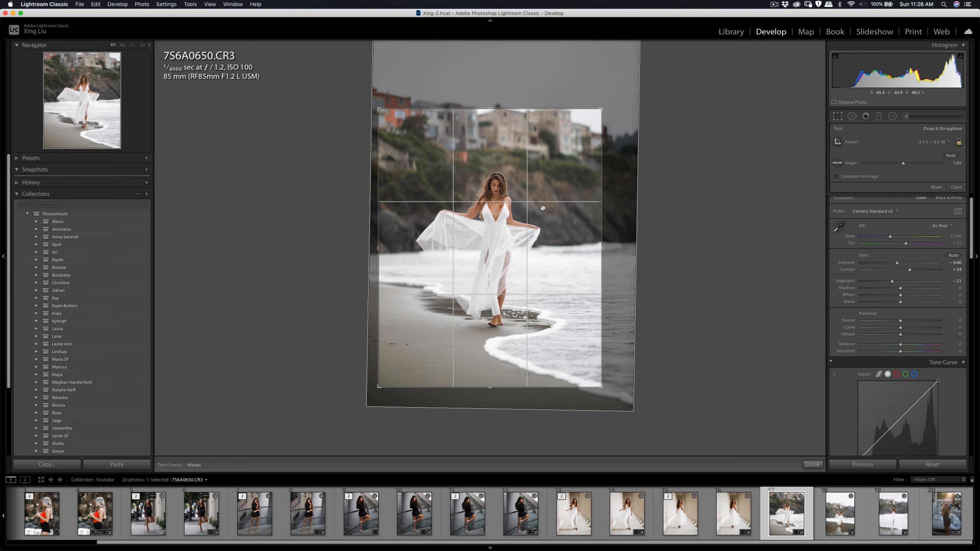
pyautogui.moveTo(540, 213); pyautogui.dragTo(540, 209)
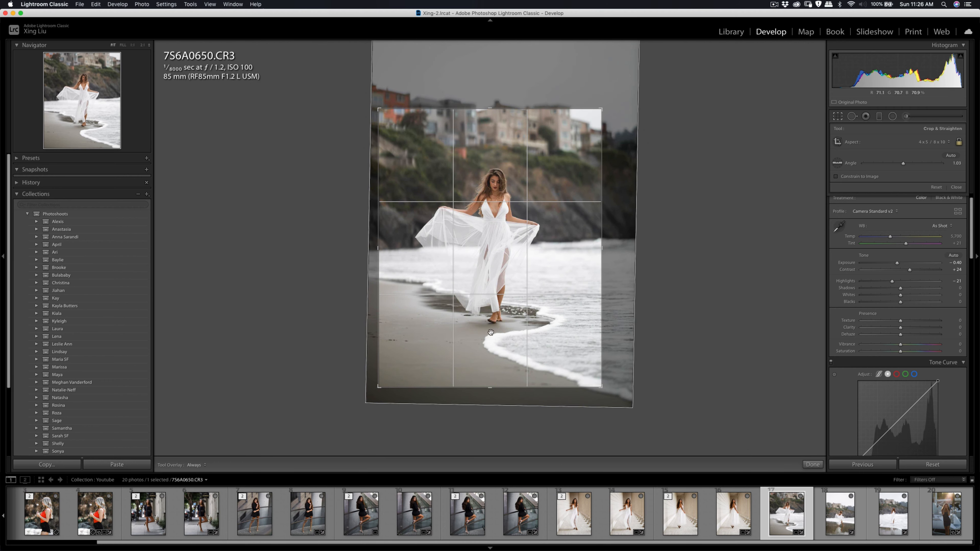
pyautogui.moveTo(601, 386); pyautogui.dragTo(579, 373)
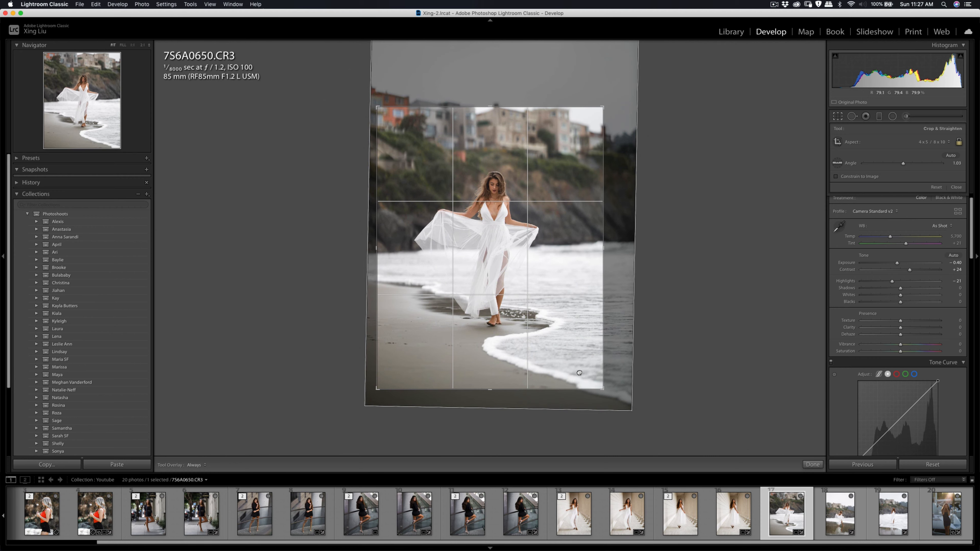
pyautogui.press('Return')
# Set the beach portrait's exposure to -0.45, contrast to +30, highlights to -61 and shadows to +19
pyautogui.moveTo(909, 201); pyautogui.dragTo(876, 211)
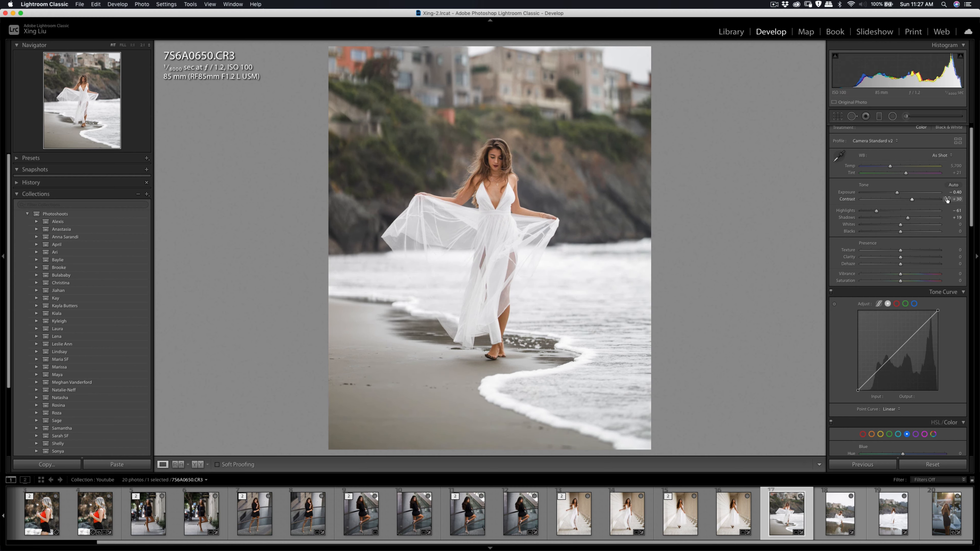
pyautogui.moveTo(897, 192); pyautogui.dragTo(897, 195)
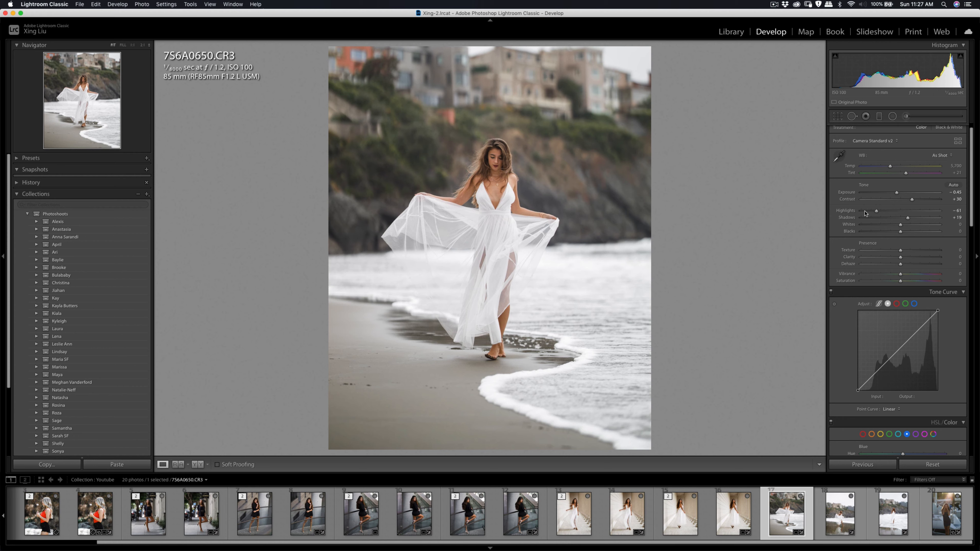
# Edit a copy of 756A0650.CR3 with Lightroom adjustments in Portraiture 3, sampling the woman's facial skin tone for the mask and applying the smoothing
pyautogui.rightClick(508, 250)
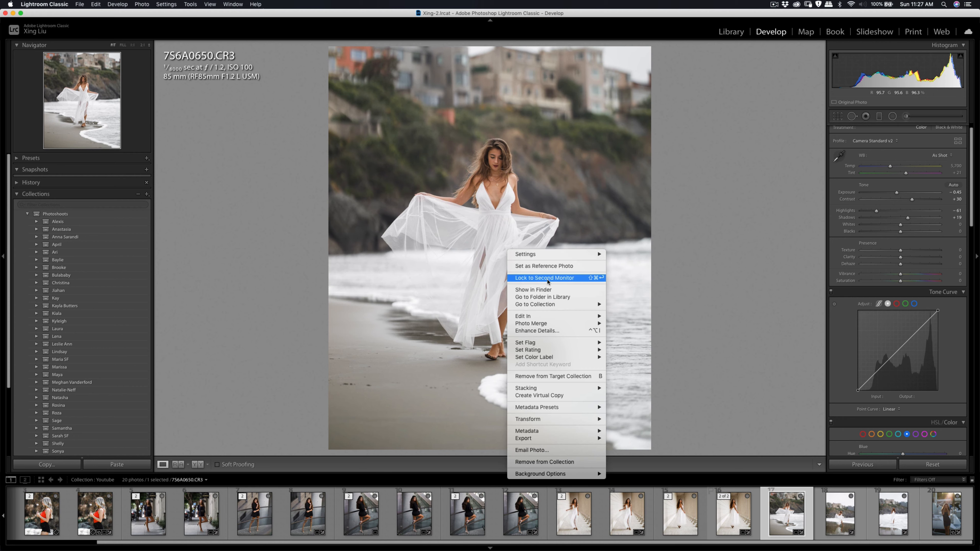
pyautogui.moveTo(559, 315)
pyautogui.click(625, 334)
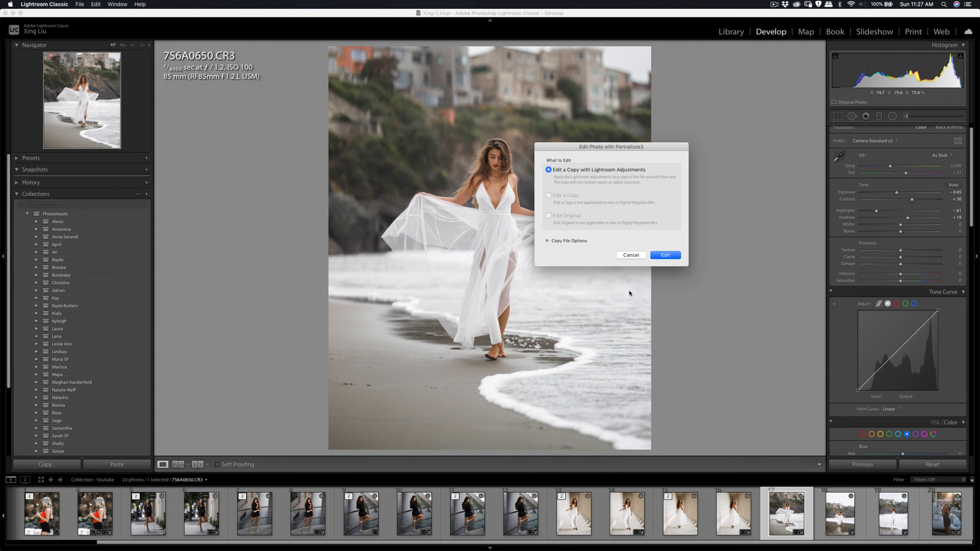
pyautogui.click(663, 256)
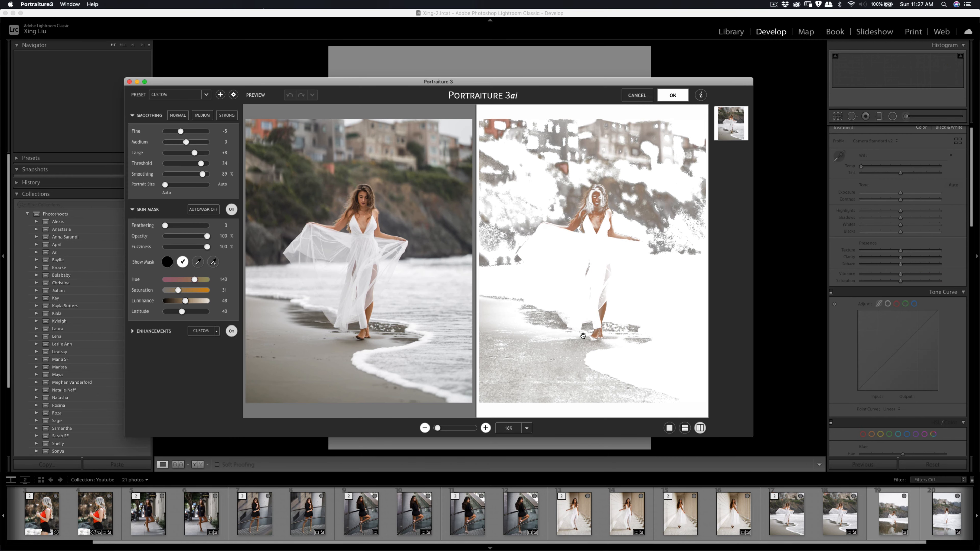
pyautogui.click(213, 262)
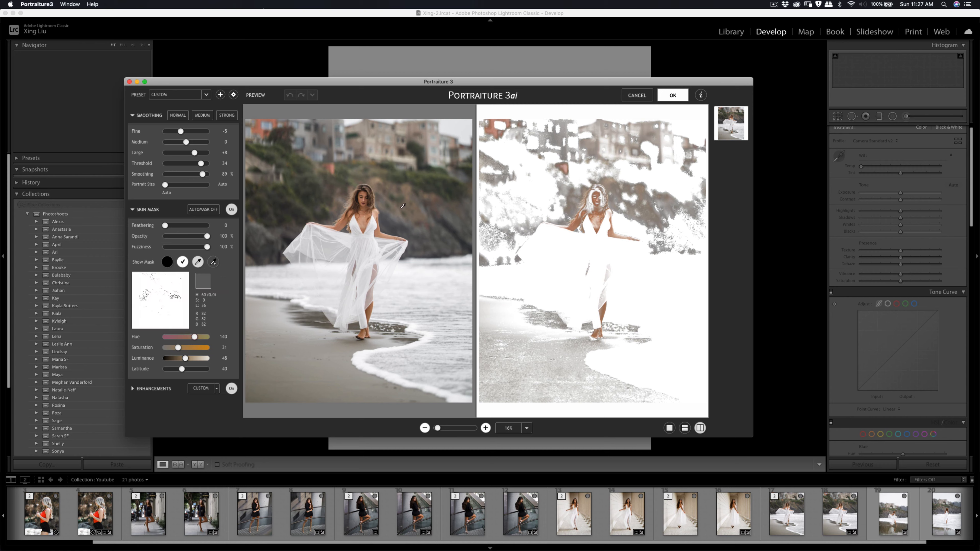
pyautogui.click(364, 191)
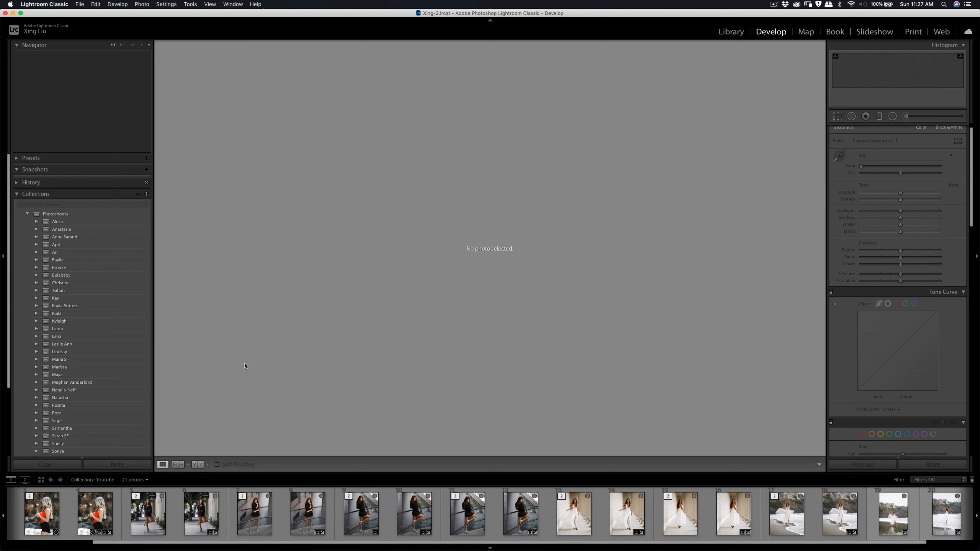
# Export 756A0650-Edit.tif to the hard drive with the existing export settings
pyautogui.click(800, 519)
pyautogui.press('super+shift+e')
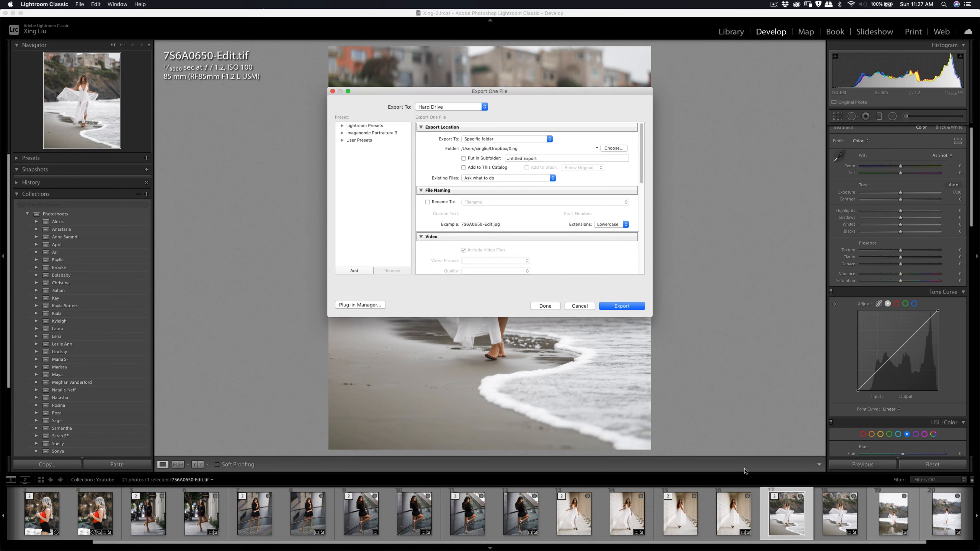
pyautogui.click(621, 306)
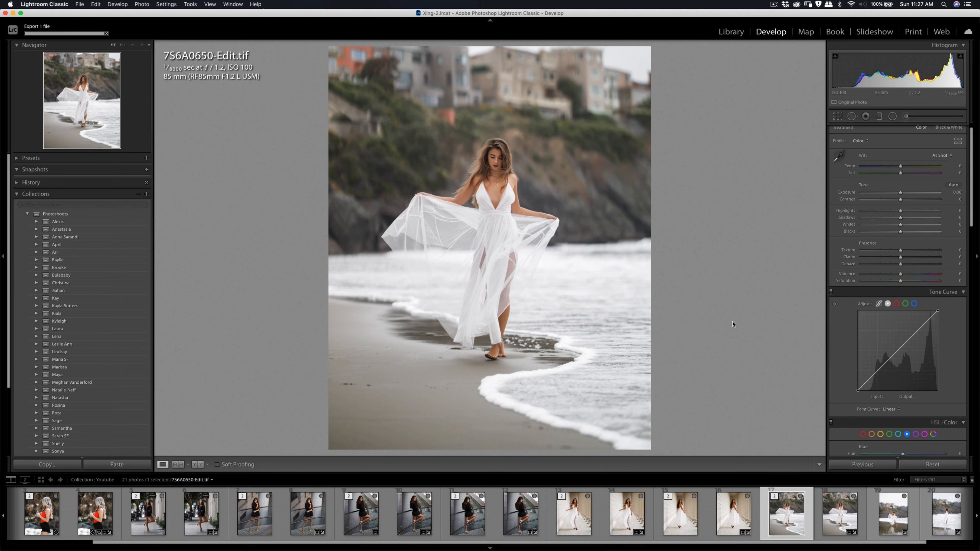